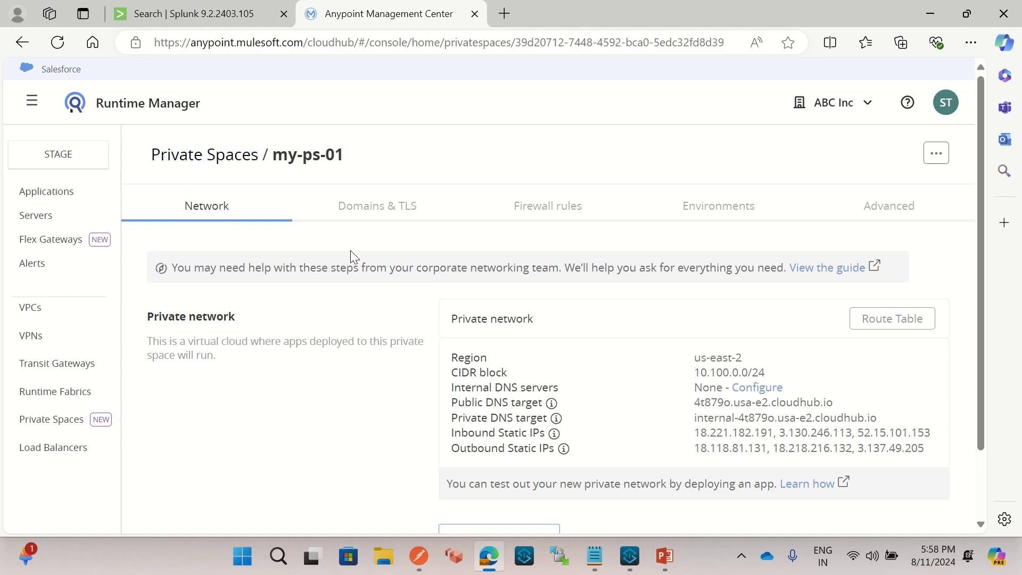
Switch to notes-send-log.txt in Notepad and review the RTF log forwarding options and the CH2.0 Log4j Appender requirement
key(alt+Tab)
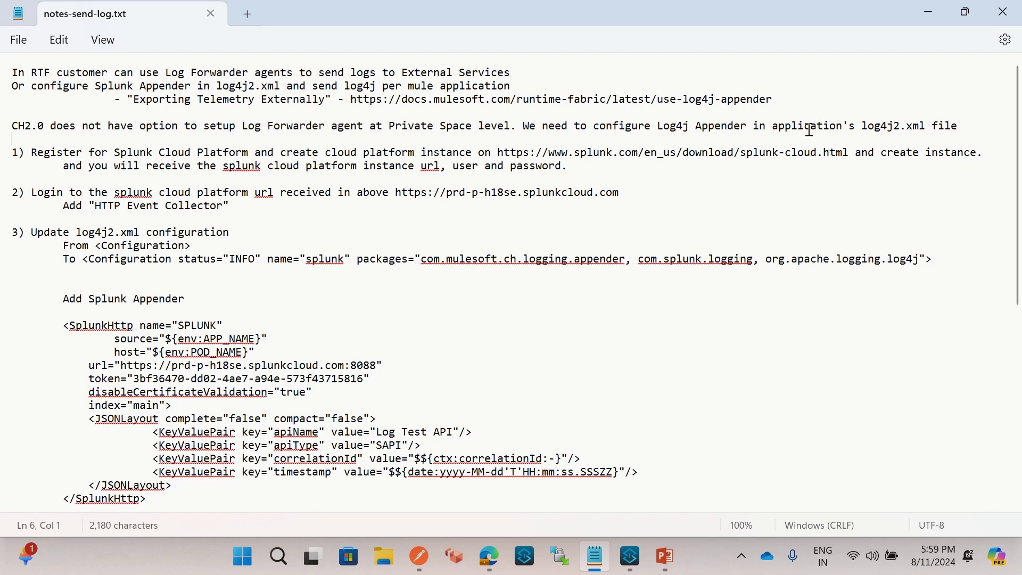
drag(94, 85, 198, 85)
click(120, 85)
drag(95, 86, 274, 73)
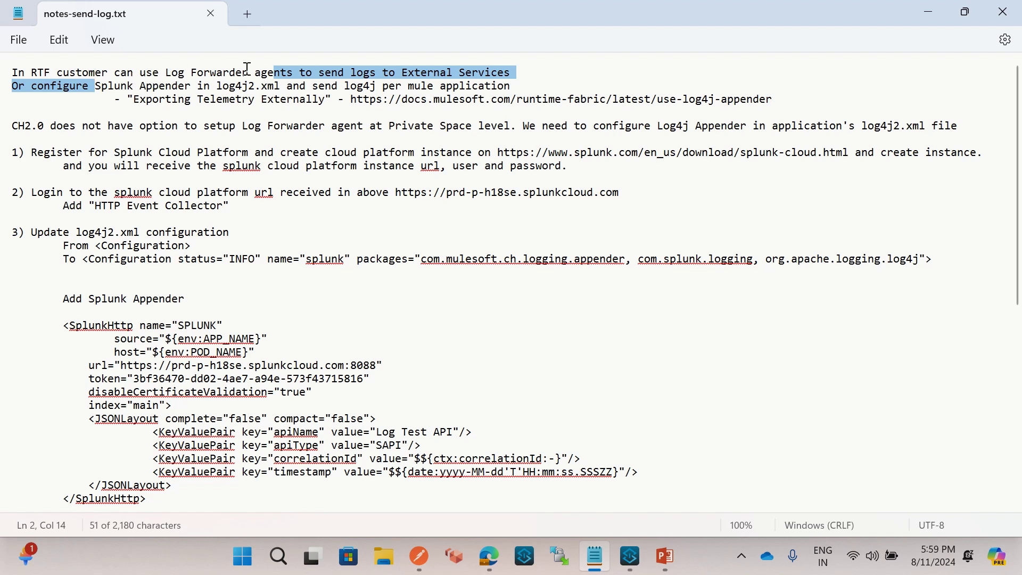
click(182, 85)
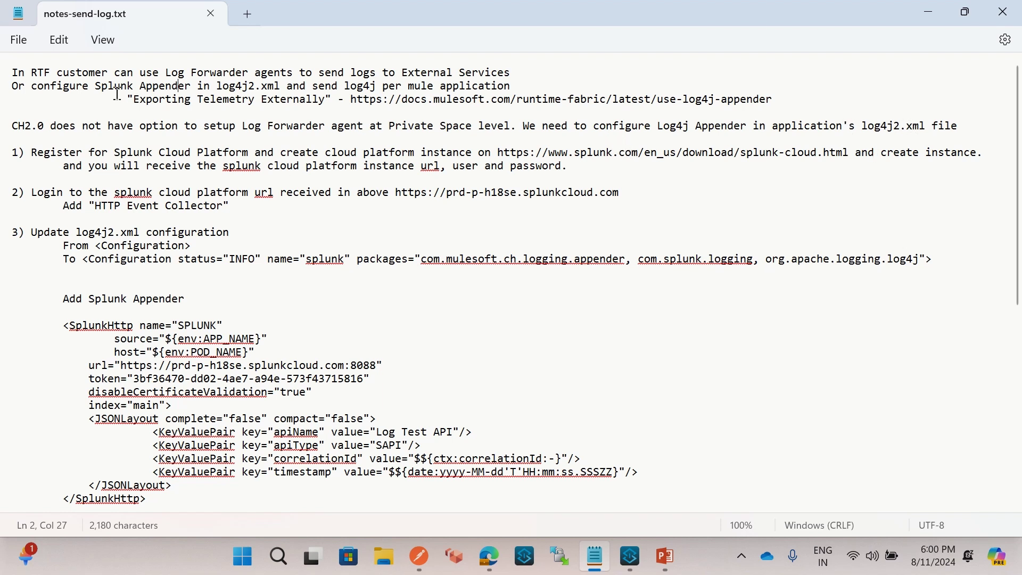
drag(96, 85, 178, 86)
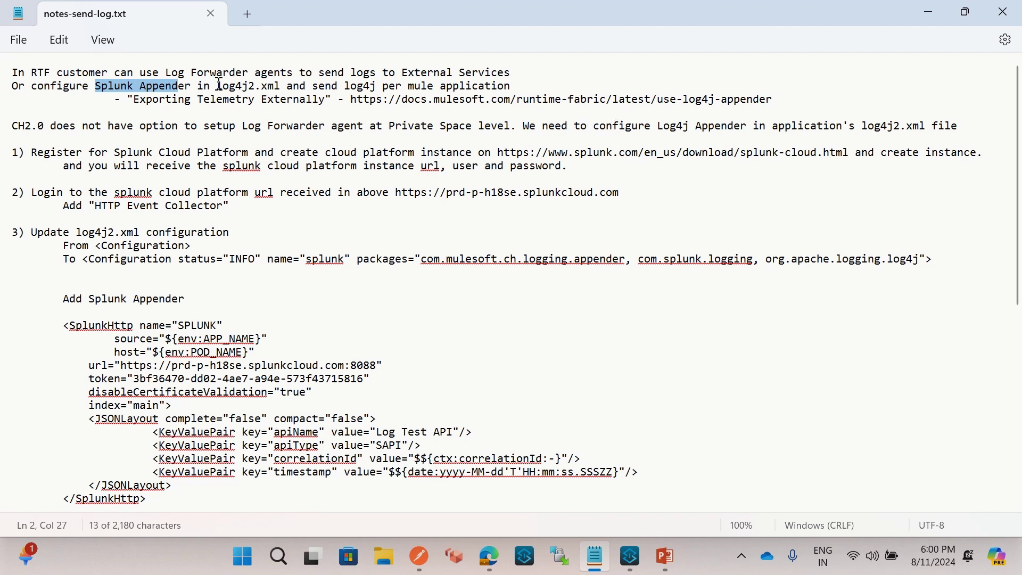
drag(217, 85, 281, 87)
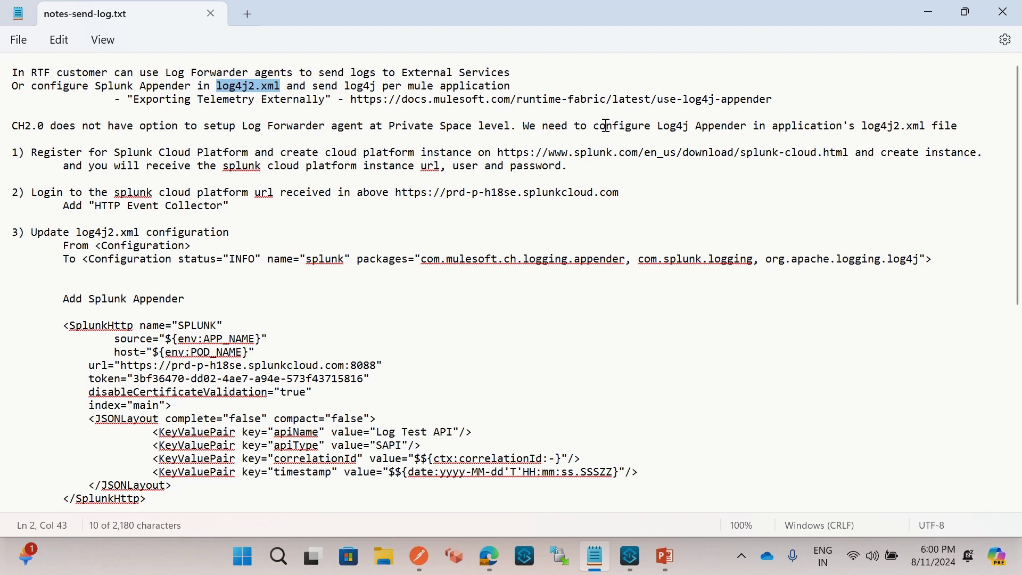
click(633, 126)
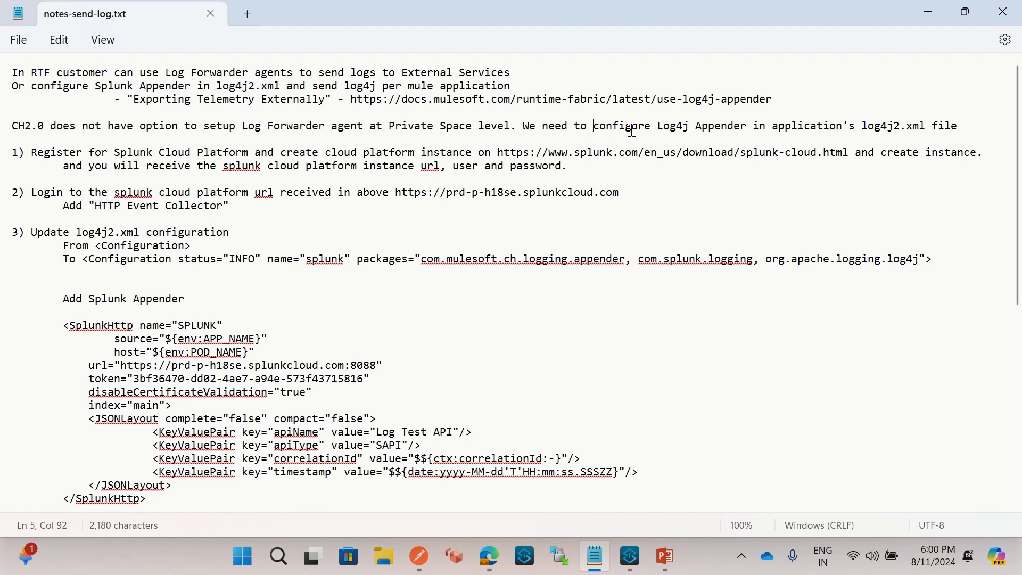
click(610, 172)
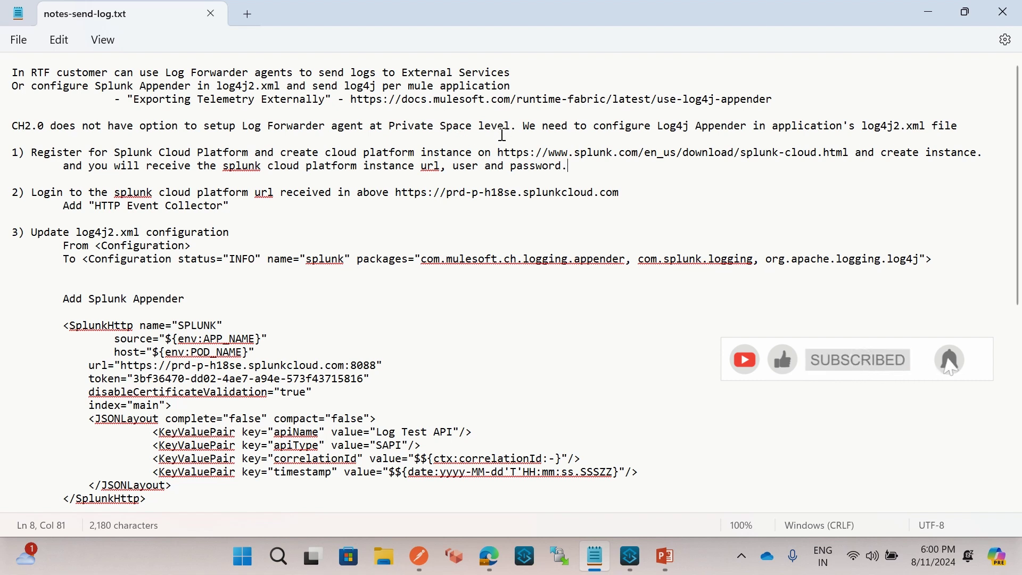
double_click(829, 111)
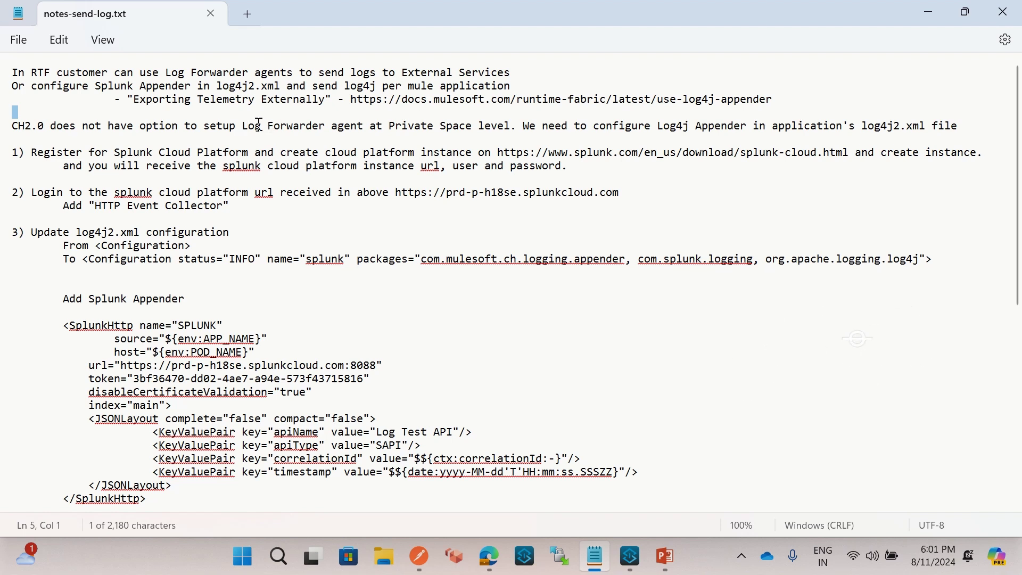
key(Right)
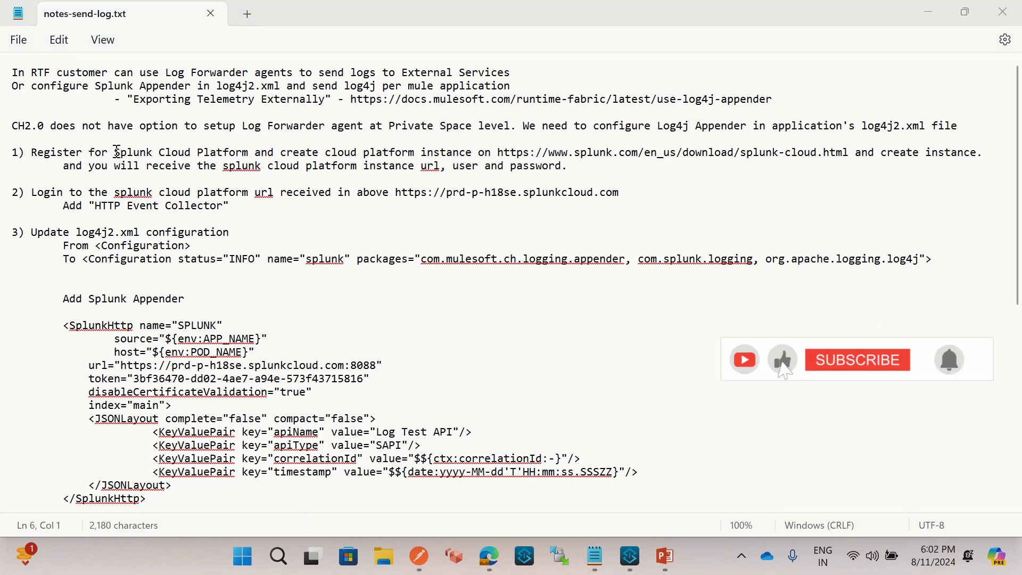
Review the first numbered instruction on registering for Splunk Cloud Platform, creating an instance and receiving its URL and credentials
click(117, 151)
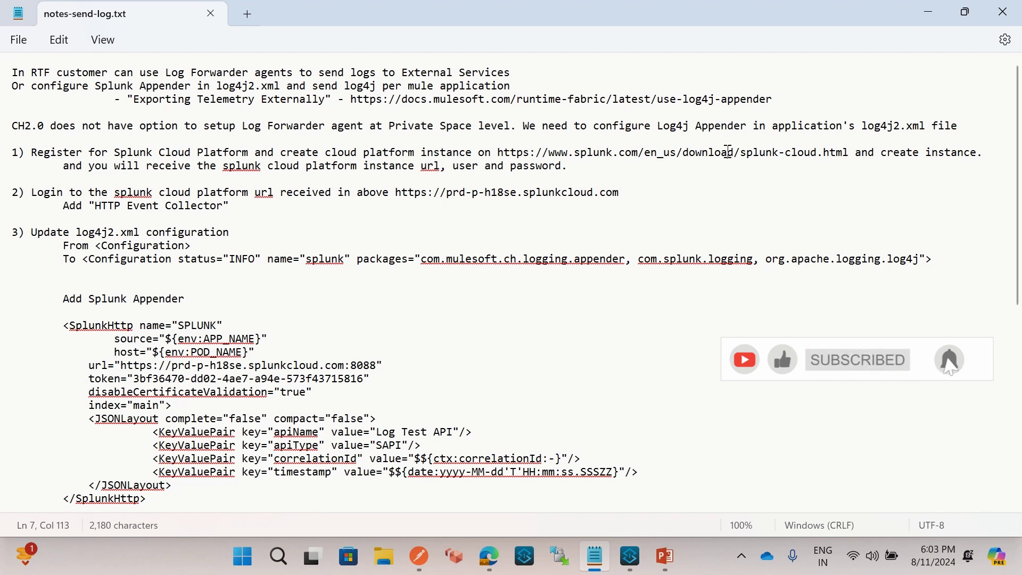
click(883, 152)
key(shift+Home)
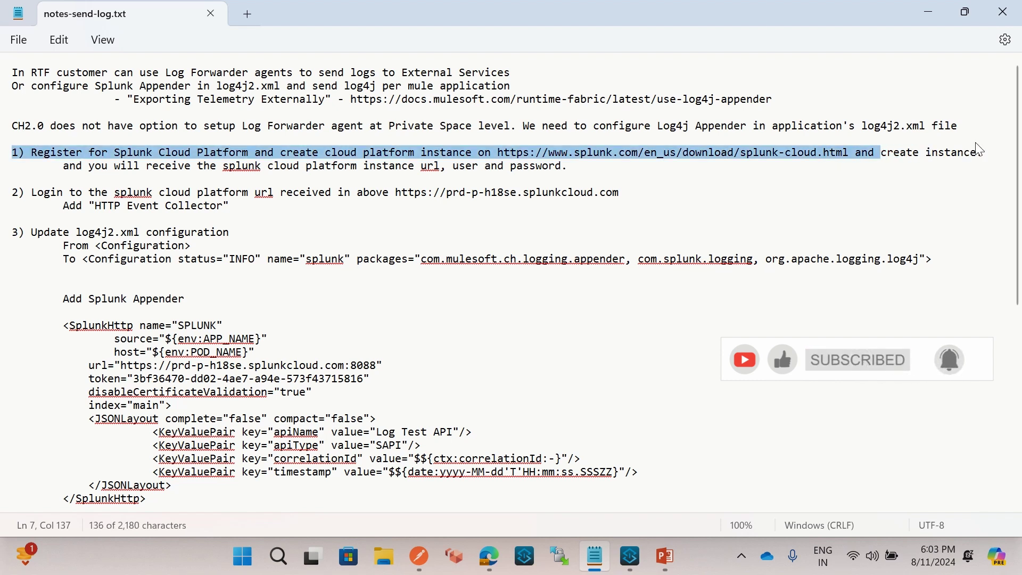
shift+click(981, 153)
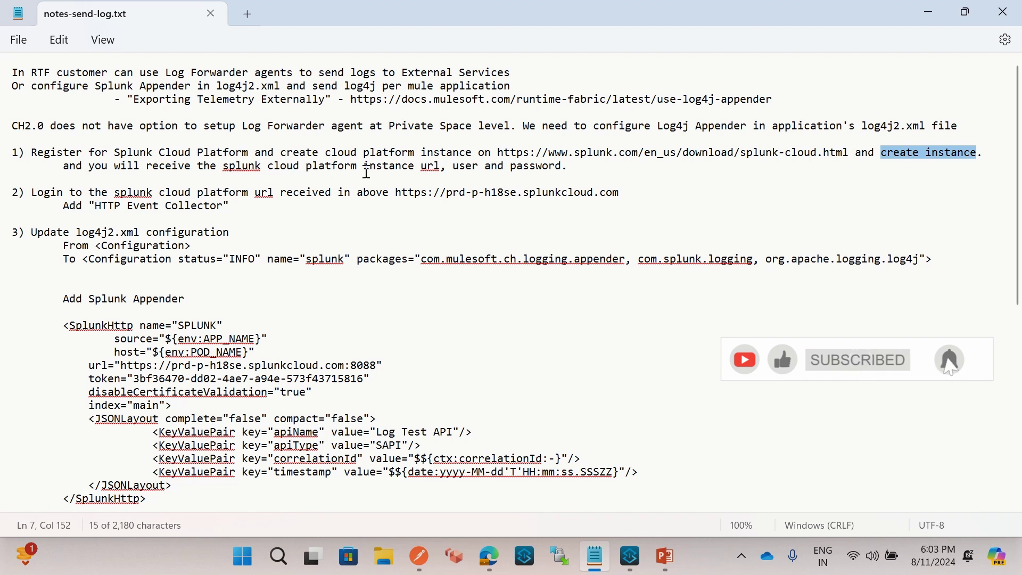
click(429, 170)
click(472, 165)
click(537, 166)
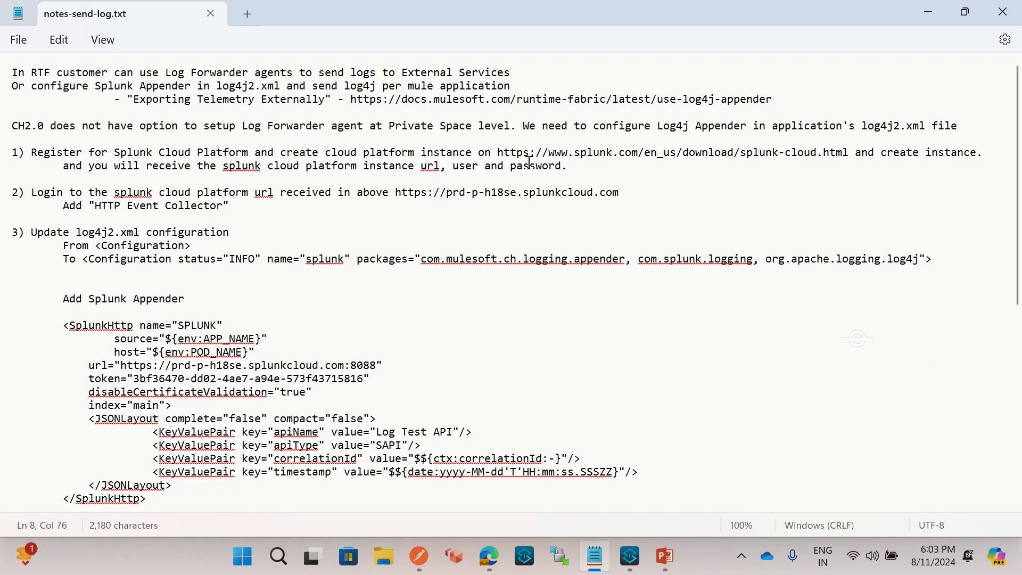
drag(499, 153, 850, 154)
key(ctrl+c)
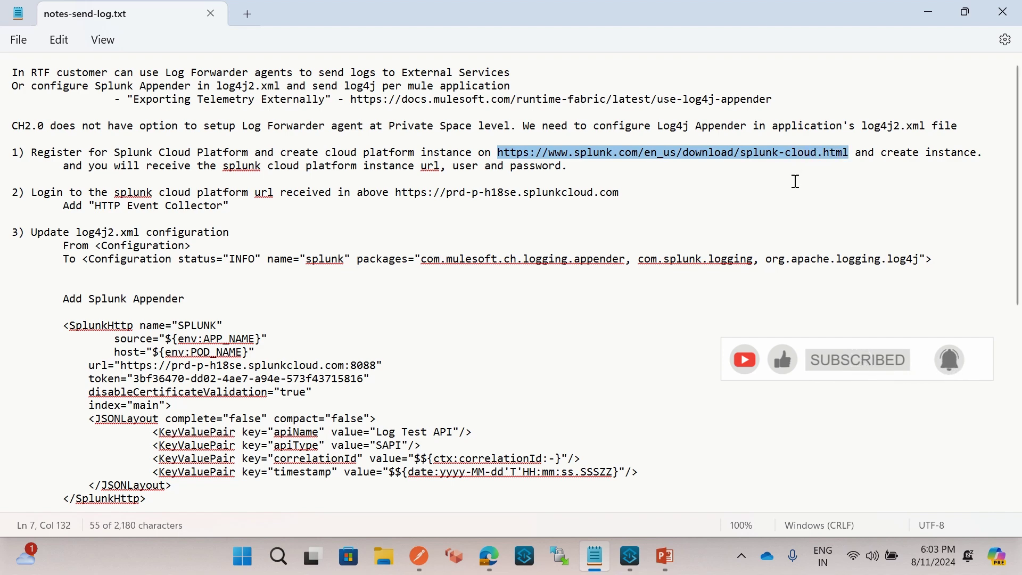
click(489, 556)
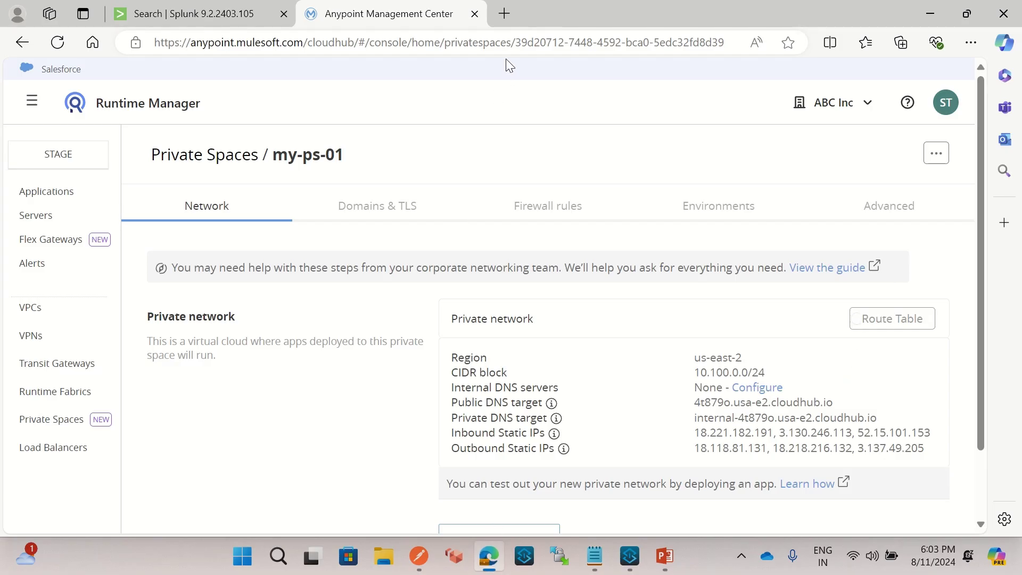
click(507, 18)
key(ctrl+v)
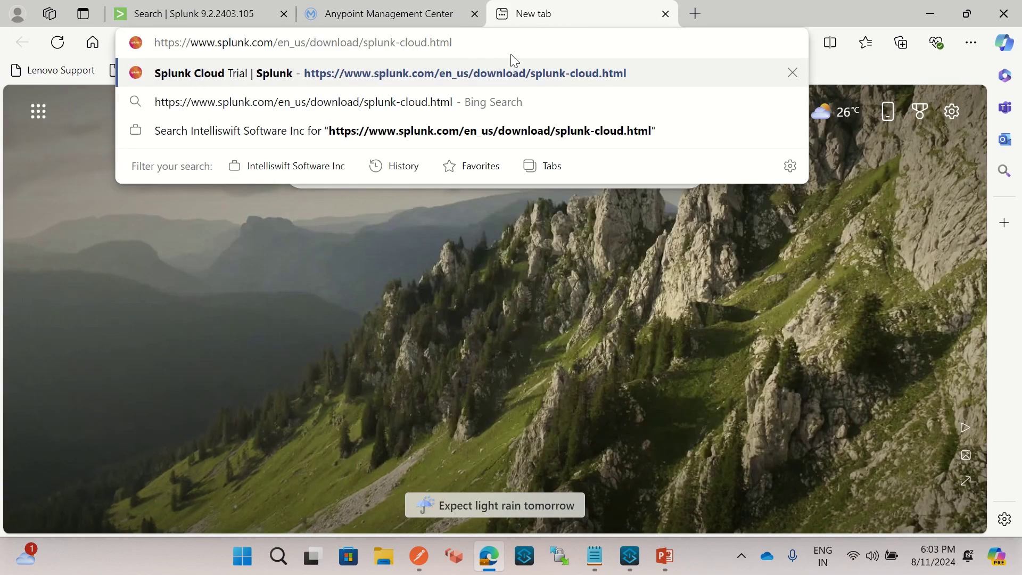
key(Return)
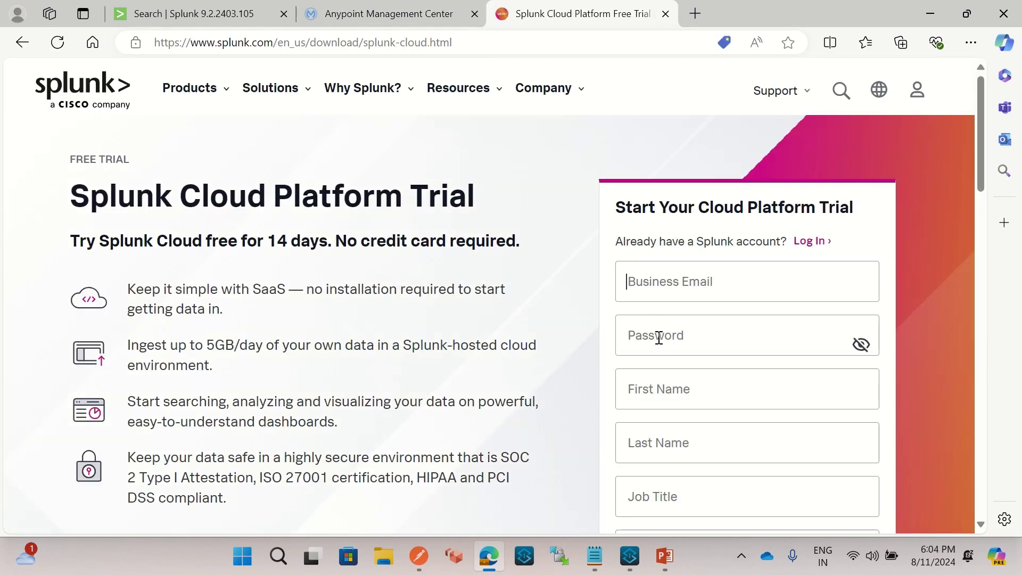
Examine the fields and agreements of the Splunk Cloud Platform trial registration form, and close its page
scroll(678, 360, down, 9)
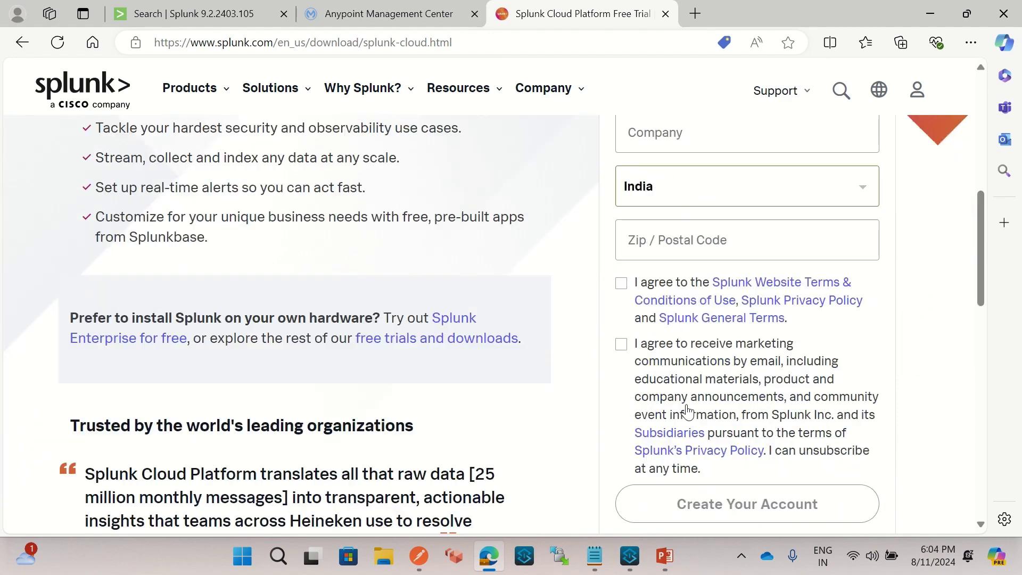
scroll(685, 413, up, 7)
scroll(698, 370, down, 7)
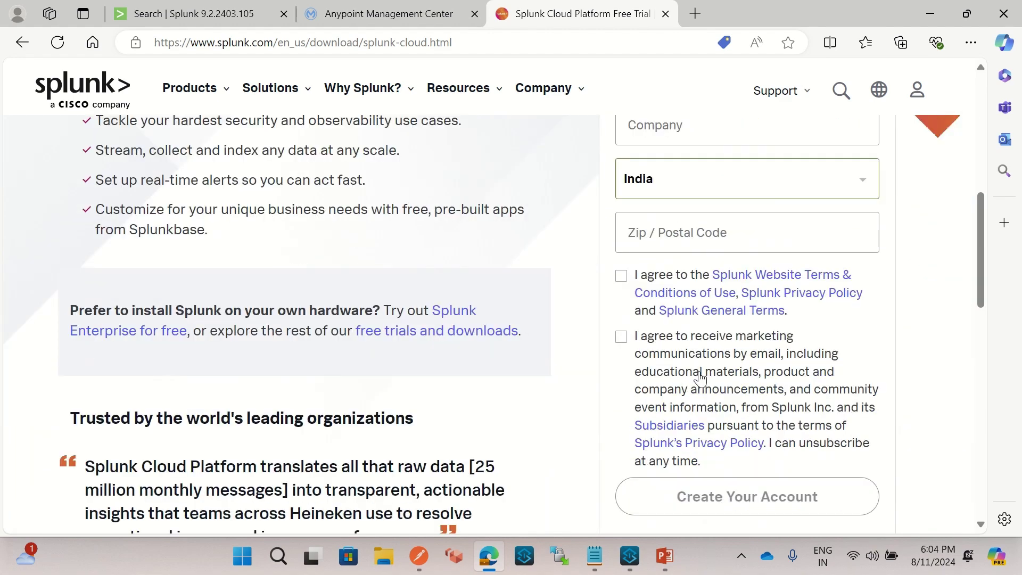
scroll(699, 375, down, 2)
click(722, 401)
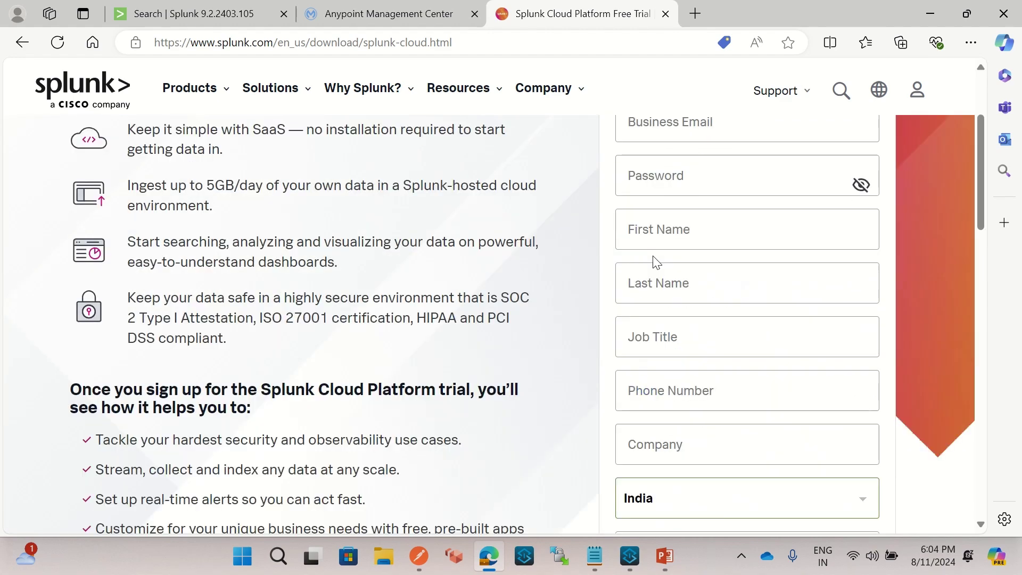
click(666, 14)
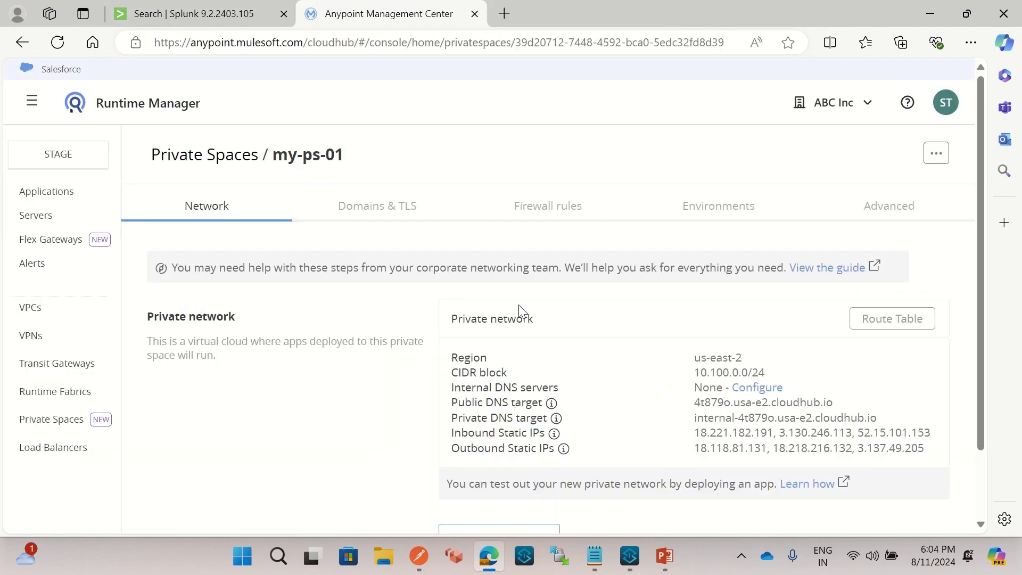
Return to the Notepad notes and review the parts about creating the instance and receiving its URL, user and password
click(599, 566)
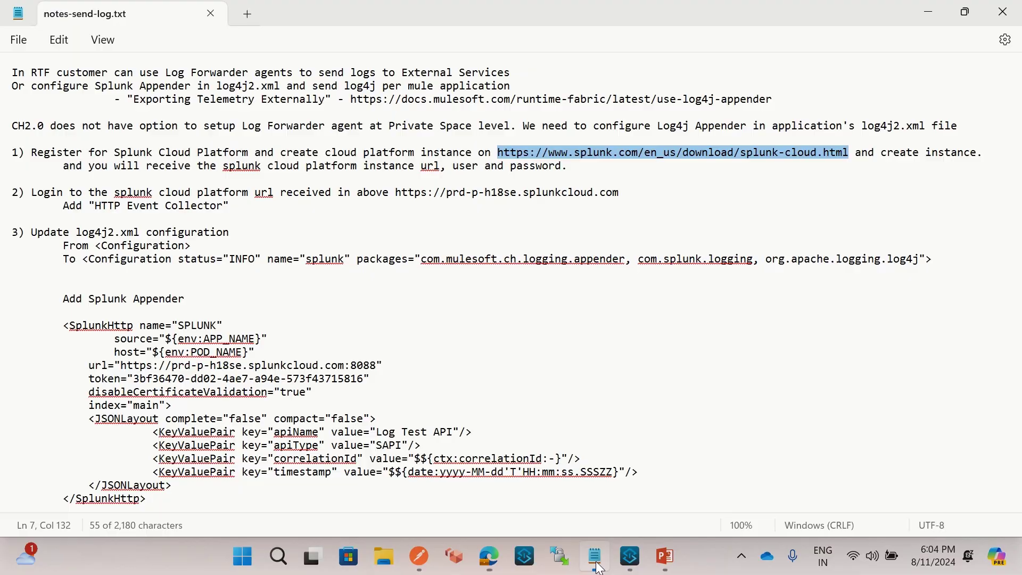
click(400, 210)
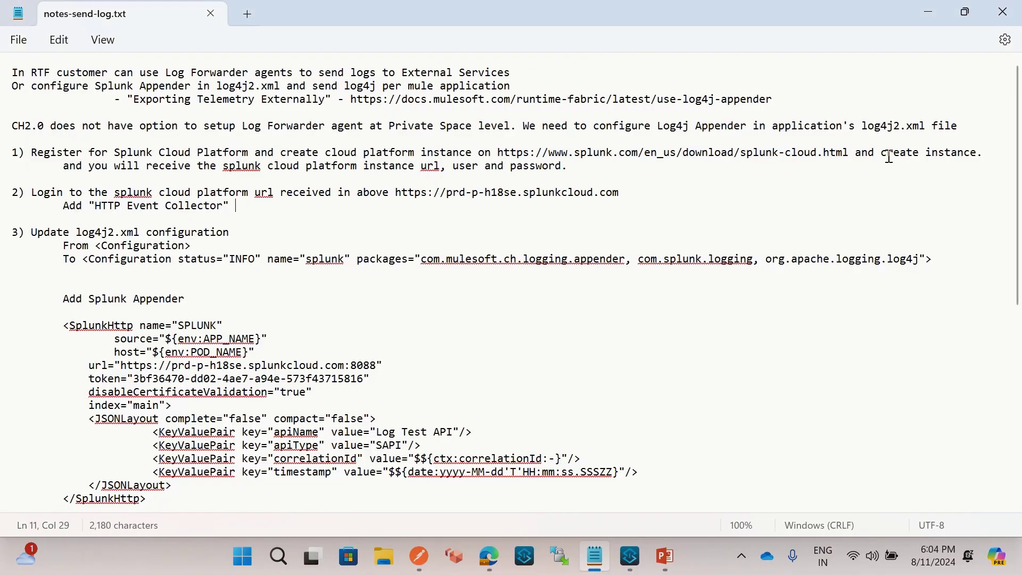
drag(883, 154, 974, 154)
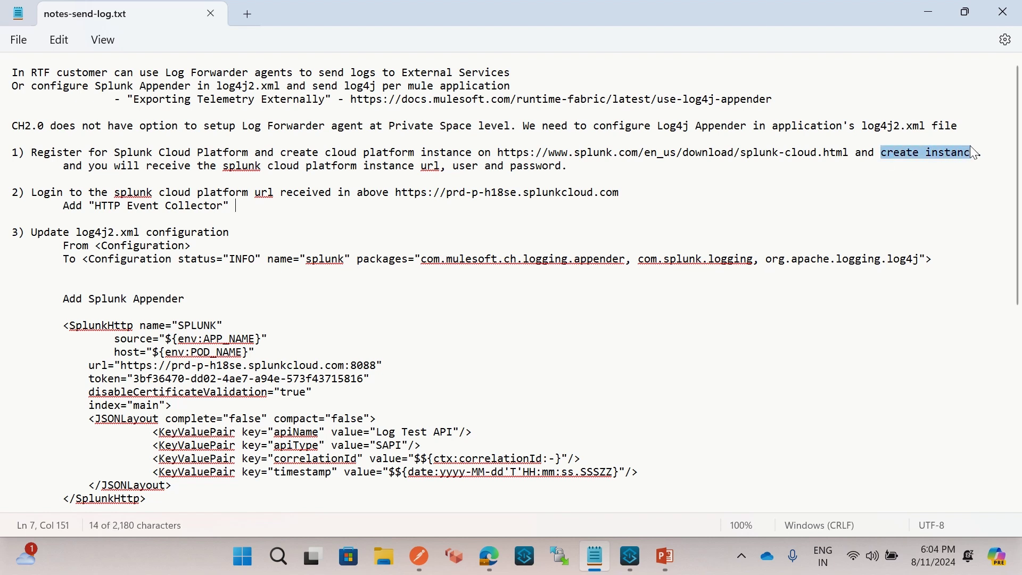
click(914, 176)
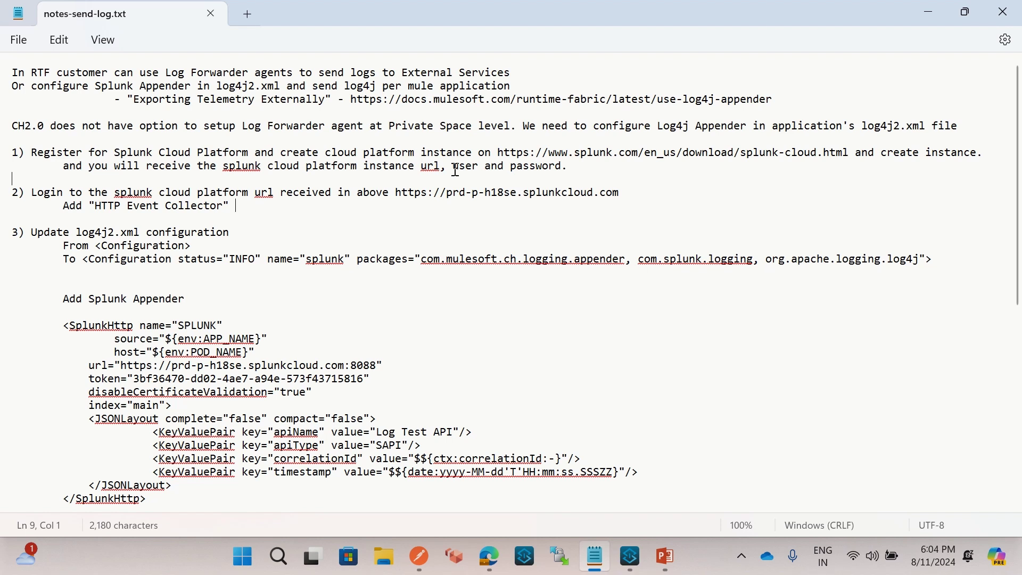
click(531, 168)
click(352, 167)
Switch to the Splunk Search page in Edge and examine the cloud instance's host name in its URL
click(494, 557)
click(204, 15)
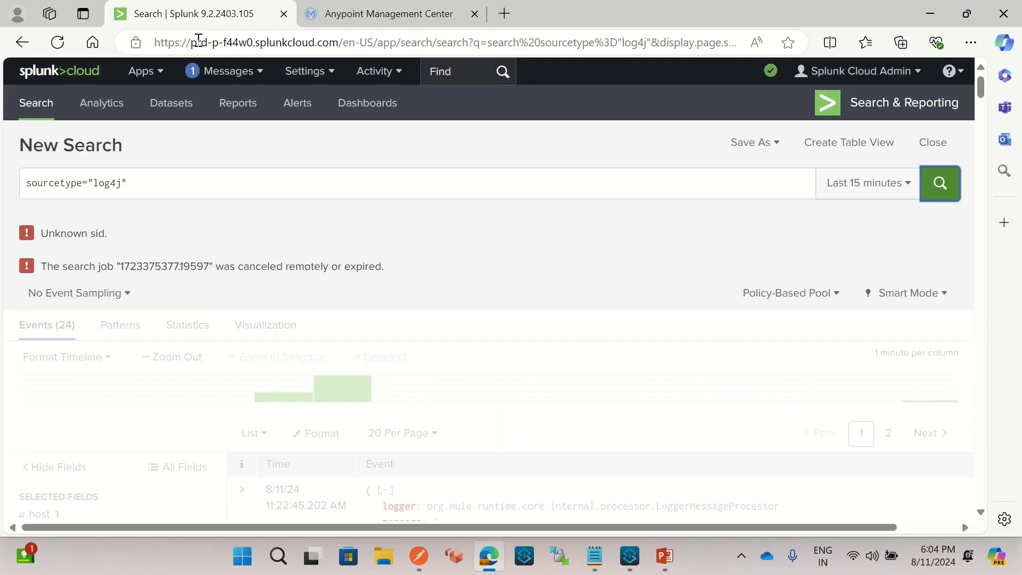
drag(191, 41, 339, 42)
click(847, 240)
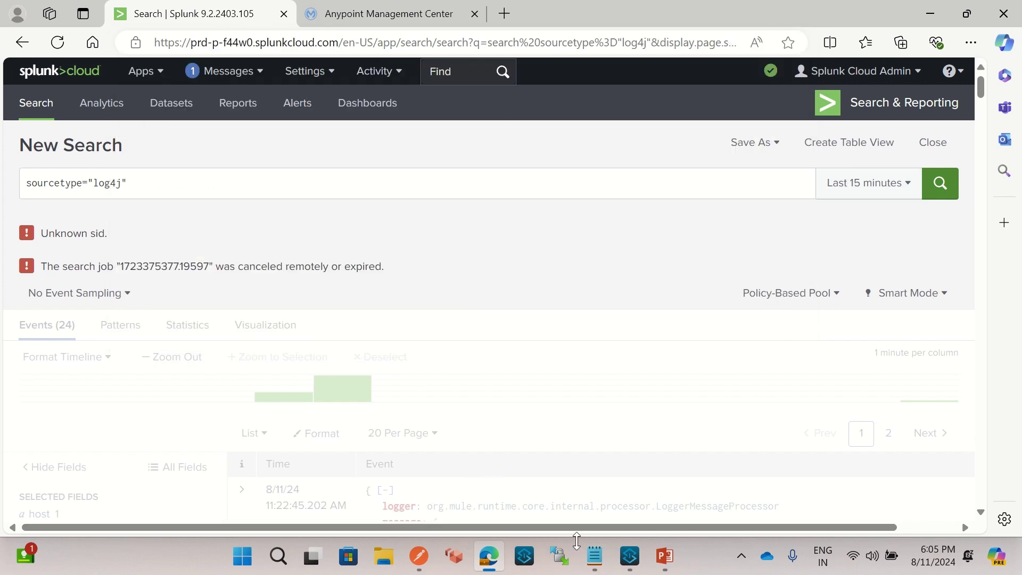
Compare the Splunk instance with the second numbered instruction in the Notepad notes about logging in and adding an HTTP Event Collector
click(594, 557)
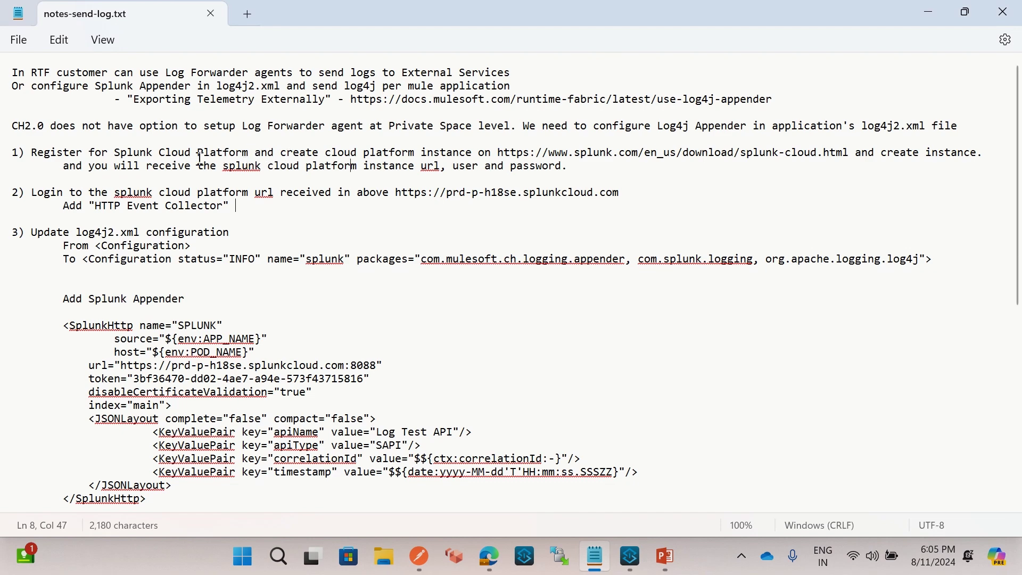
click(498, 557)
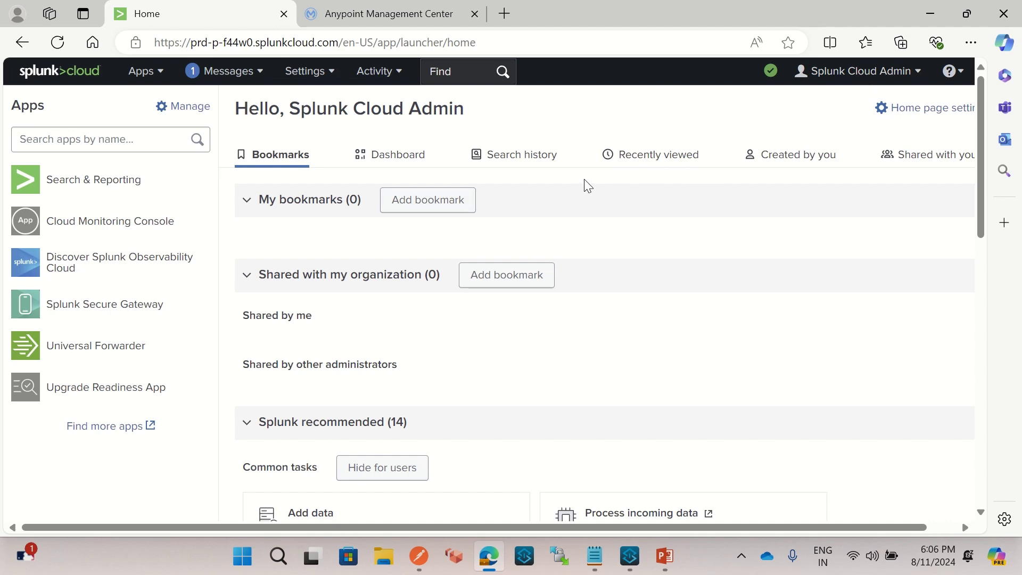
key(alt+Tab)
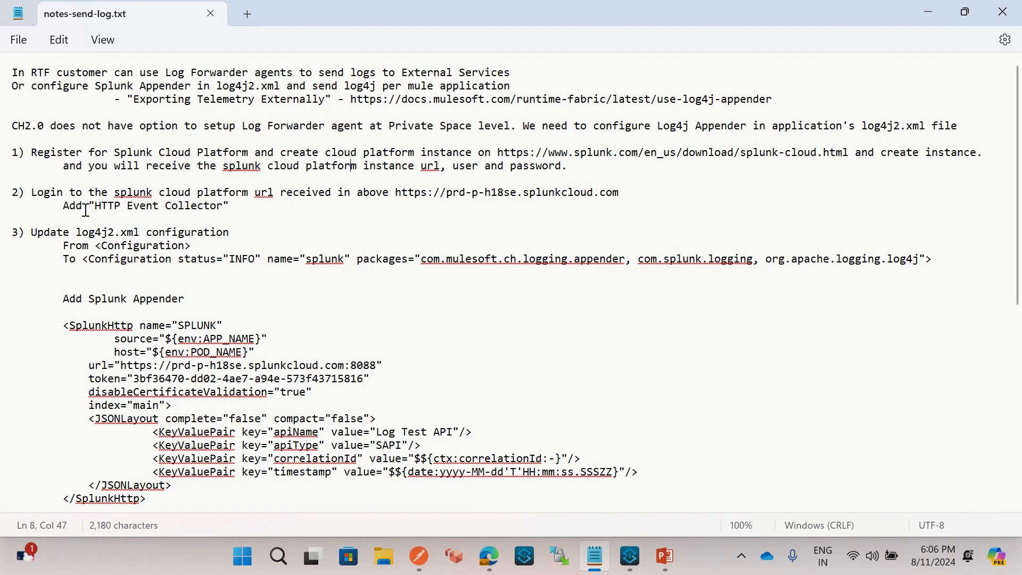
drag(96, 205, 221, 211)
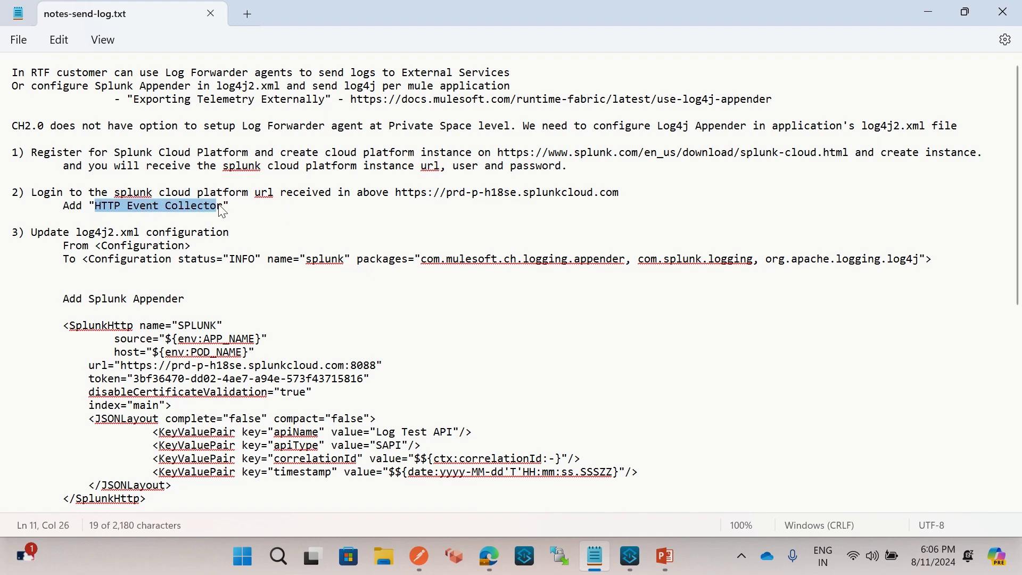
Switch back to Splunk in Edge and open the HTTP Event Collector page from the data inputs settings
key(alt+Tab)
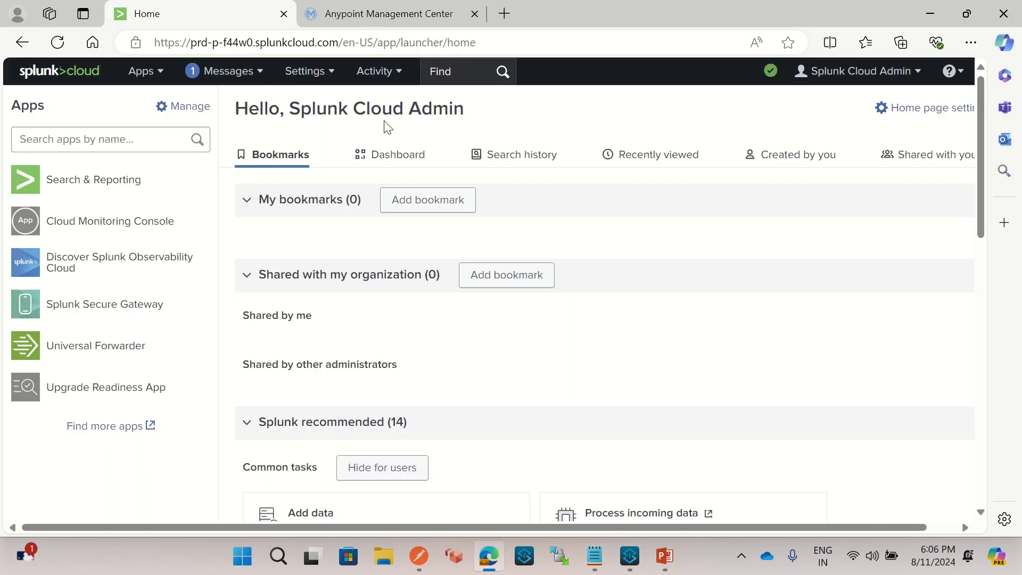
click(306, 73)
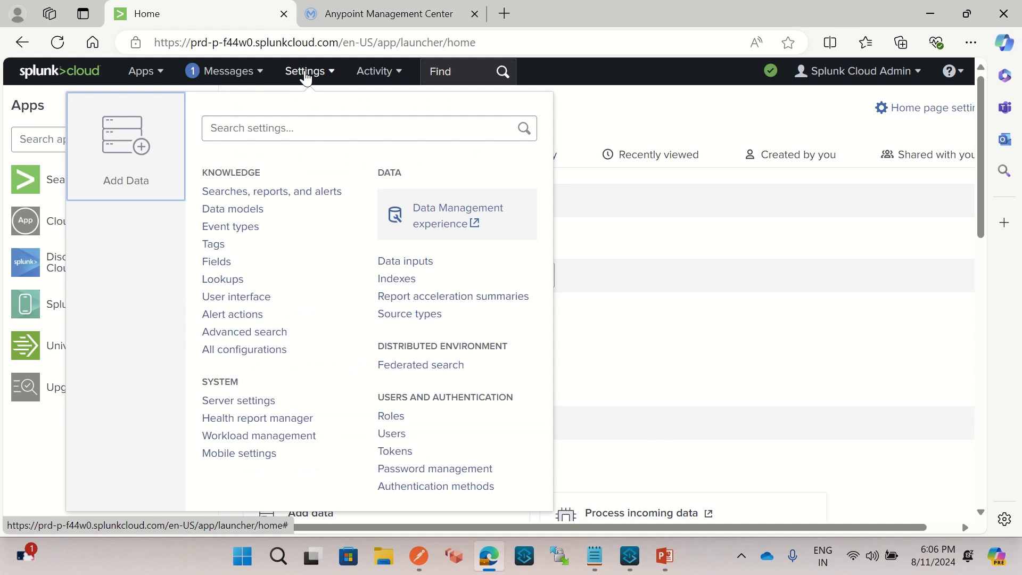
click(421, 263)
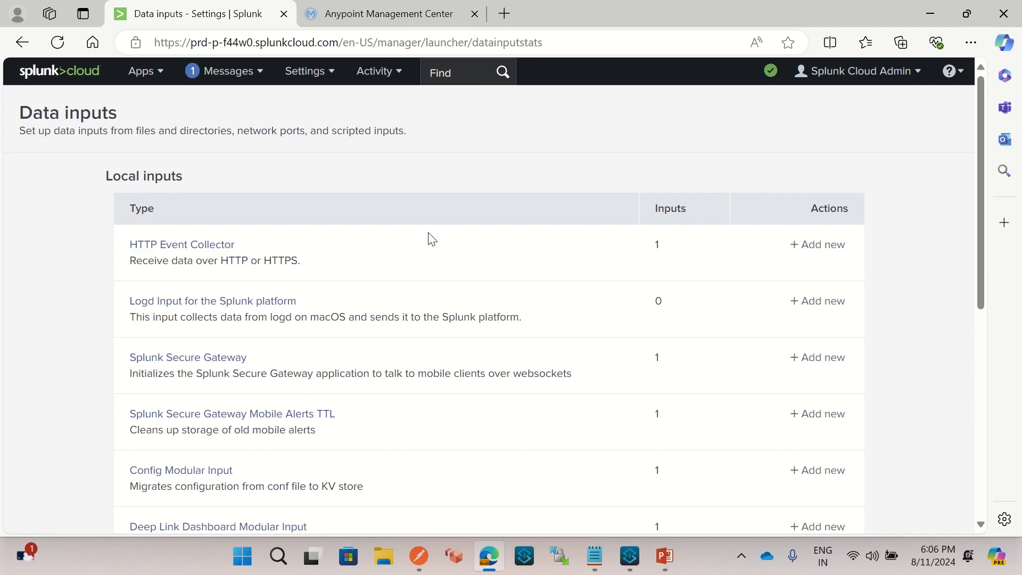
click(229, 244)
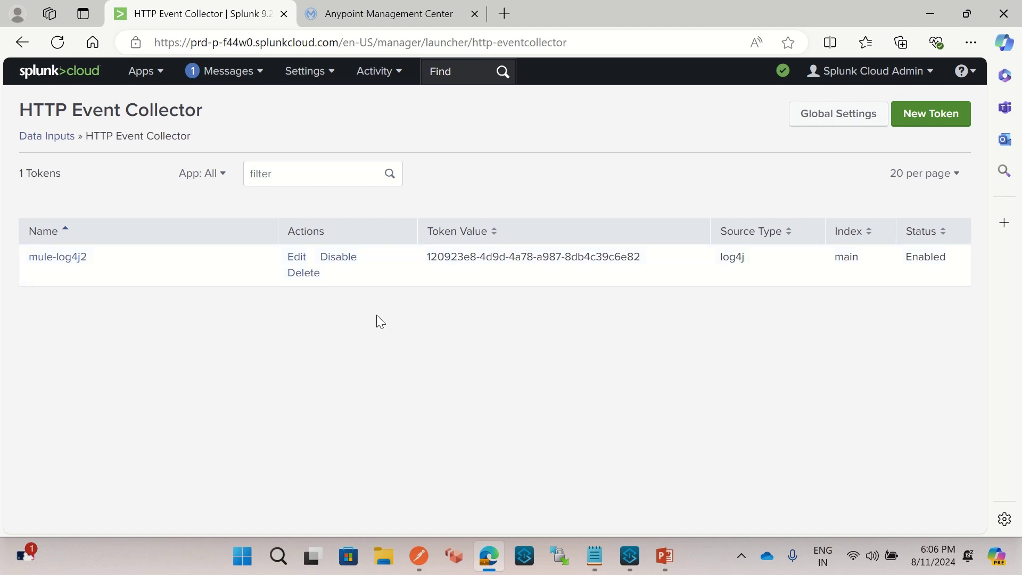
Review the settings of the mule-log4j2 token without changing them, and examine its token value in the list
click(297, 258)
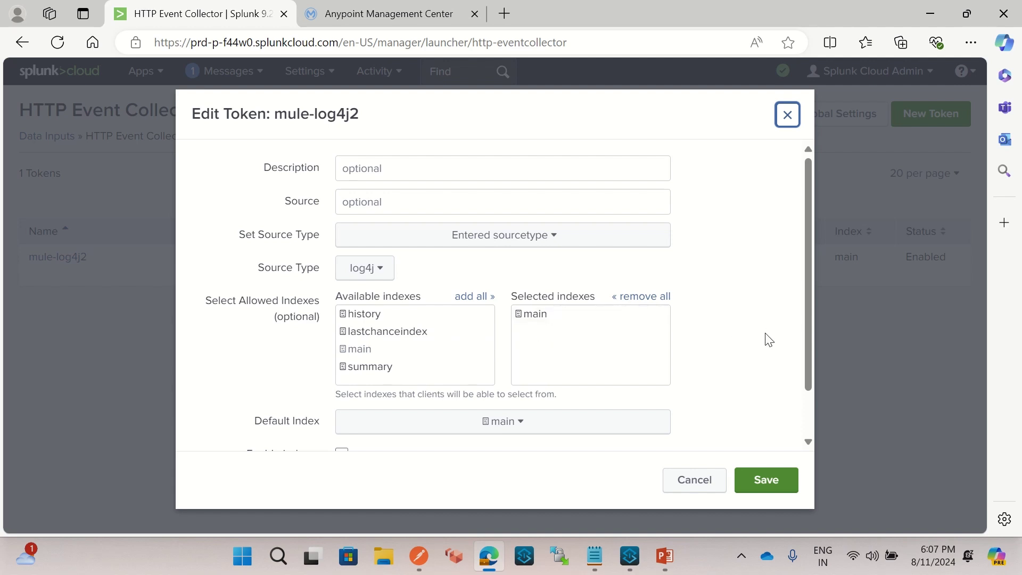
scroll(767, 341, down, 1)
scroll(402, 290, up, 1)
click(695, 481)
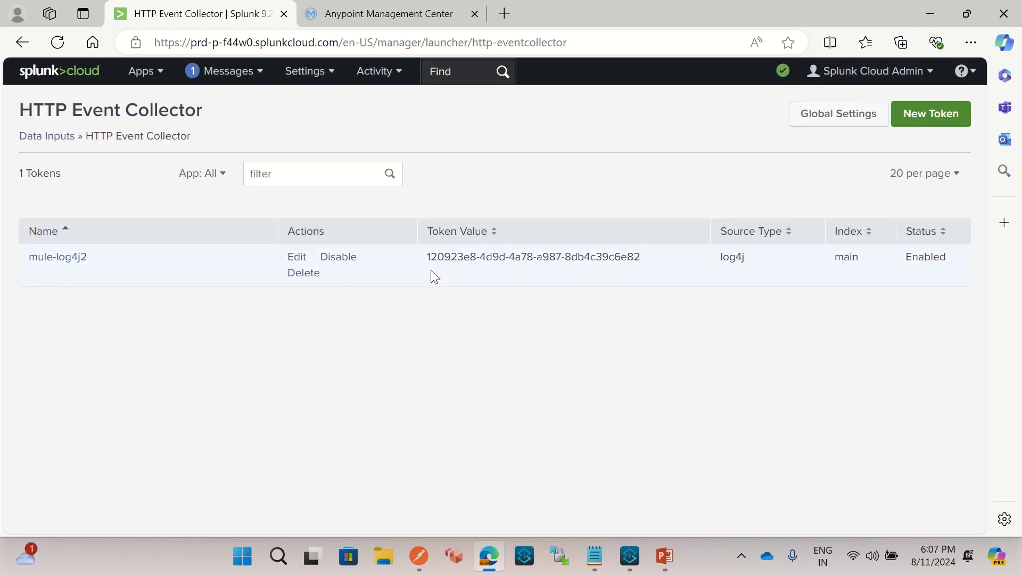
drag(649, 255, 466, 285)
click(644, 307)
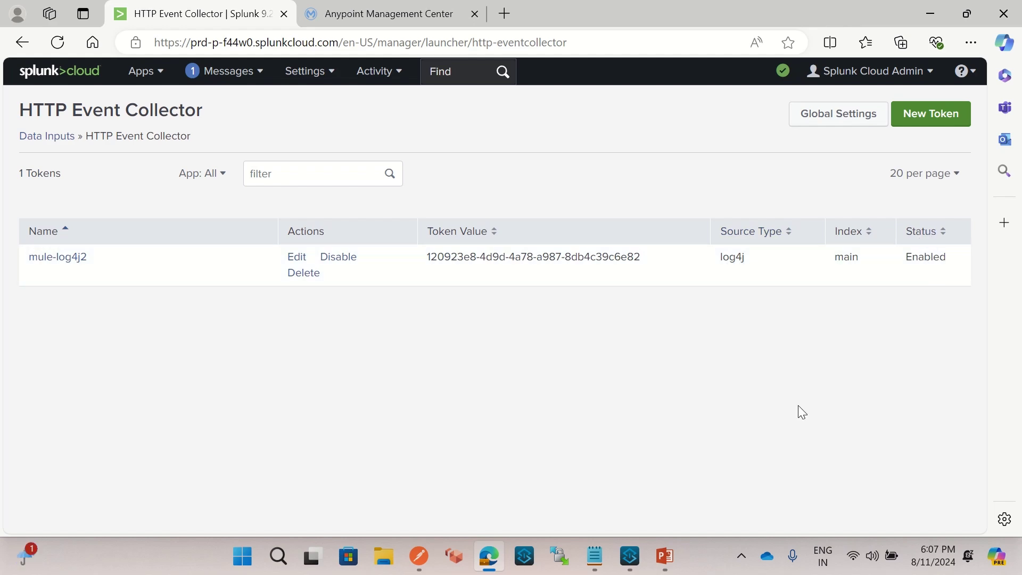
Switch to Anypoint Studio and inspect the Listener's path and the Logger's message in the externalize-logs-to-splunk flow
key(alt+Tab)
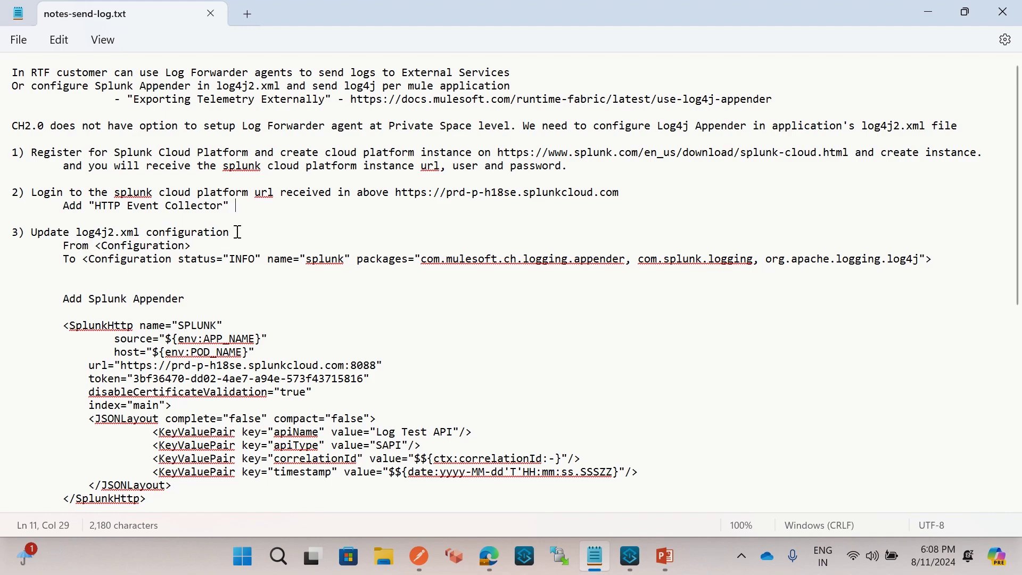
key(alt+Tab)
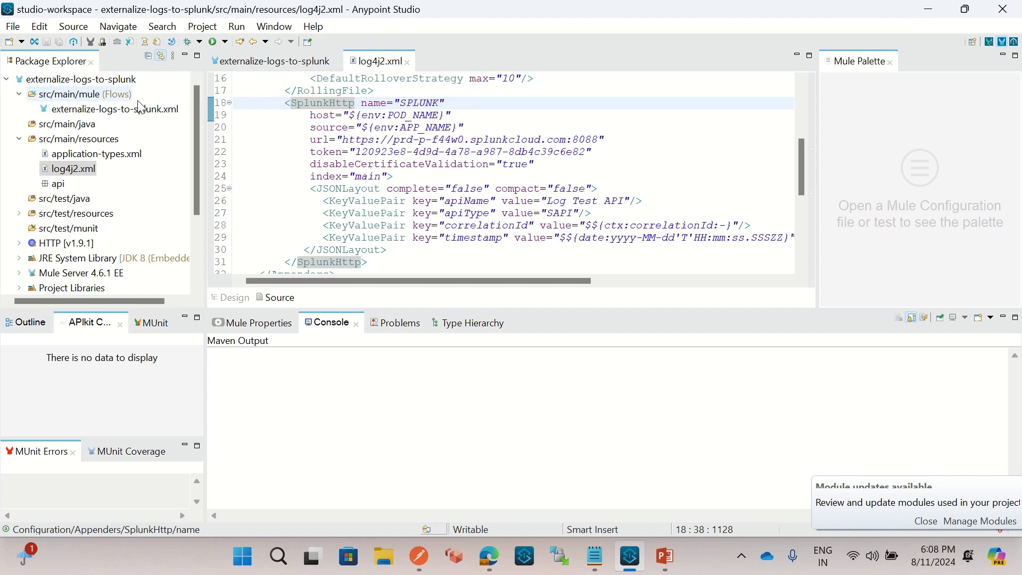
click(270, 62)
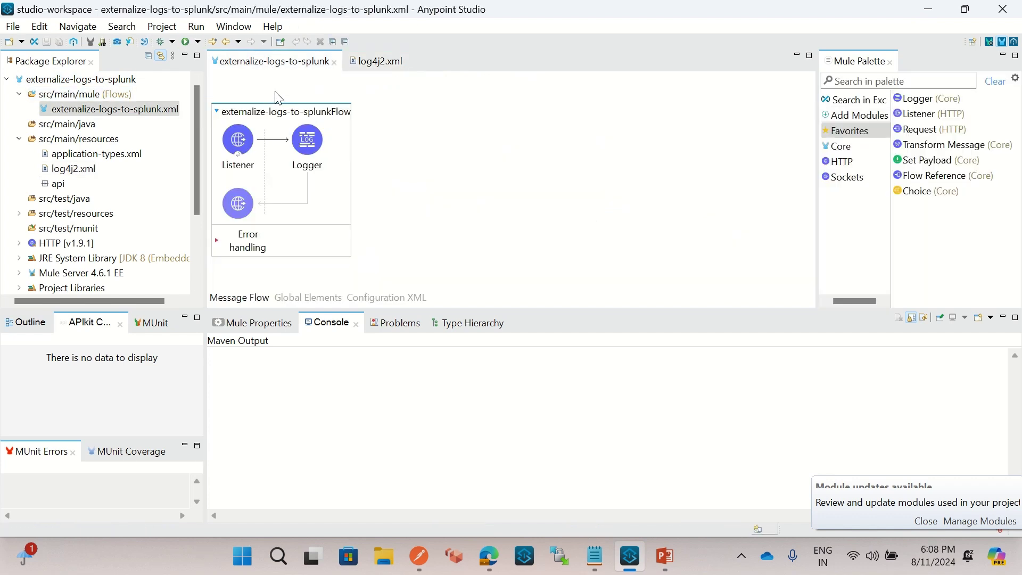
click(238, 143)
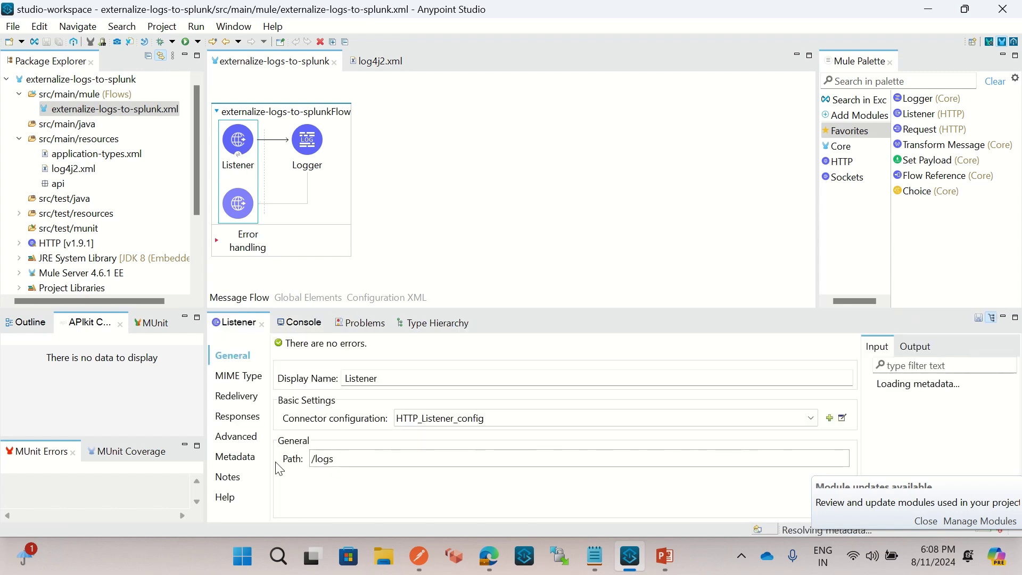
drag(345, 464, 314, 461)
click(316, 140)
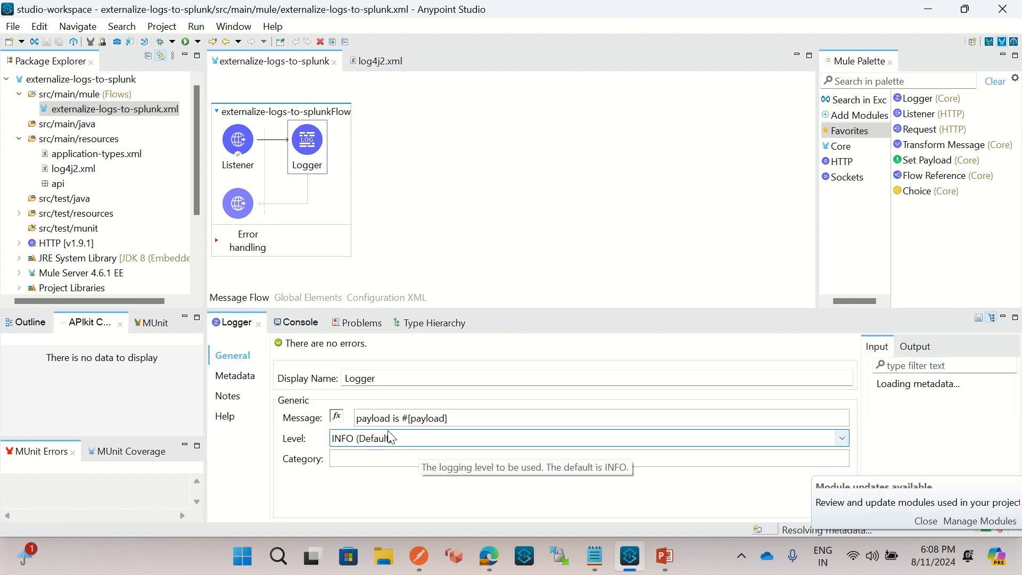
click(426, 189)
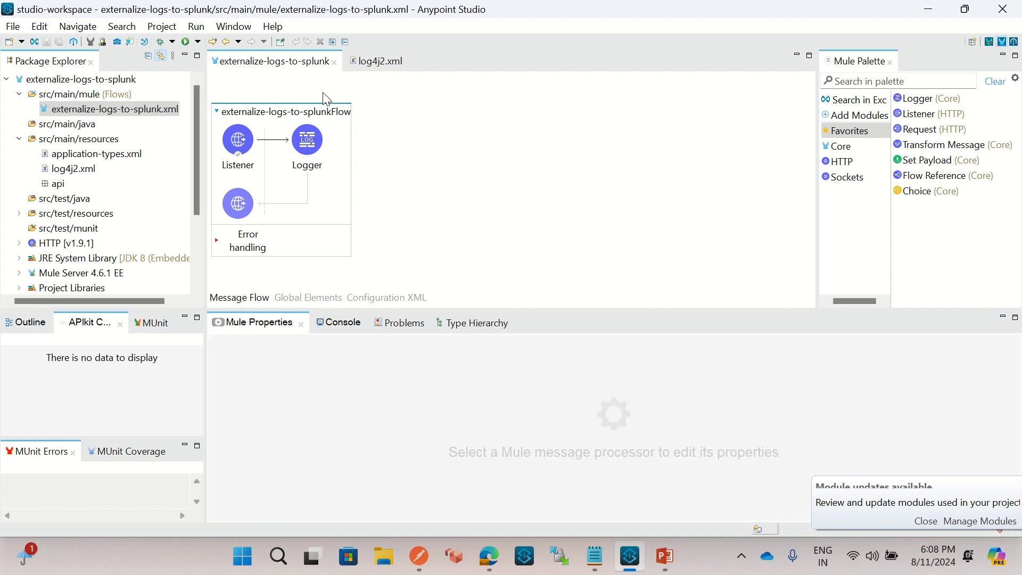
Bring up log4j2.xml, and review the Configuration element's status, name and packages attributes under the third instruction in the Notepad notes
click(376, 63)
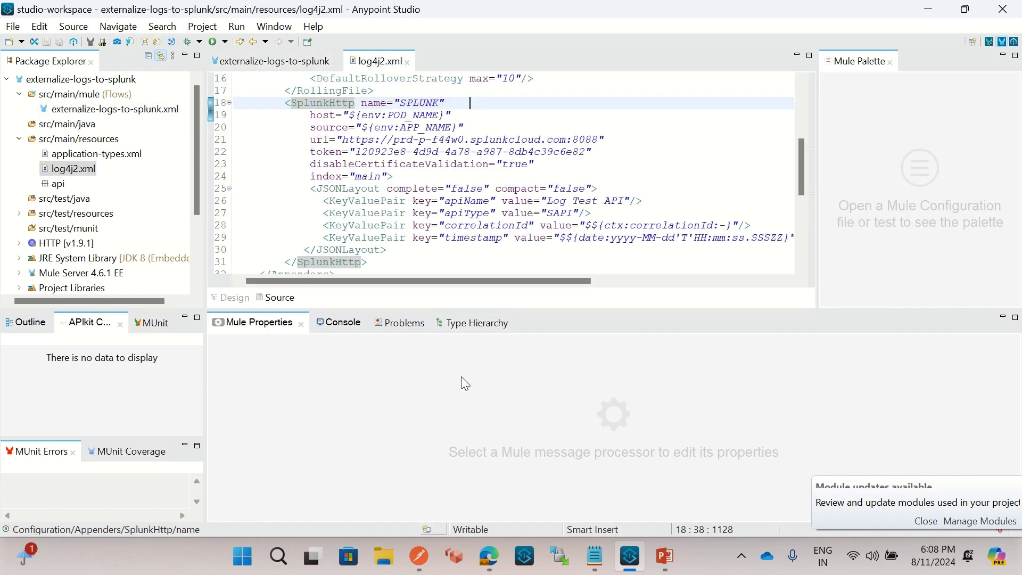
key(alt+Tab)
click(101, 221)
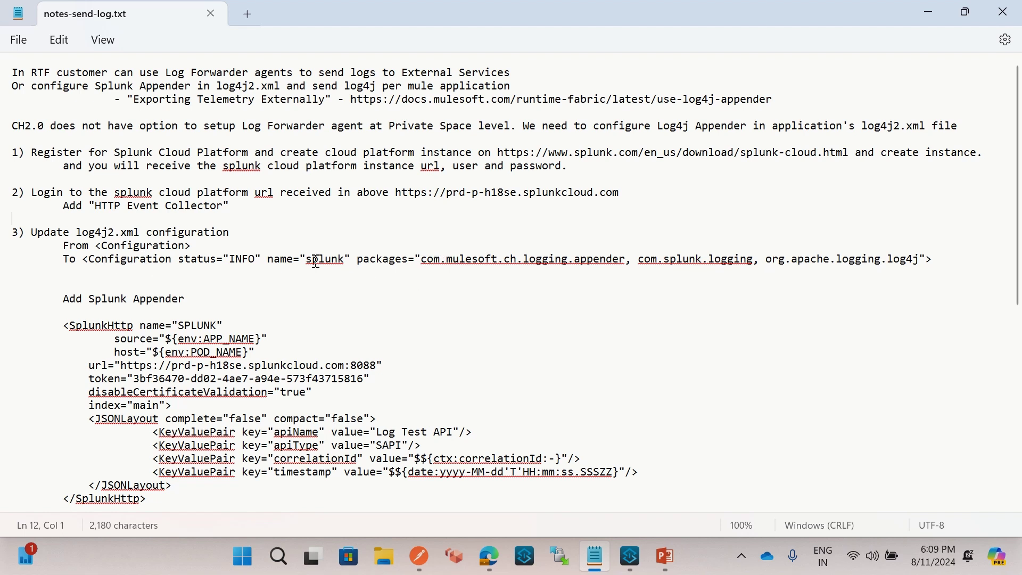
drag(423, 261, 924, 263)
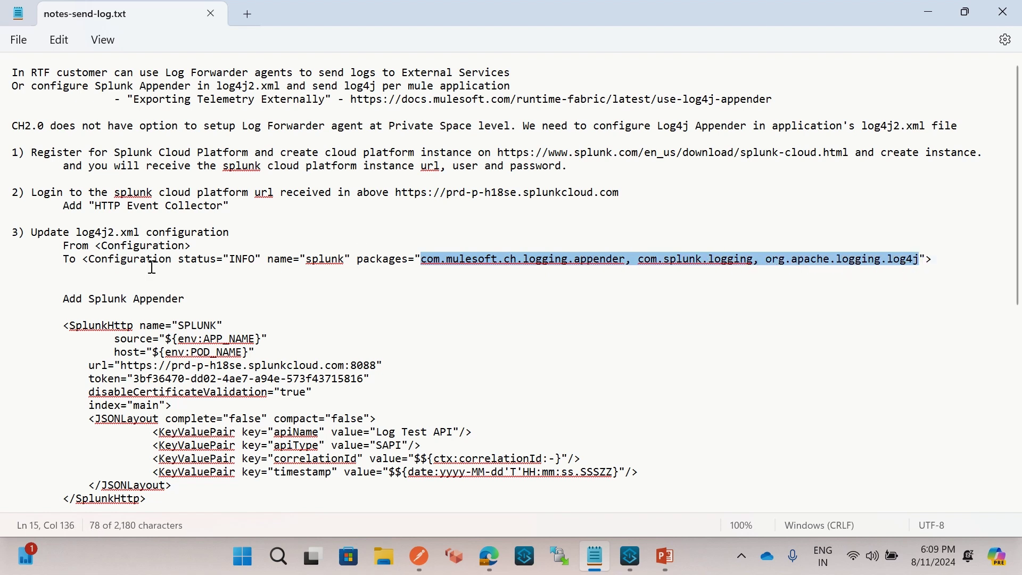
click(251, 283)
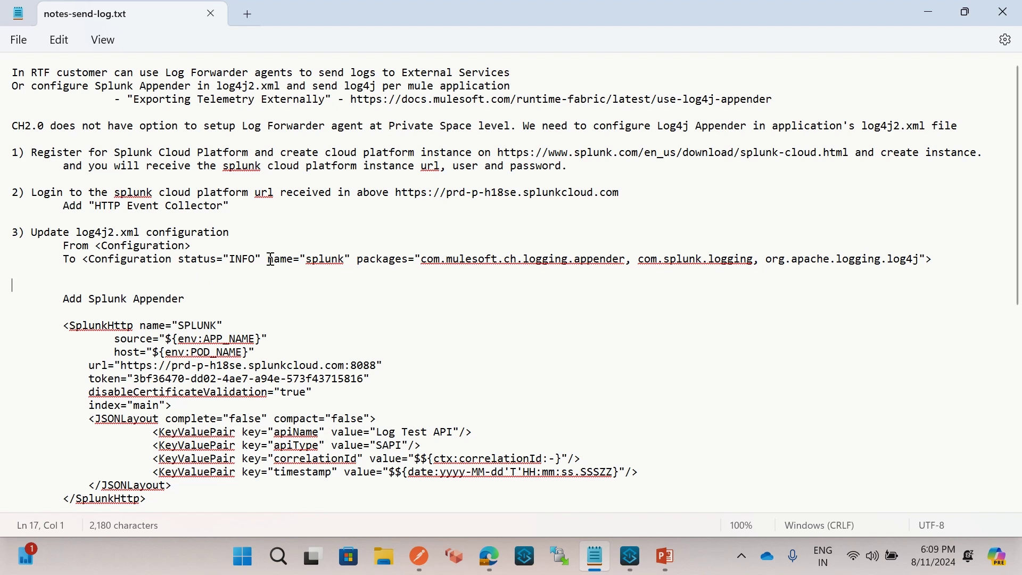
drag(270, 259, 347, 273)
click(241, 247)
click(237, 260)
Switch to Anypoint Studio and examine the name and packages attributes of the Configuration element in log4j2.xml
mouse_move(630, 556)
click(582, 488)
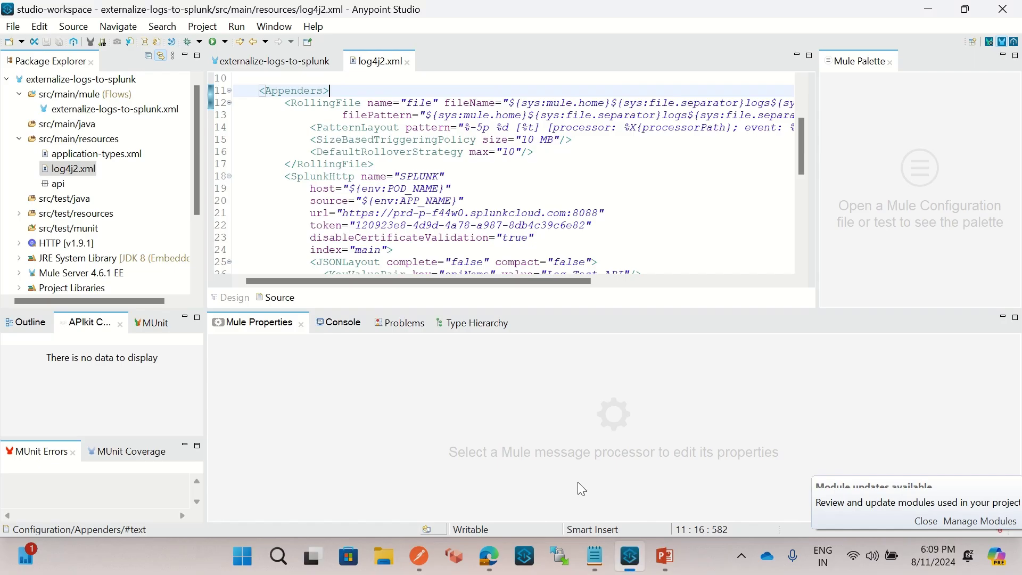
scroll(397, 151, up, 3)
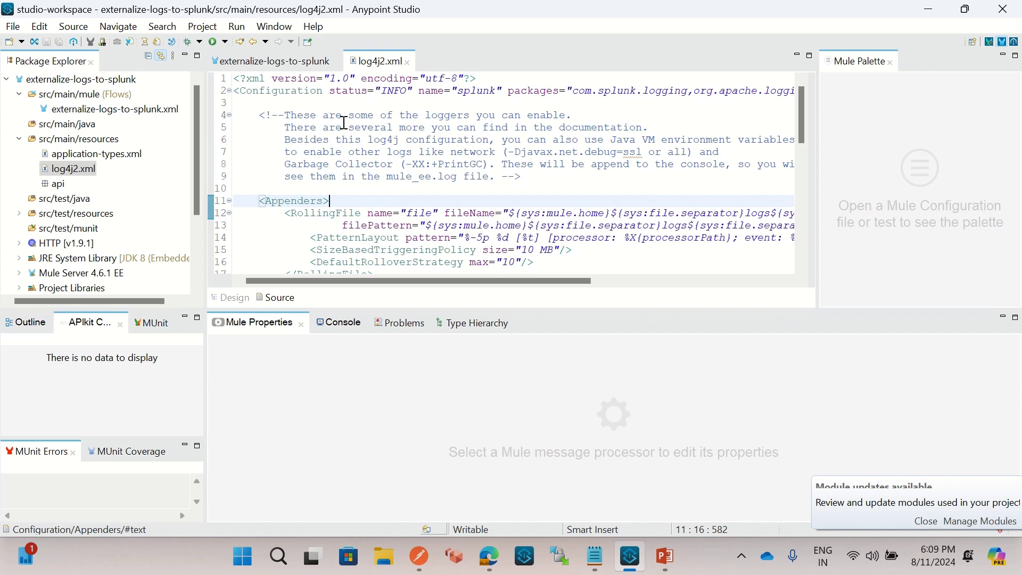
drag(452, 279, 542, 281)
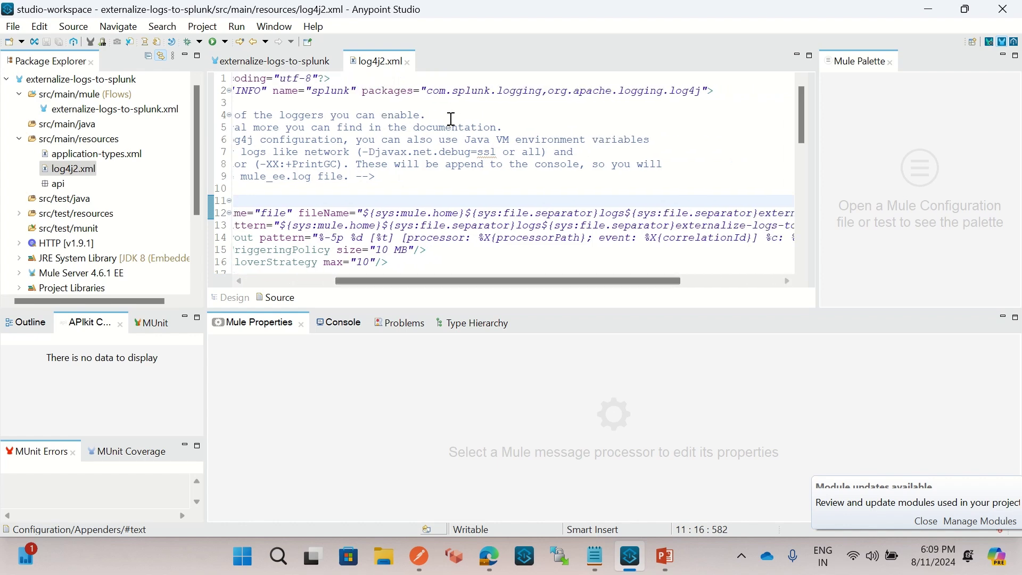
drag(434, 97, 632, 102)
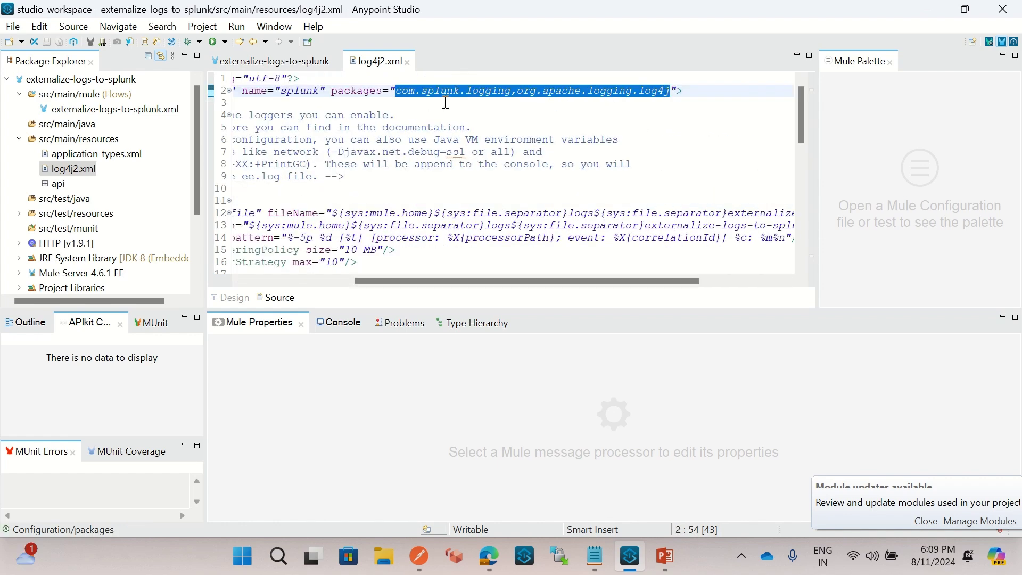
click(670, 94)
drag(593, 281, 440, 299)
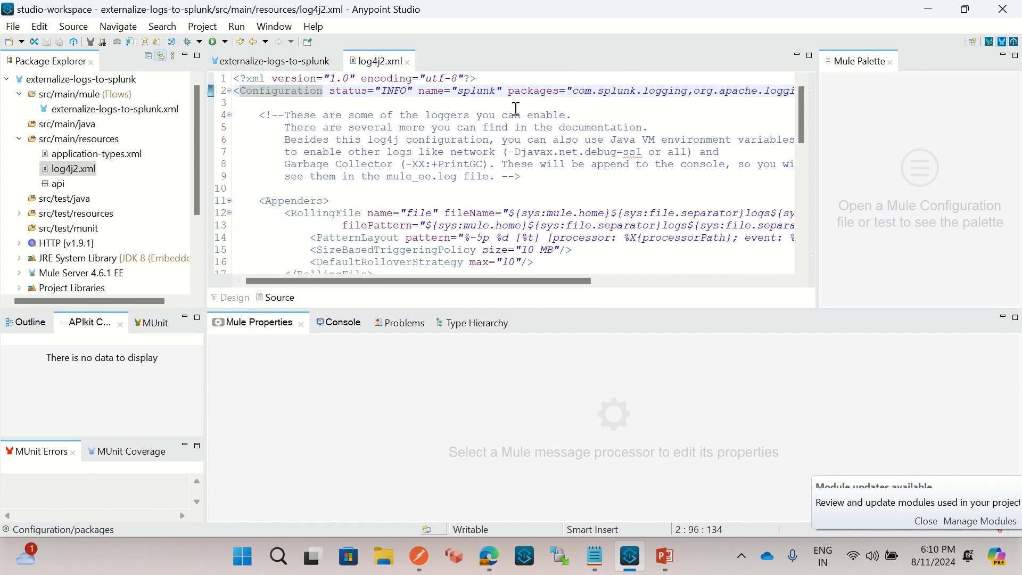
Return to the Notepad notes and review the complete SplunkHttp block under "Add Splunk Appender"
key(alt+Tab)
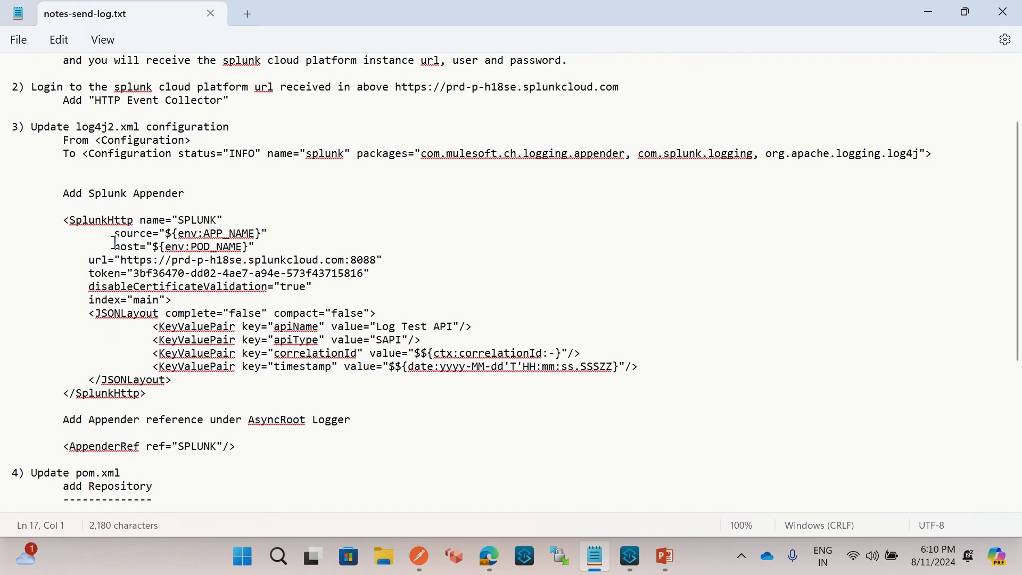
drag(159, 397, 4, 229)
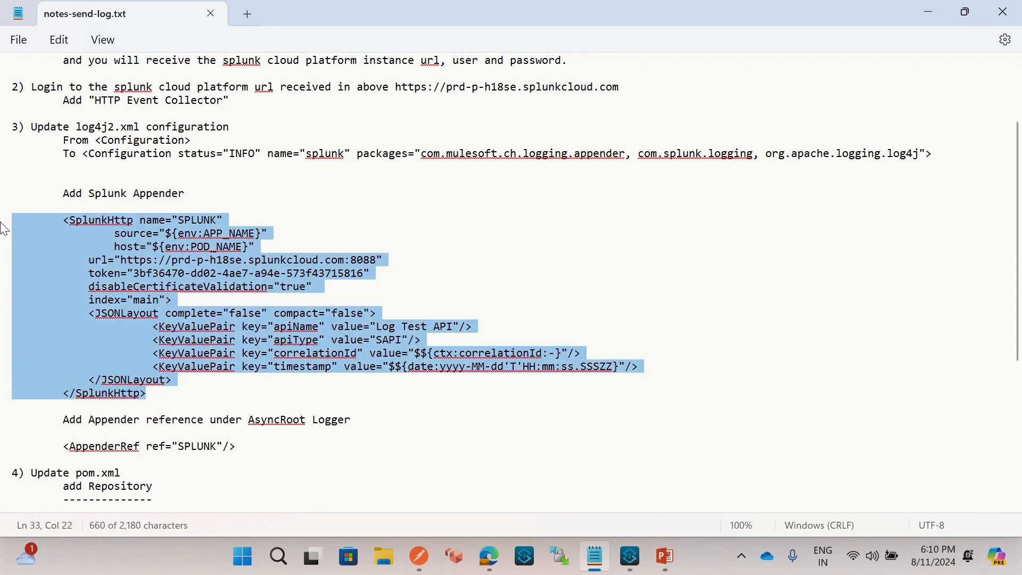
click(198, 399)
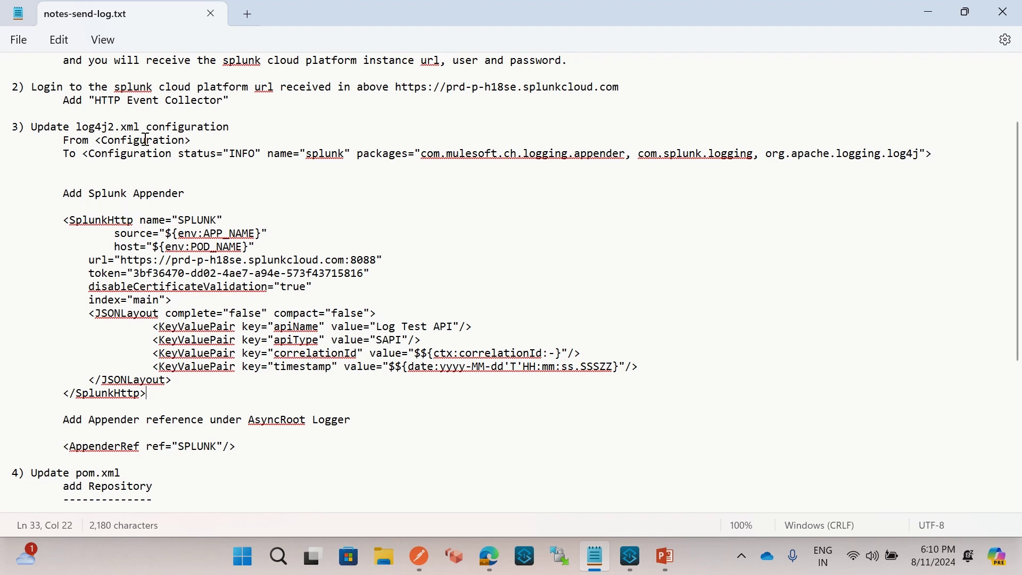
Switch back to Anypoint Studio and examine the SplunkHttp appender block inside the Appenders section of log4j2.xml
click(630, 556)
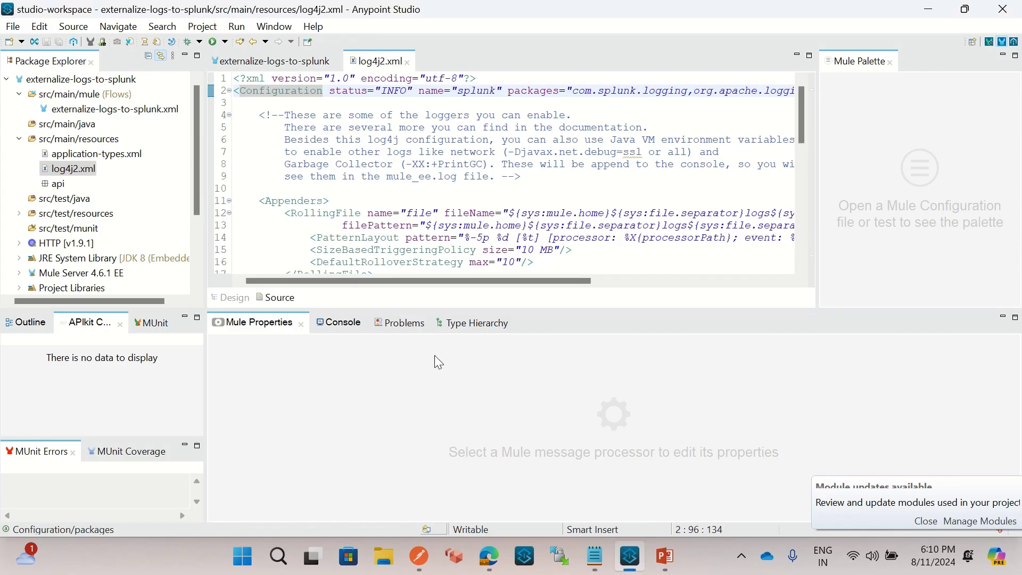
scroll(459, 215, down, 4)
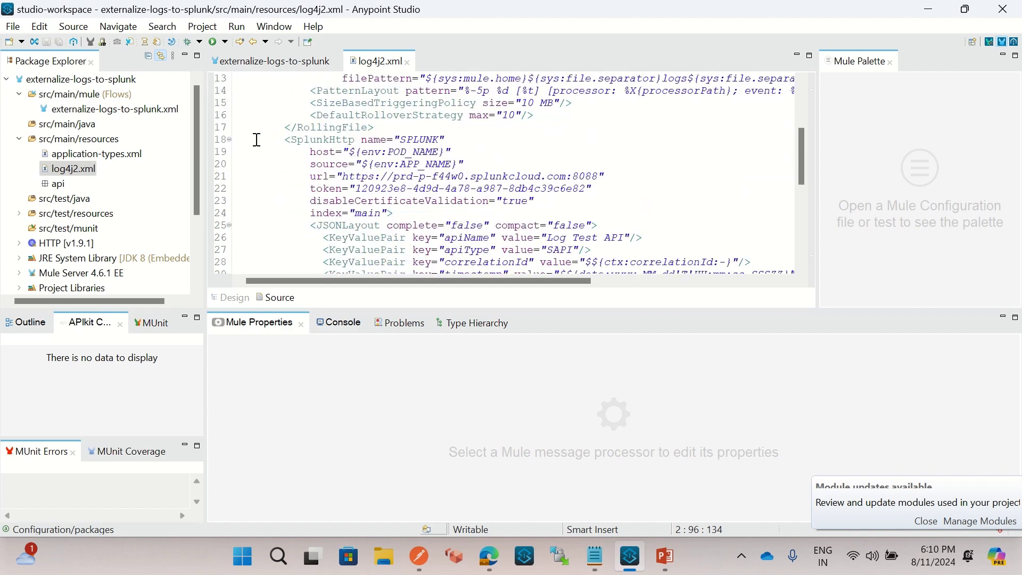
drag(240, 142, 447, 234)
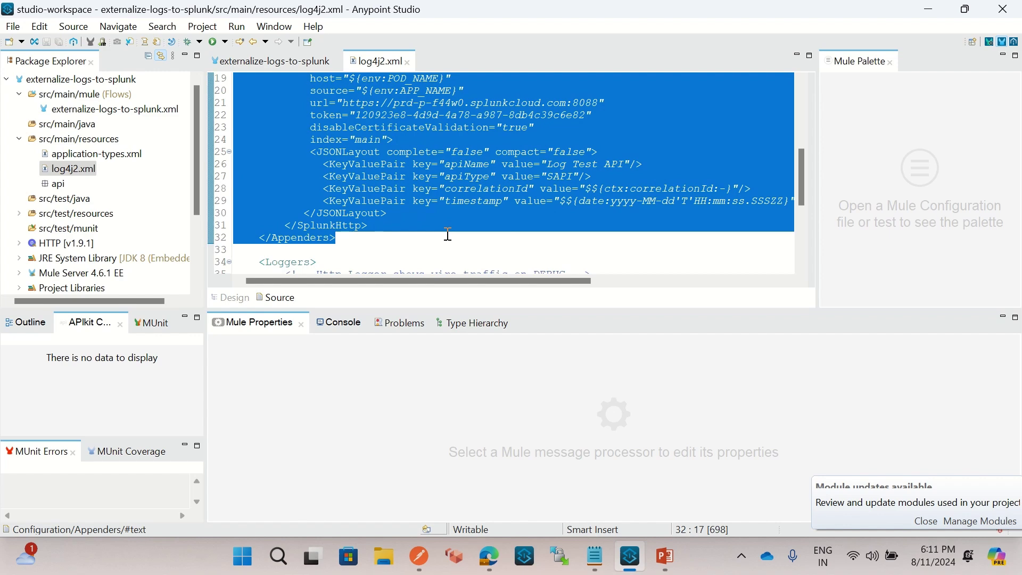
click(446, 233)
Examine the SplunkHttp appender's name attribute and the environment variables used for its host and source
scroll(447, 221, up, 3)
click(425, 176)
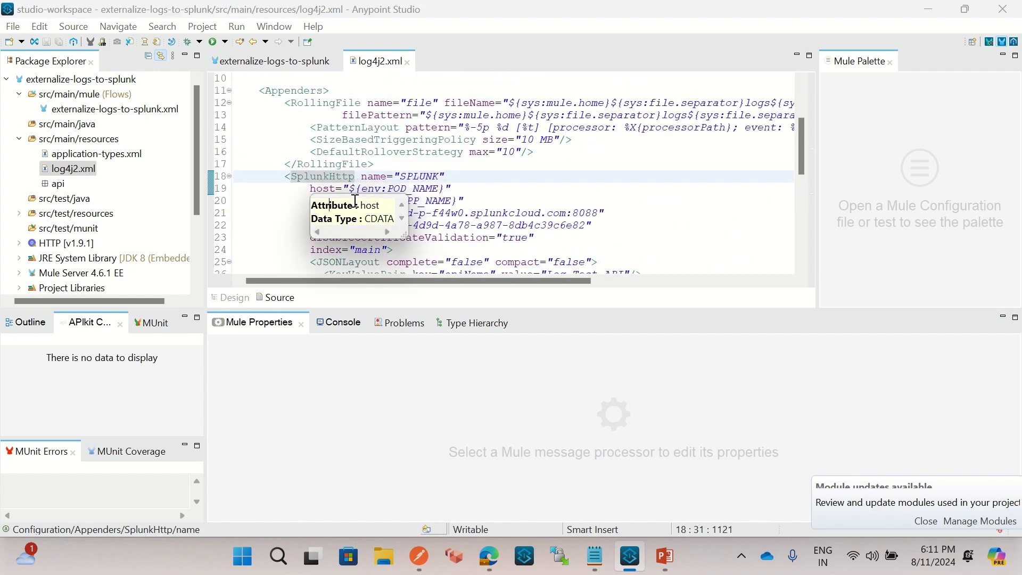
click(491, 200)
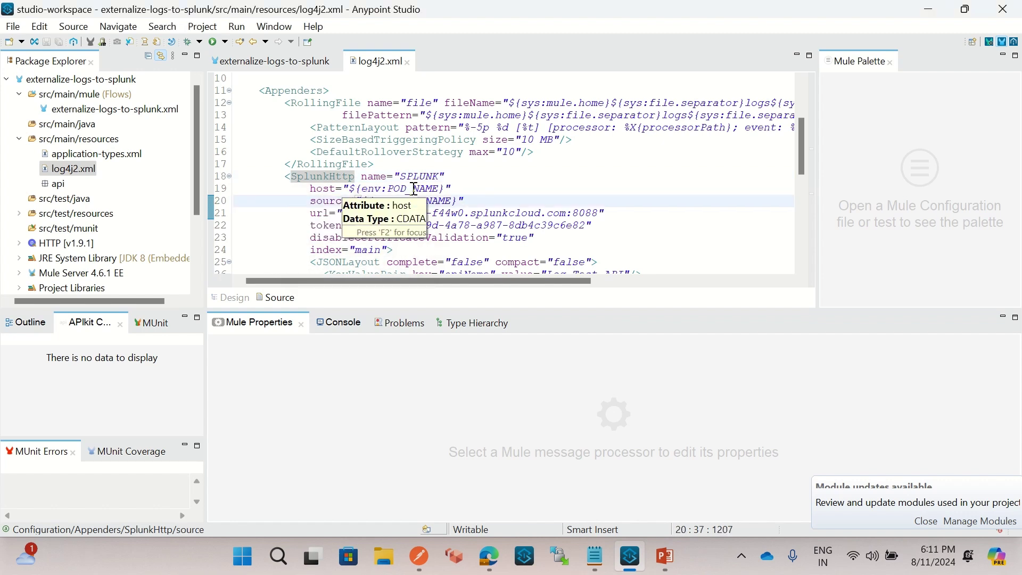
click(395, 190)
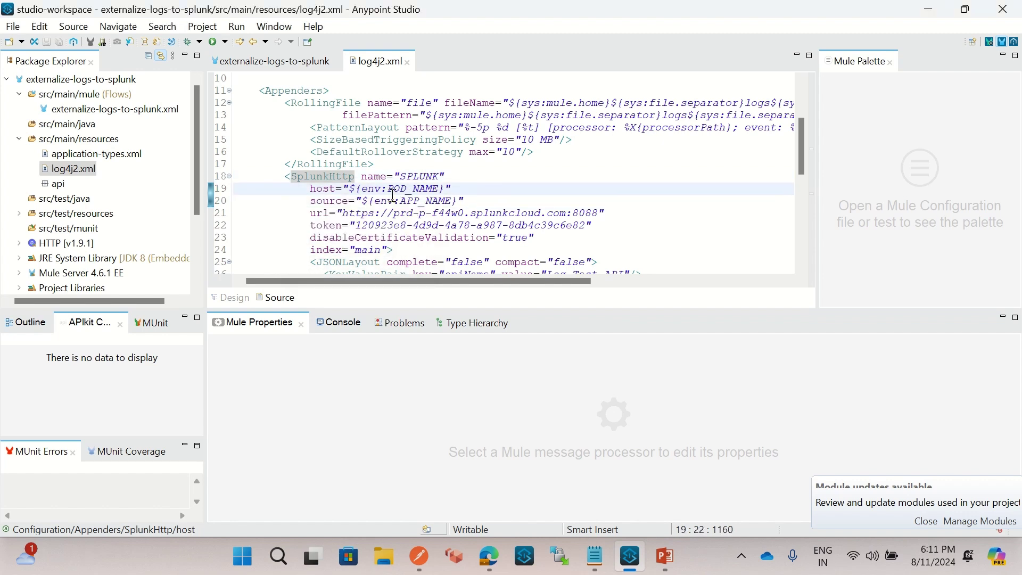
click(428, 189)
click(416, 201)
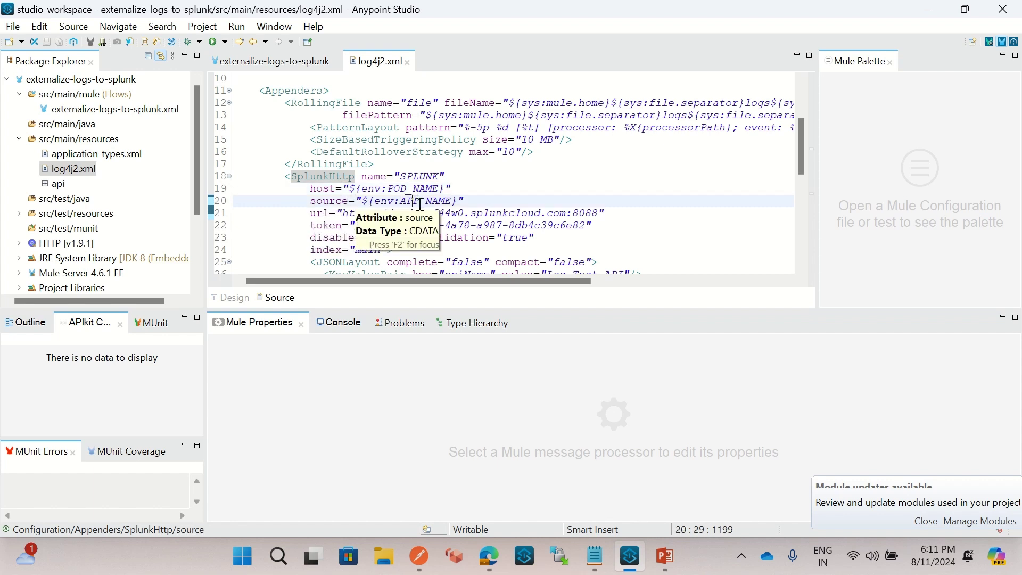
click(503, 191)
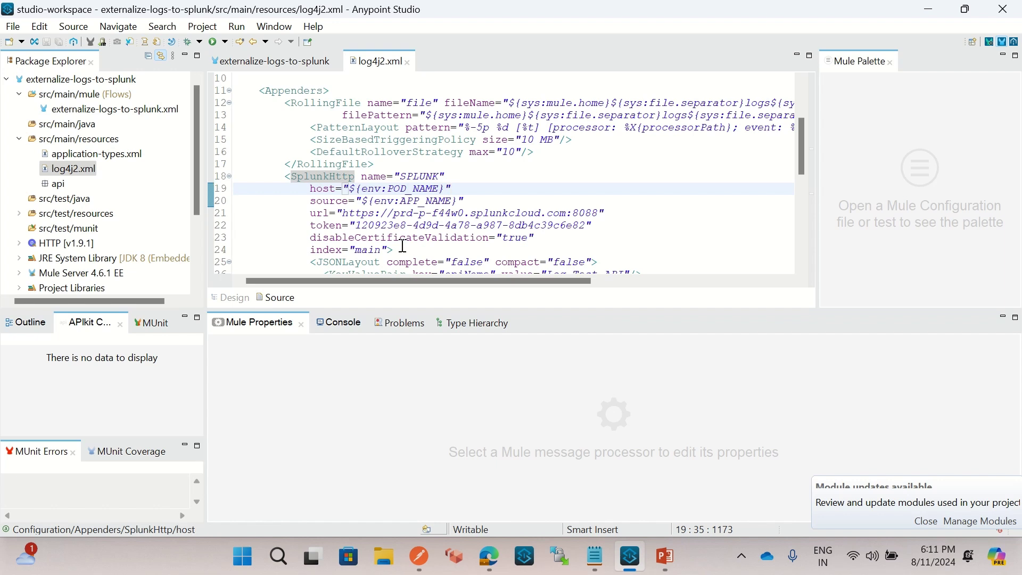
Compare the host name in the SplunkHttp appender's url with the Splunk instance address in Edge, and return to Anypoint Studio
drag(343, 215, 599, 217)
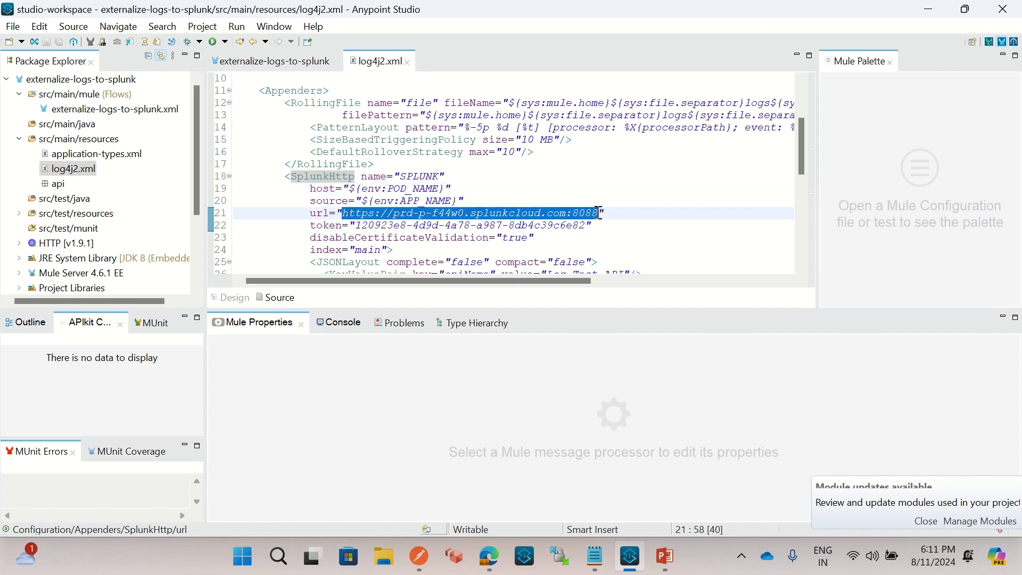
click(573, 216)
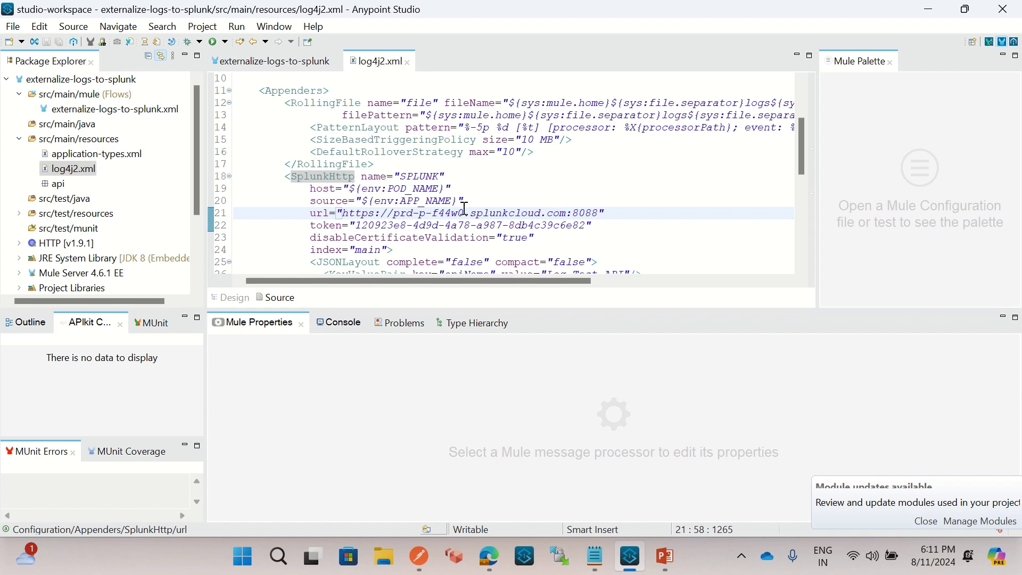
drag(394, 214, 567, 214)
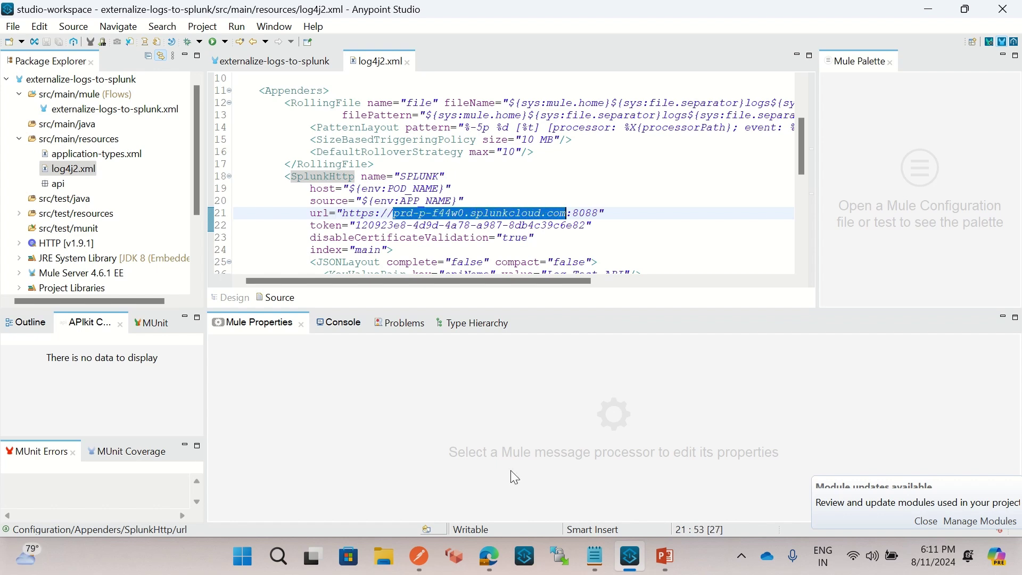
click(494, 548)
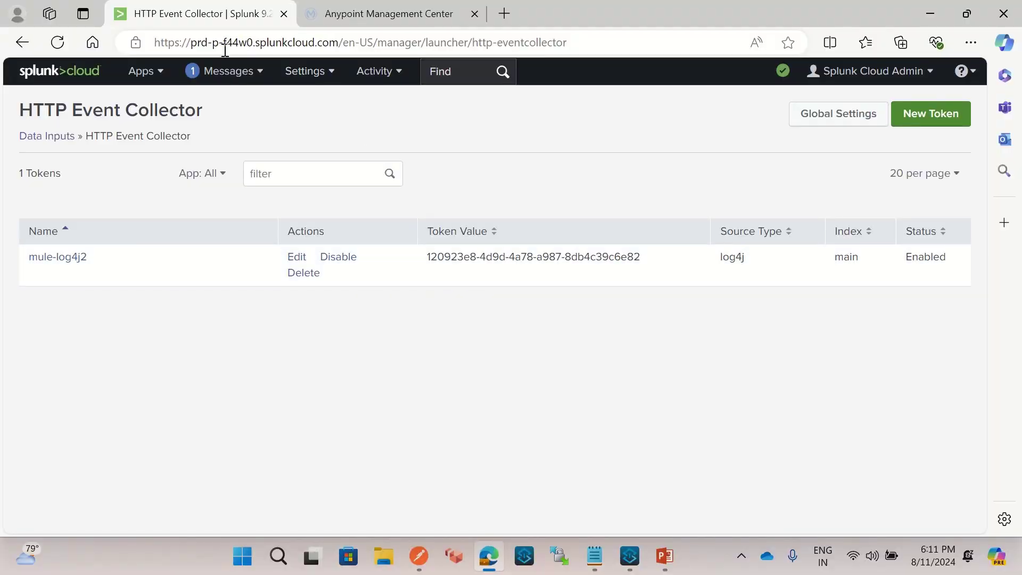
drag(197, 43, 344, 42)
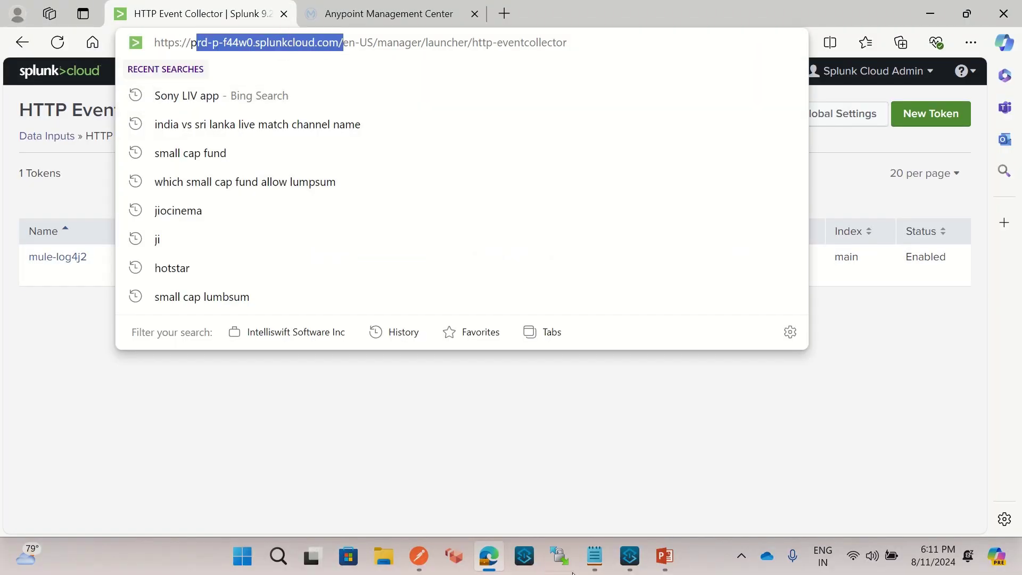
click(629, 557)
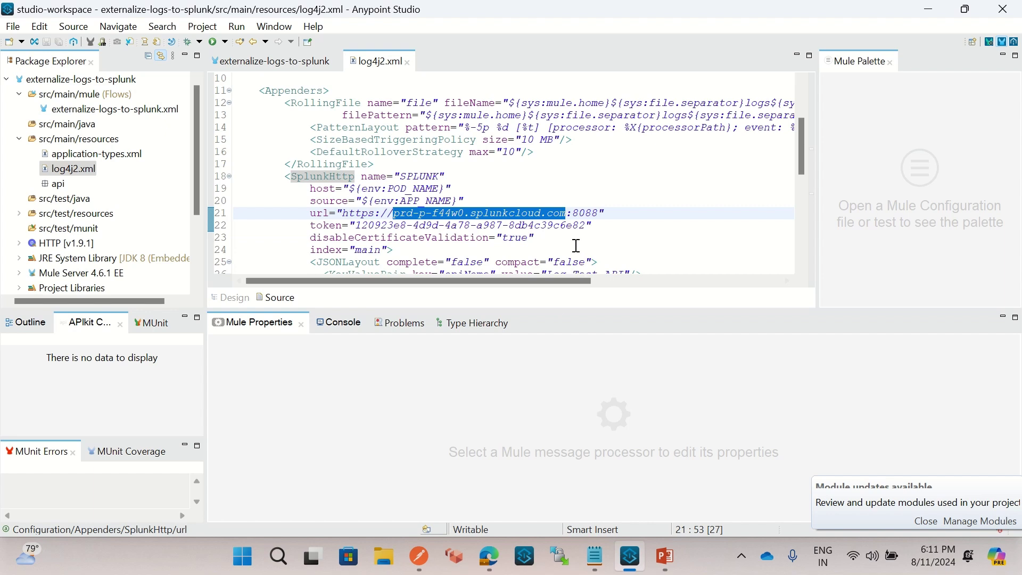
Examine the port in the SplunkHttp appender's url and the value of its token attribute
double_click(583, 213)
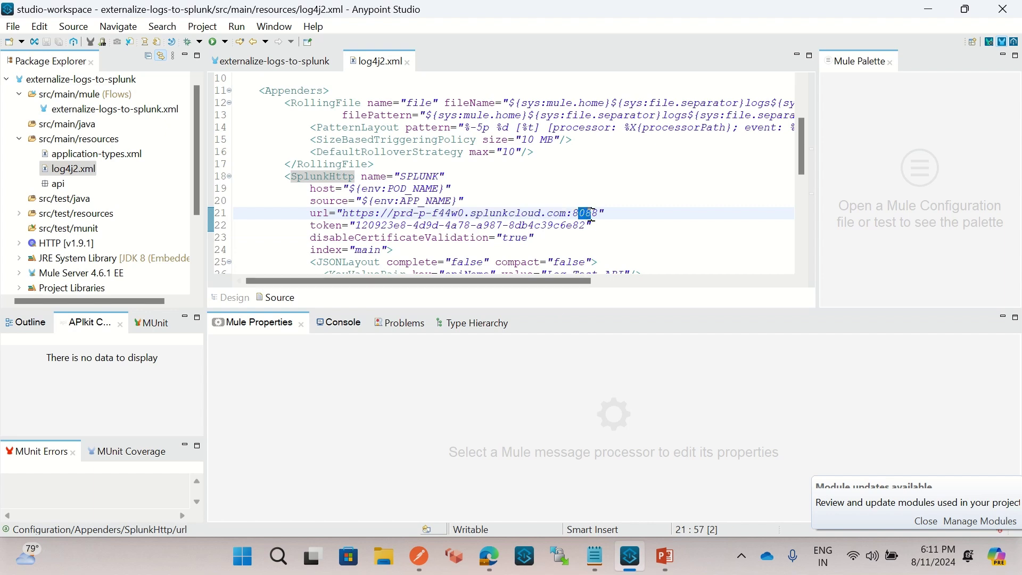
click(396, 224)
double_click(396, 225)
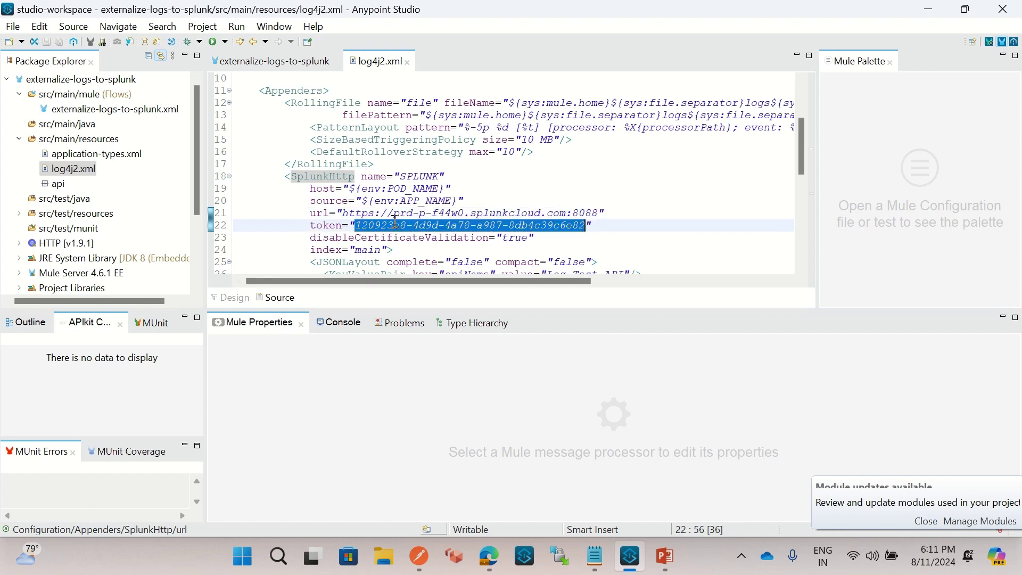
click(602, 230)
Compare the appender's token with the mule-log4j2 Token Value in Splunk's HTTP Event Collector in Edge, and return to Anypoint Studio
click(499, 556)
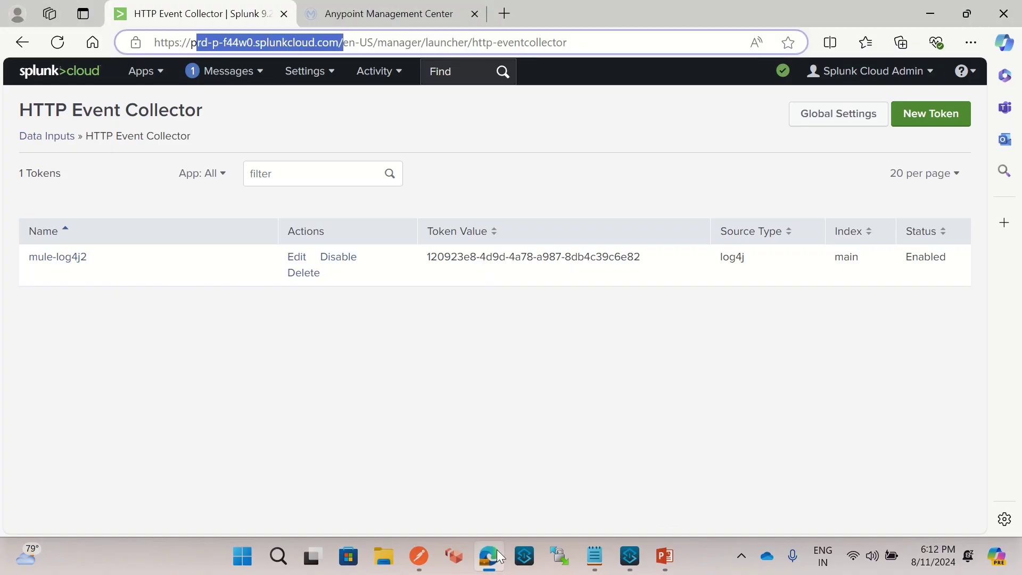
click(391, 16)
key(ctrl+Tab)
drag(660, 257, 425, 257)
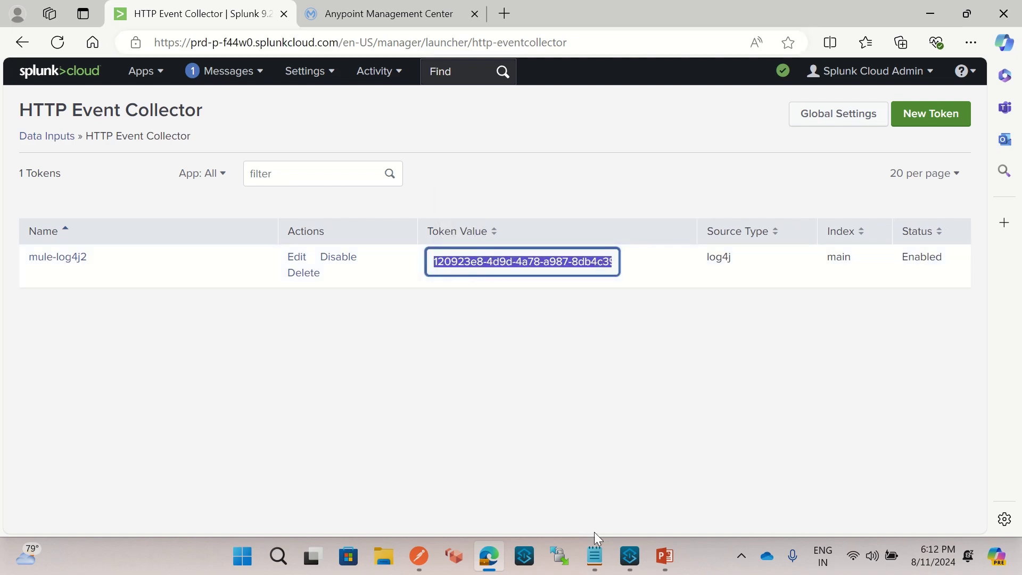
click(630, 556)
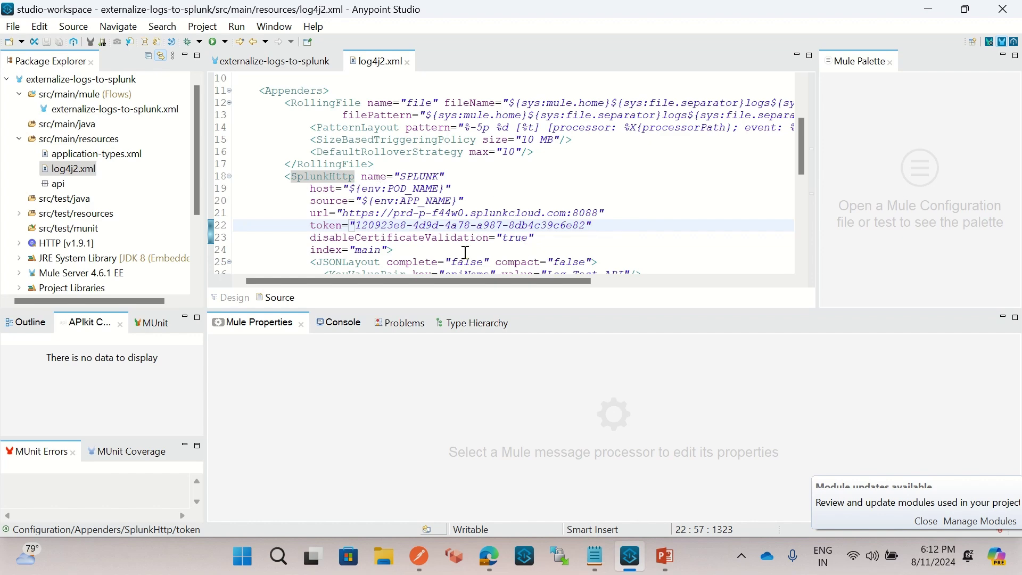
Examine the SplunkHttp appender's disableCertificateValidation and index attributes
scroll(407, 250, down, 1)
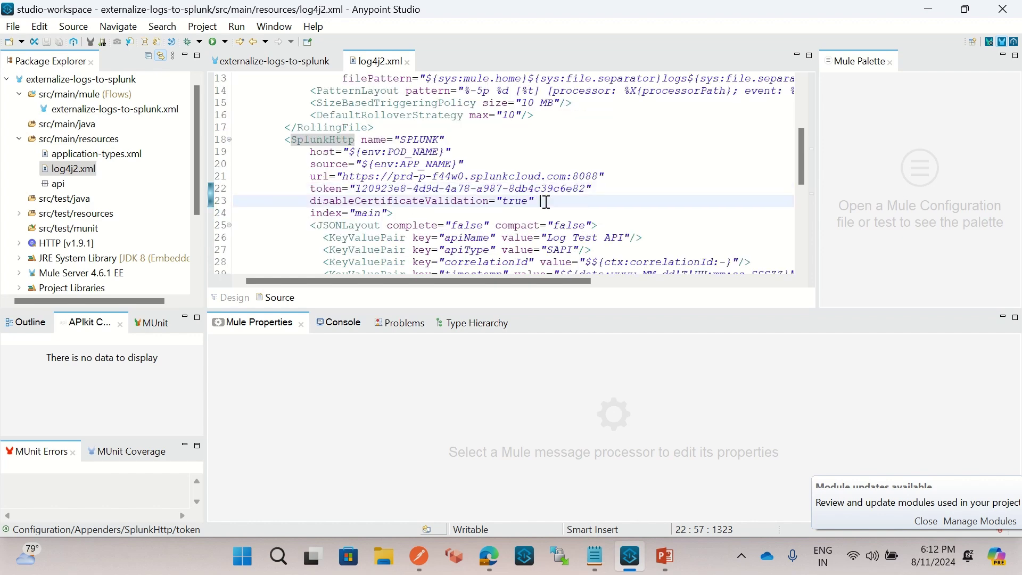
click(505, 204)
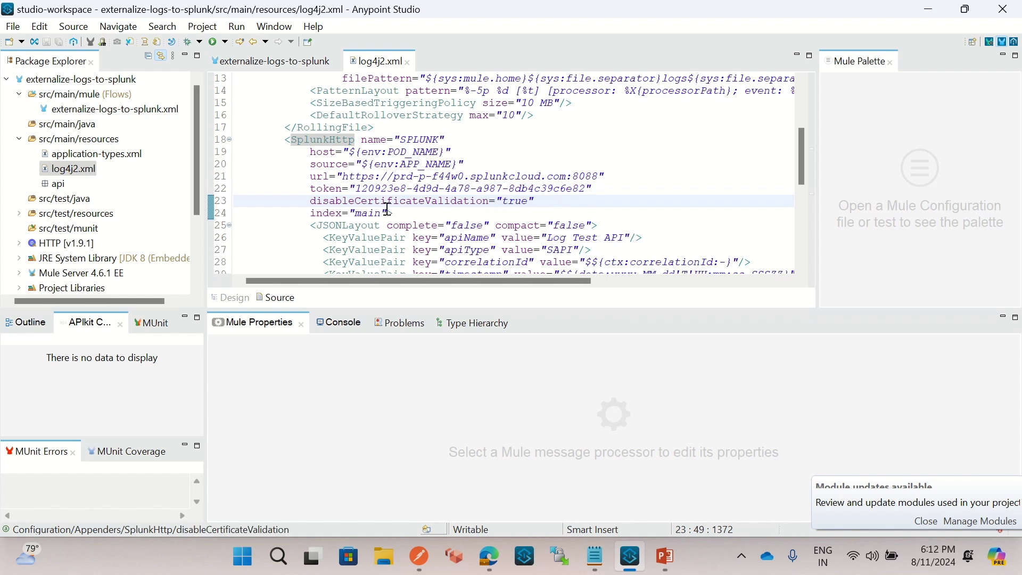
click(426, 213)
click(324, 213)
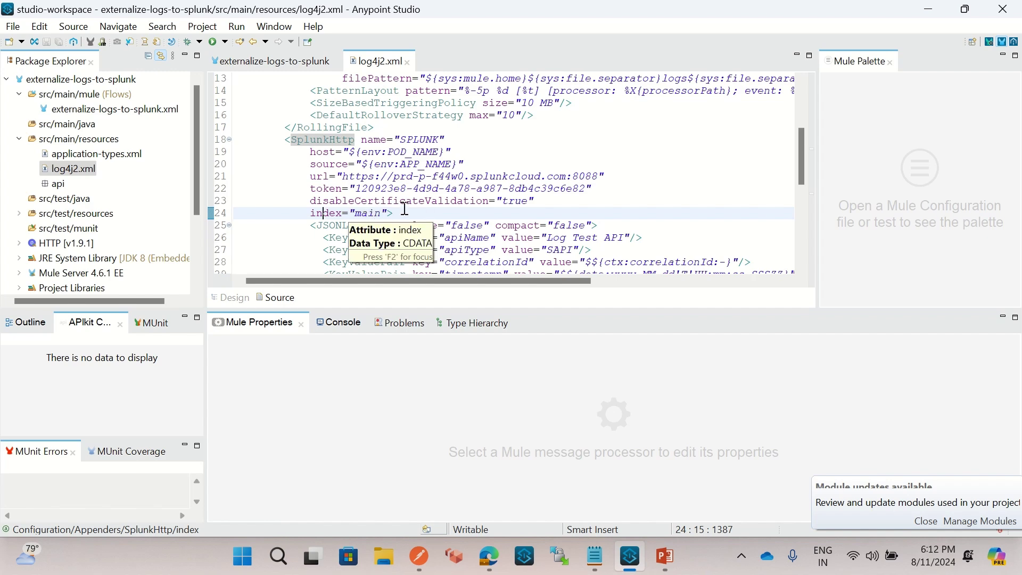
Compare the appender's index attribute with the index of the mule-log4j2 token in Edge, and return to Anypoint Studio
key(alt+Tab)
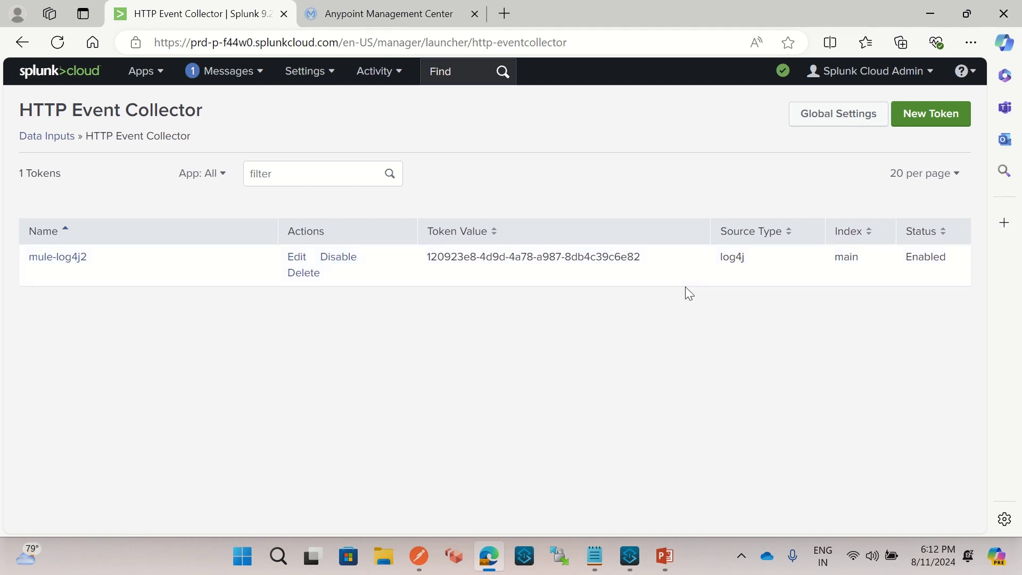
click(868, 263)
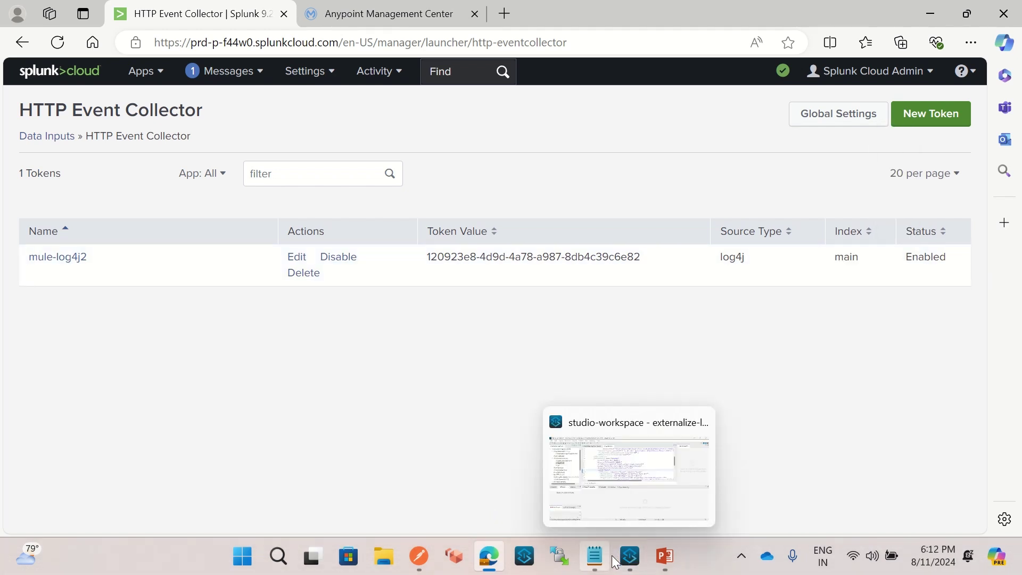
click(633, 560)
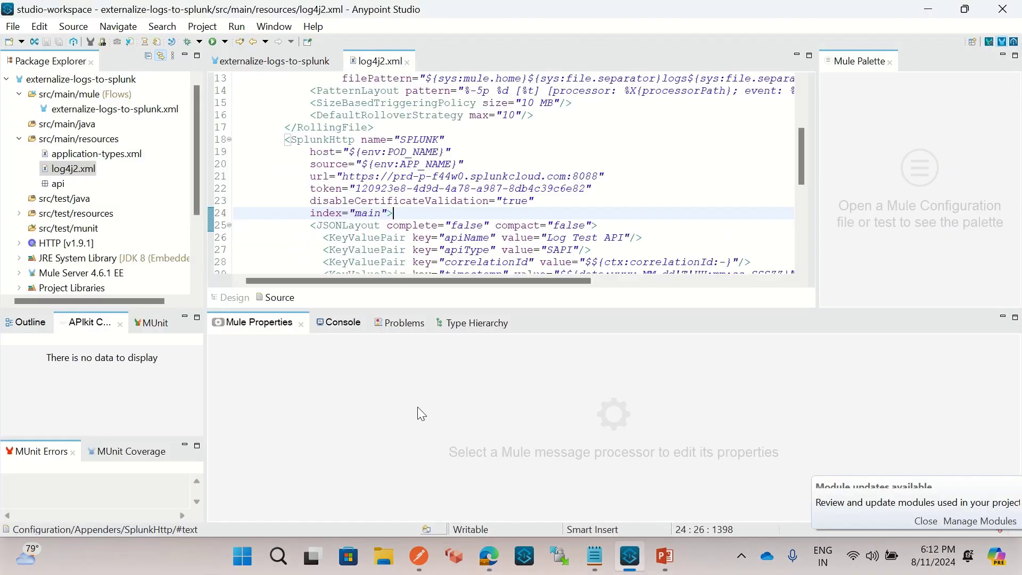
drag(311, 214, 407, 213)
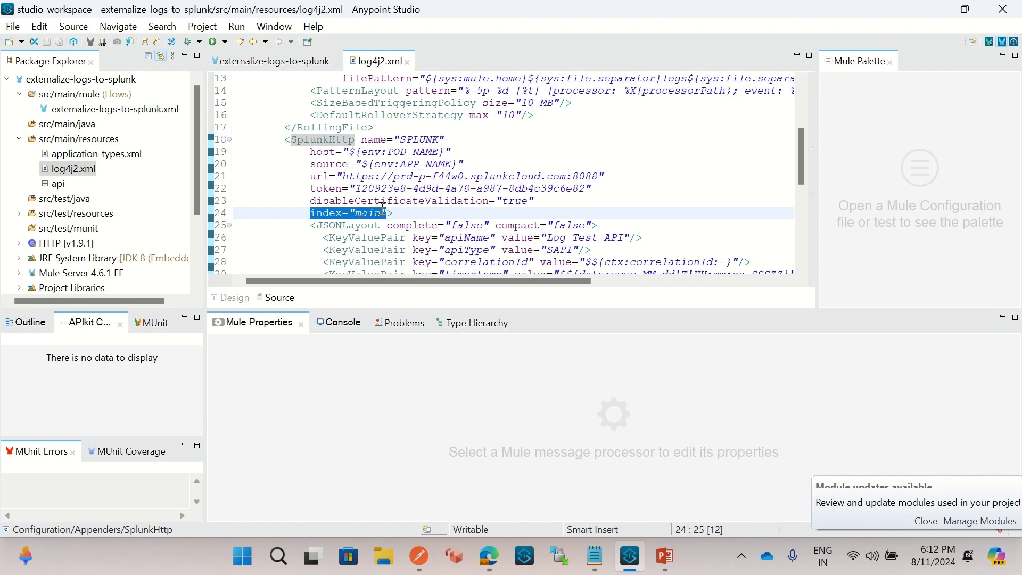
click(405, 215)
Examine the JSONLayout block nested inside the SplunkHttp appender
scroll(429, 199, down, 2)
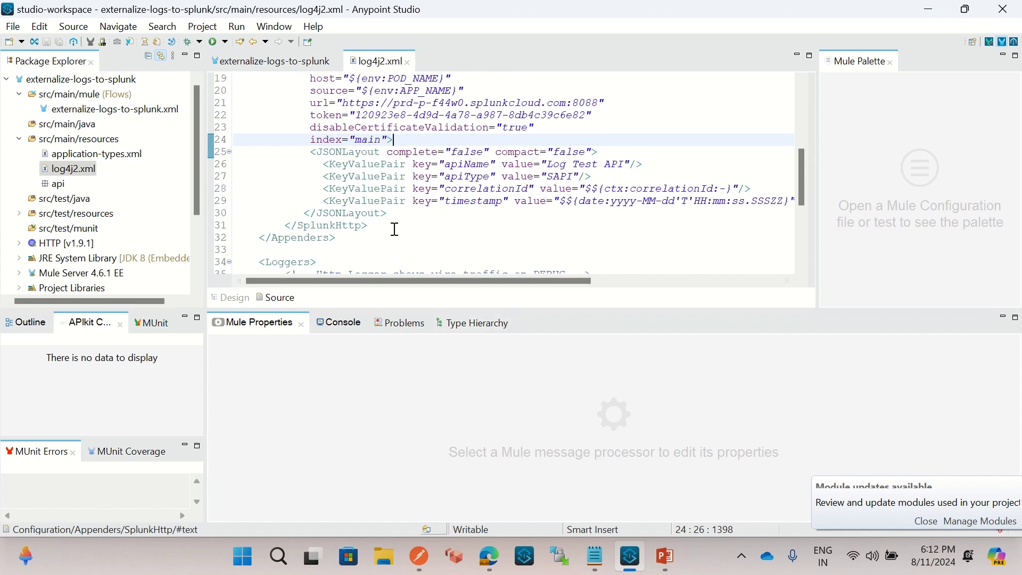
drag(395, 213, 206, 139)
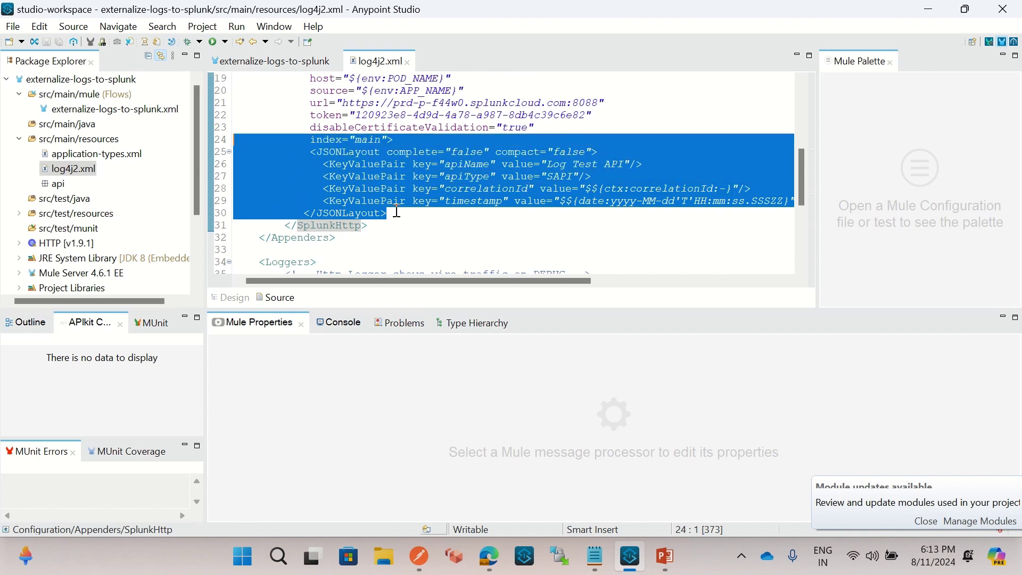
click(397, 212)
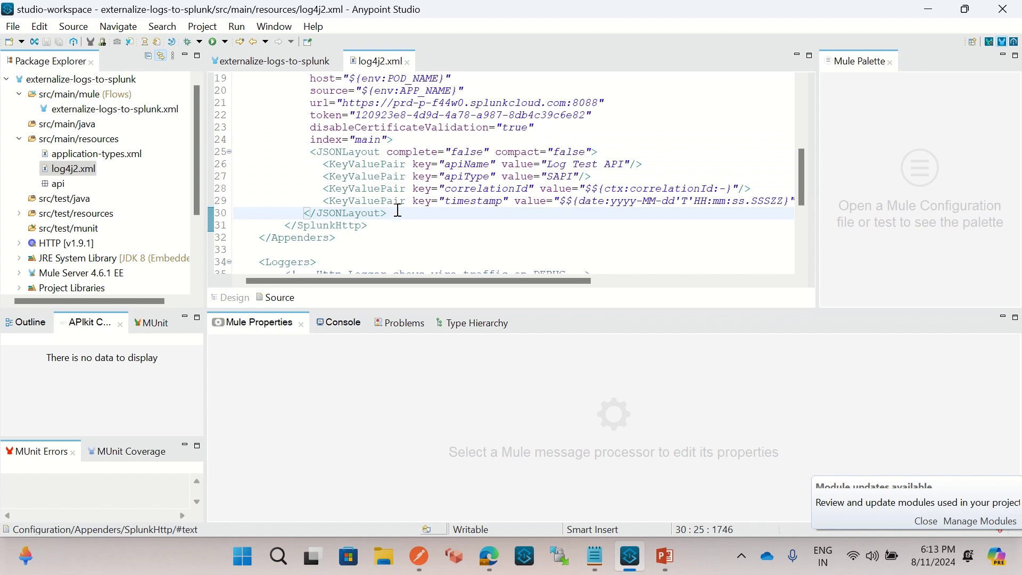
drag(397, 213, 222, 153)
click(426, 222)
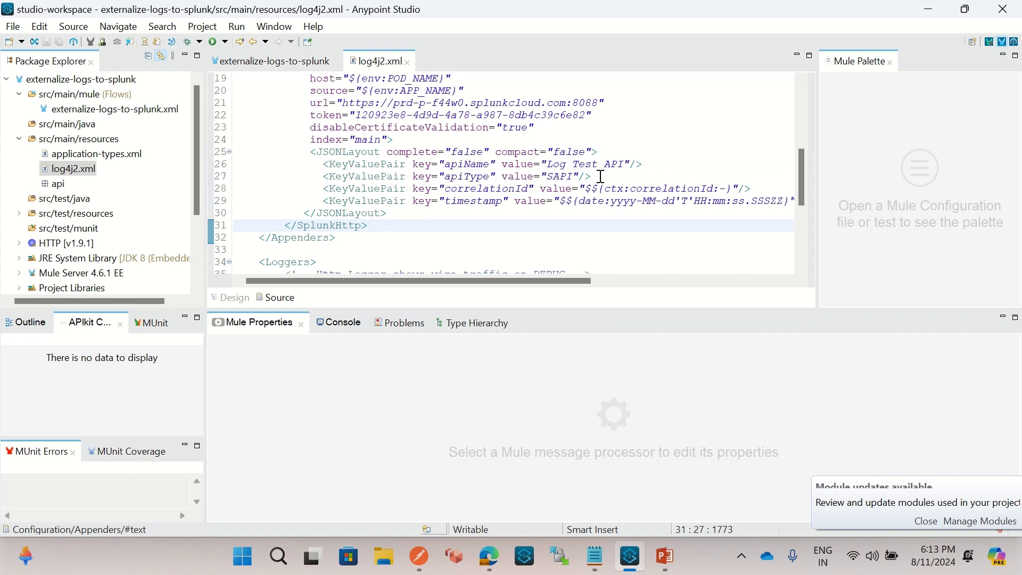
Examine the apiName, apiType, correlationId and timestamp KeyValuePair entries of the JSONLayout
click(468, 177)
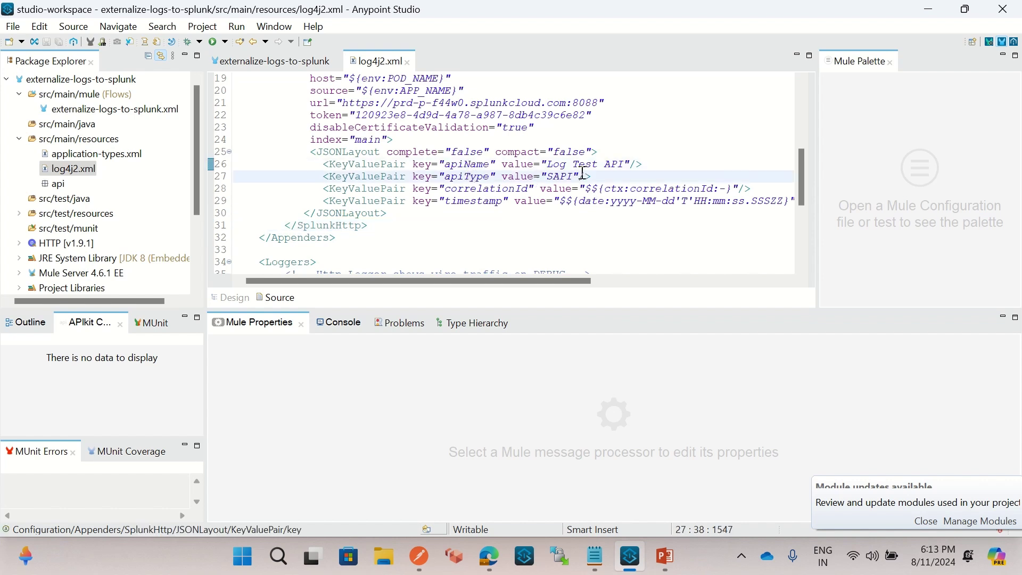
click(565, 163)
click(562, 175)
click(494, 189)
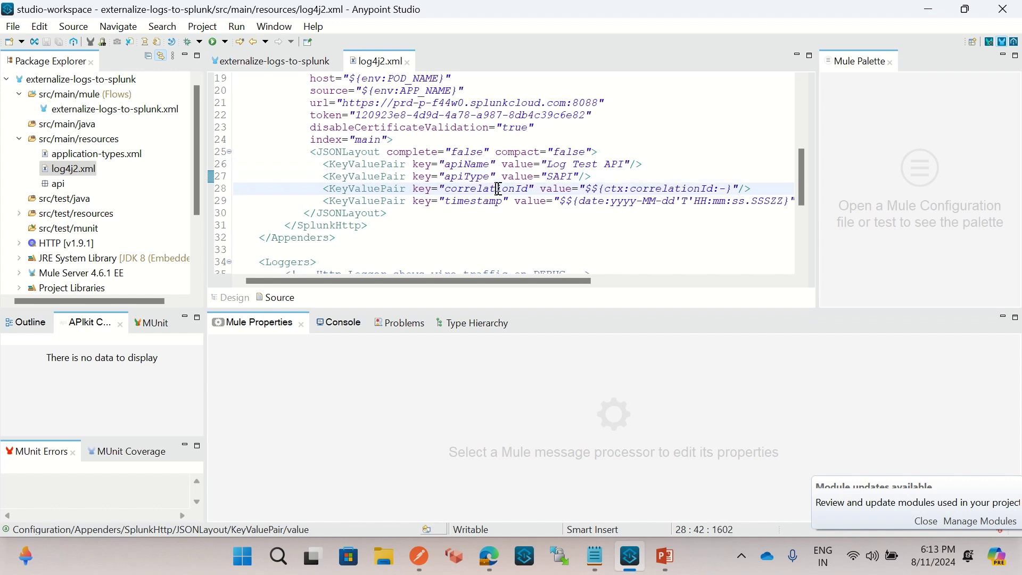
click(482, 202)
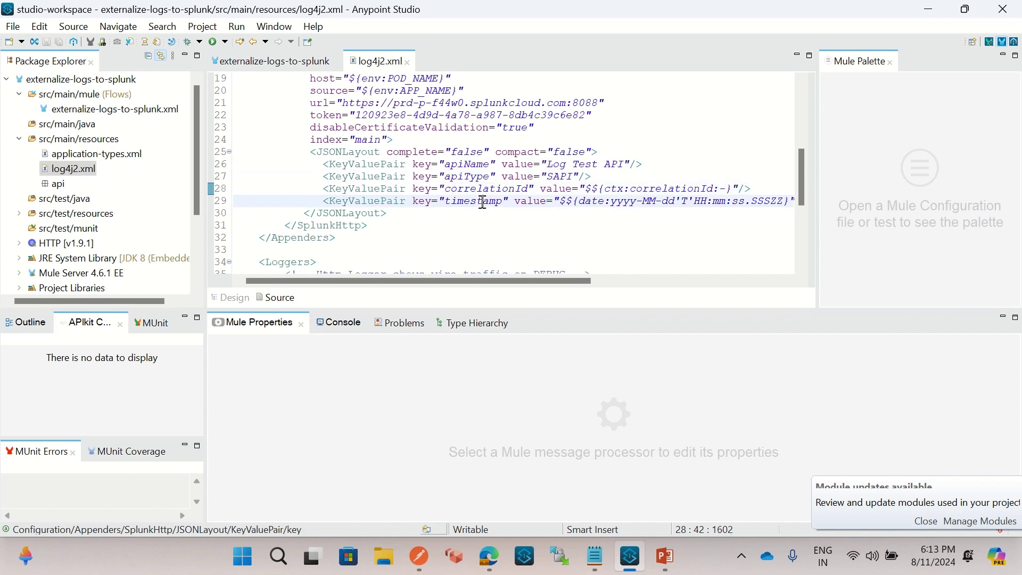
click(404, 213)
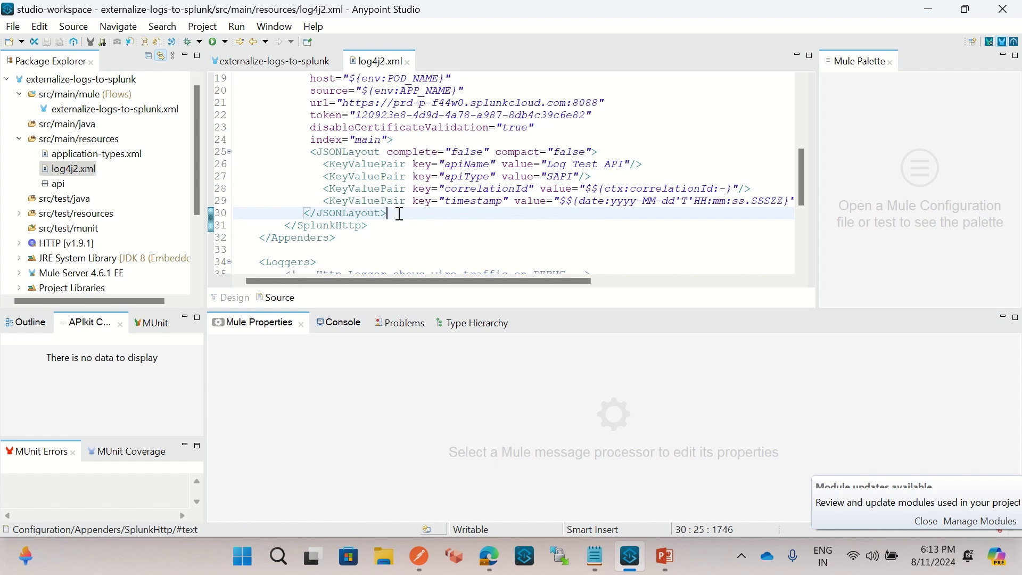
drag(399, 213, 163, 158)
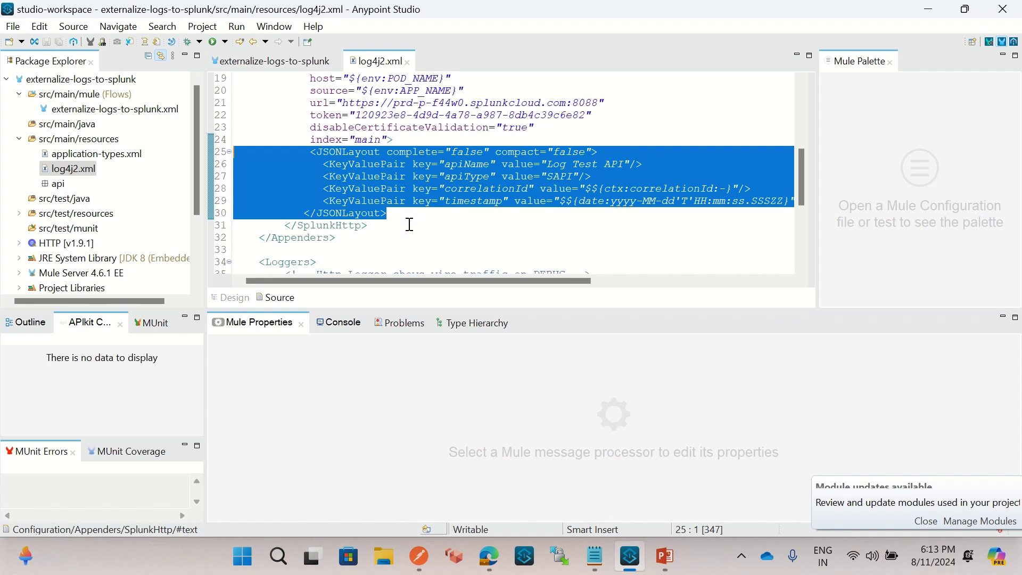
Review the extent of the SplunkHttp block and the SPLUNK AppenderRef line inside AsyncRoot
drag(379, 230, 229, 182)
scroll(289, 212, down, 8)
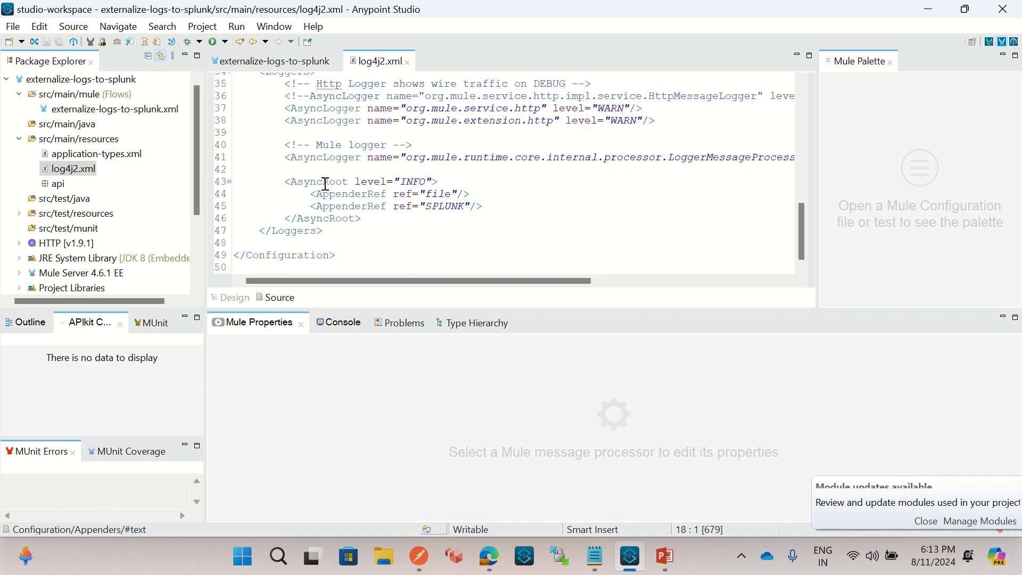
drag(304, 206, 484, 206)
click(516, 206)
Compare the SplunkHttp appender's name attribute with the ref value of the Splunk AppenderRef under AsyncRoot
scroll(481, 191, up, 4)
scroll(481, 191, up, 5)
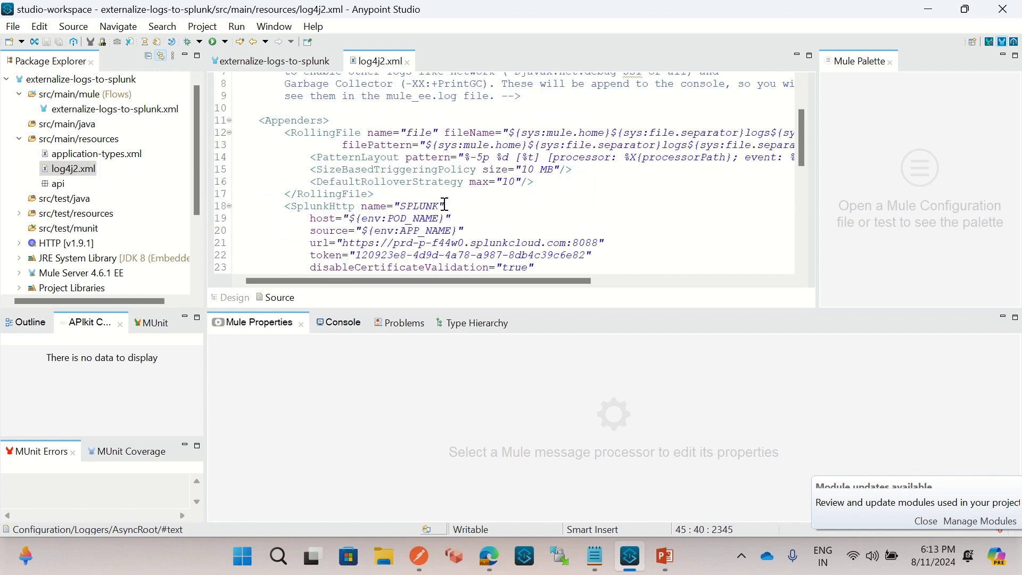
click(412, 206)
click(423, 206)
scroll(488, 212, down, 9)
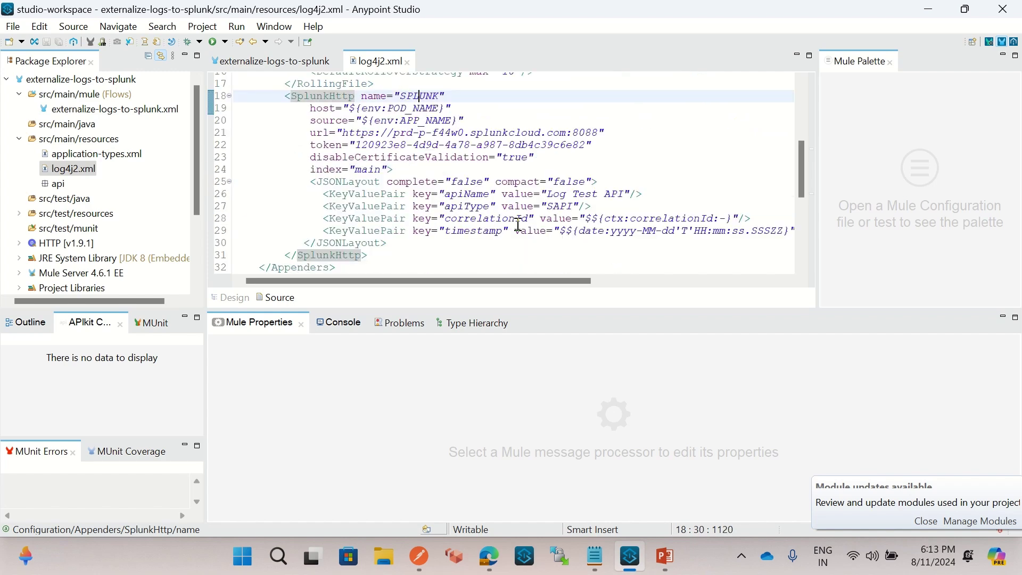
click(444, 208)
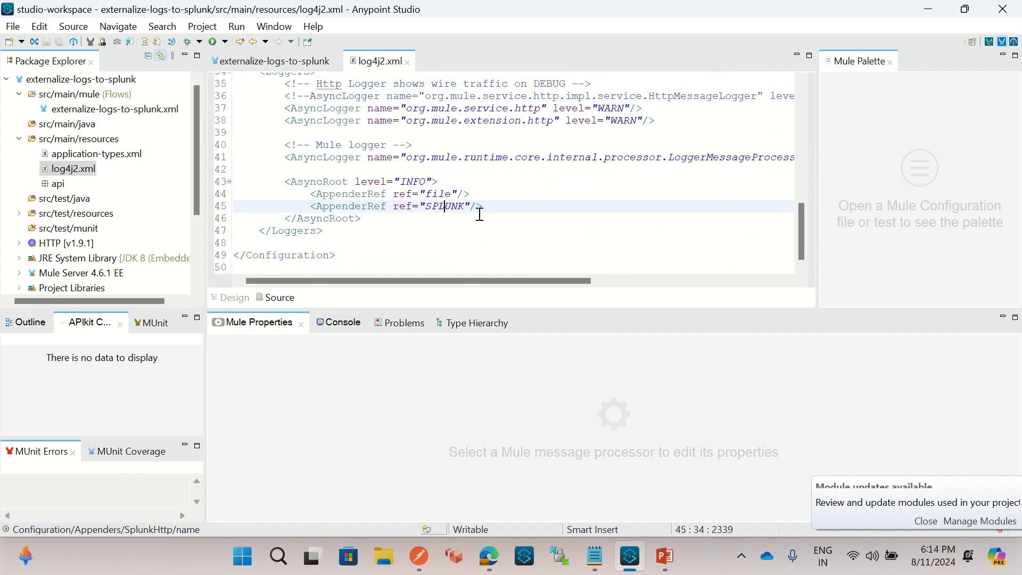
scroll(453, 202, up, 9)
click(429, 205)
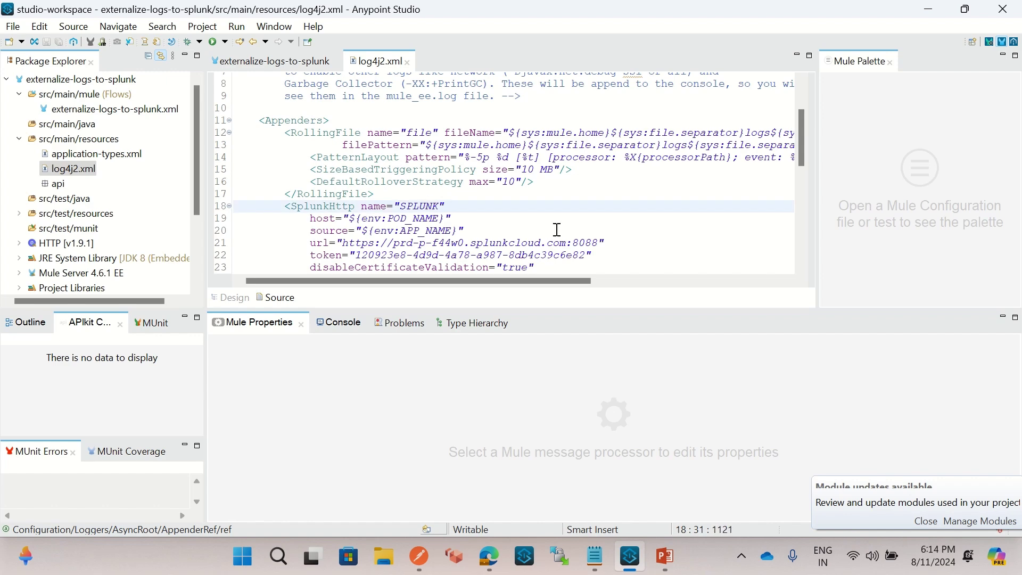
Review the whole log4j2.xml file from the Configuration element down to the AsyncRoot logger
scroll(558, 246, down, 6)
scroll(488, 205, down, 3)
scroll(484, 192, up, 11)
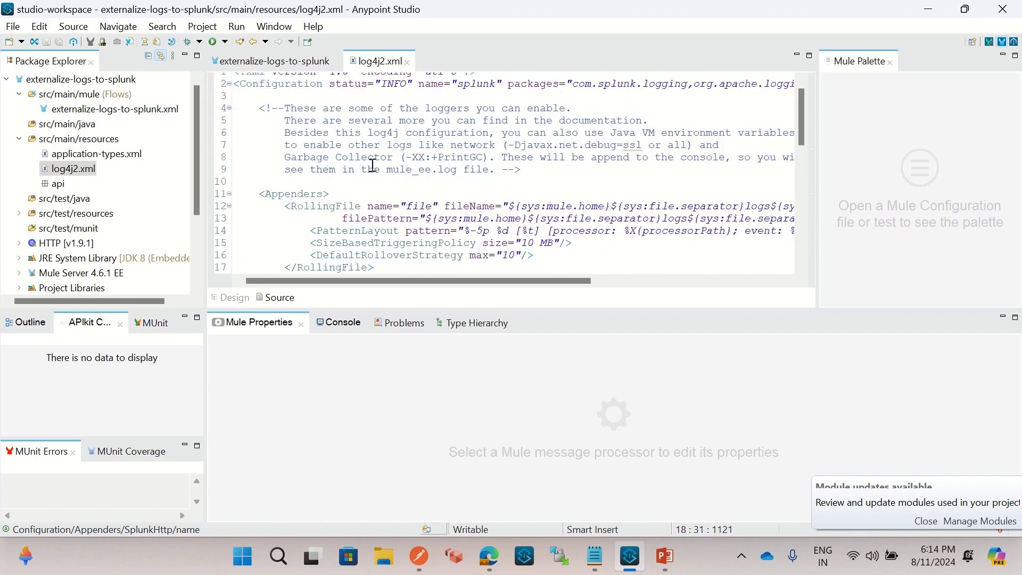
scroll(421, 223, down, 9)
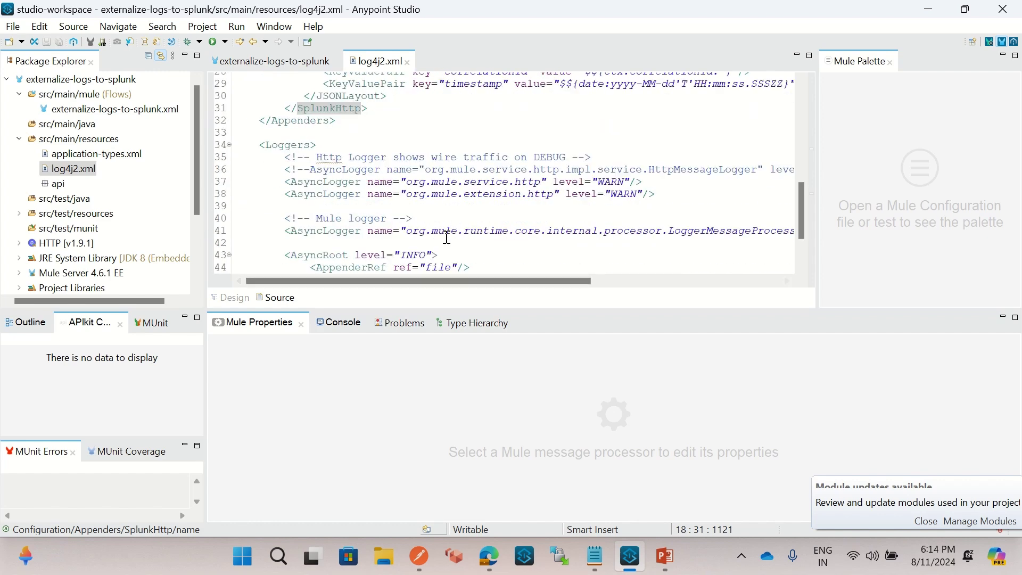
scroll(446, 240, down, 2)
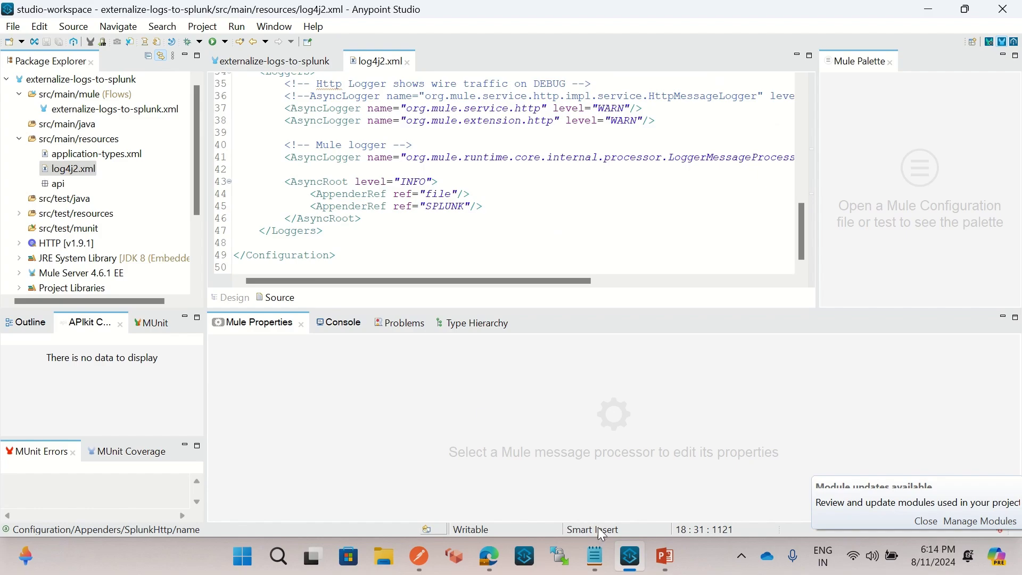
Switch to the Notepad notes and review the changes listed under "Update log4j2.xml configuration"
click(586, 565)
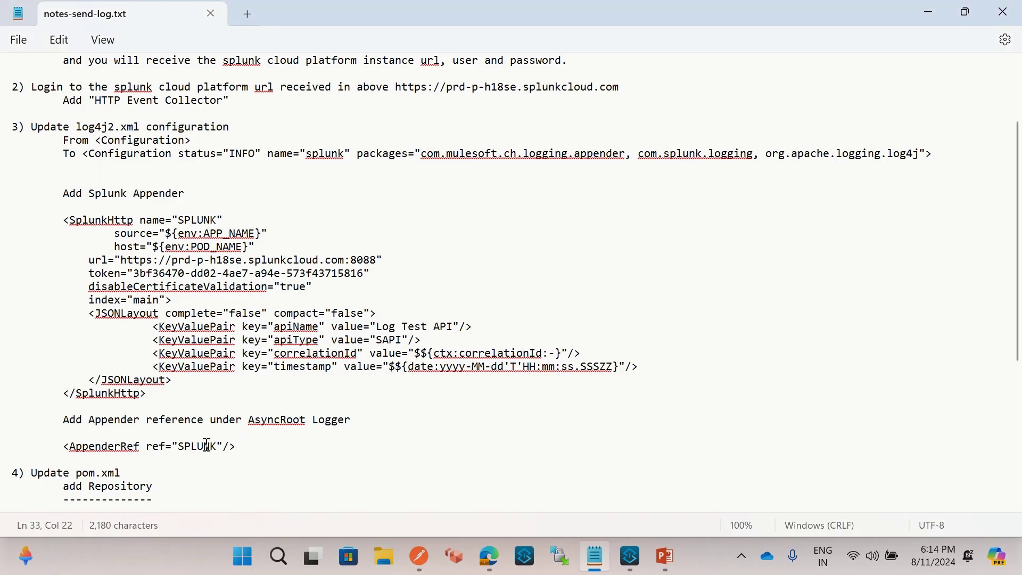
drag(63, 446, 251, 466)
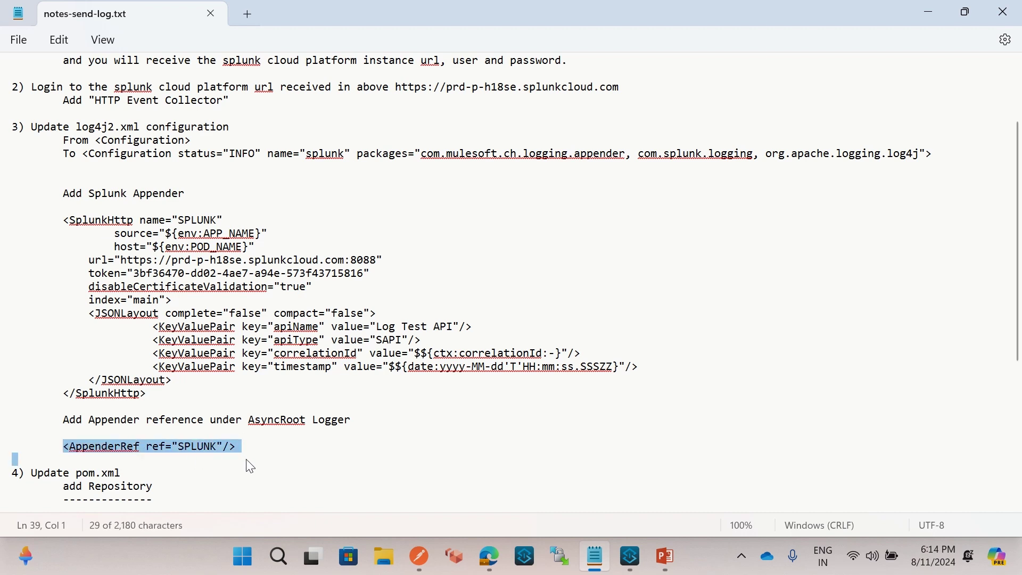
click(237, 459)
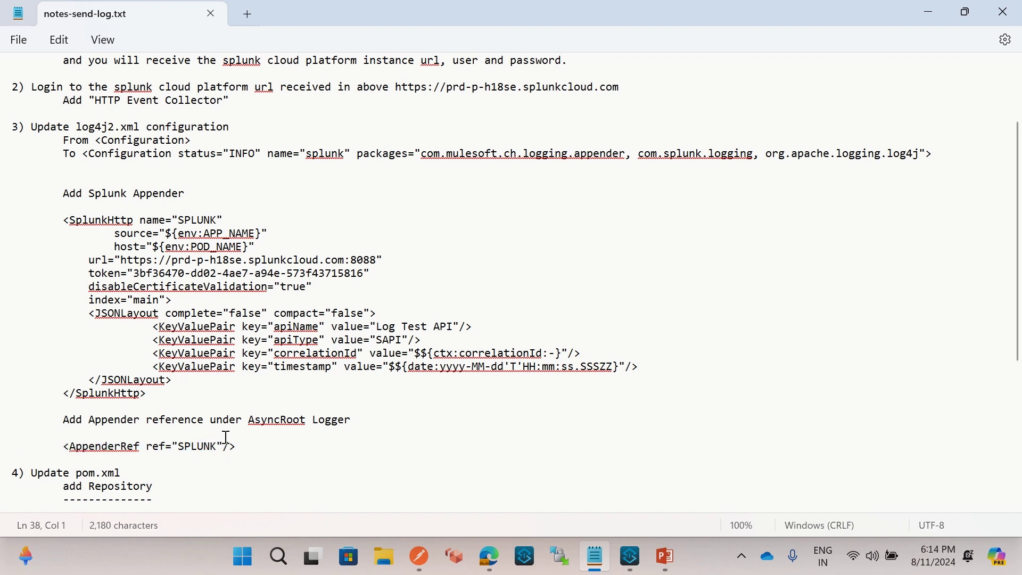
drag(170, 397, 4, 226)
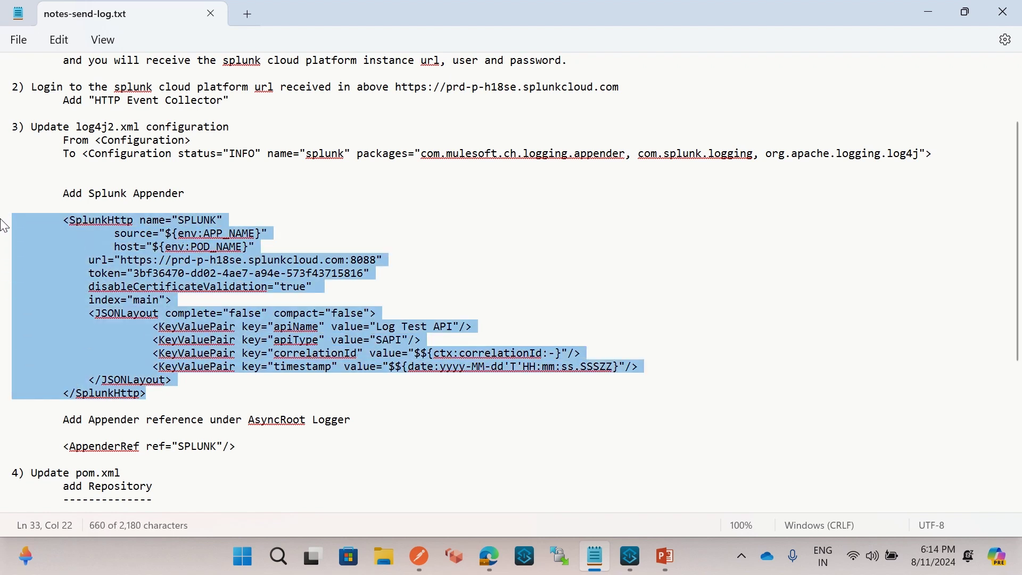
double_click(97, 155)
click(97, 155)
Switch back to Anypoint Studio and check the noted AppenderRef, SplunkHttp and Configuration entries in log4j2.xml
click(643, 560)
scroll(372, 221, up, 1)
click(299, 243)
drag(304, 243, 482, 243)
scroll(485, 222, up, 4)
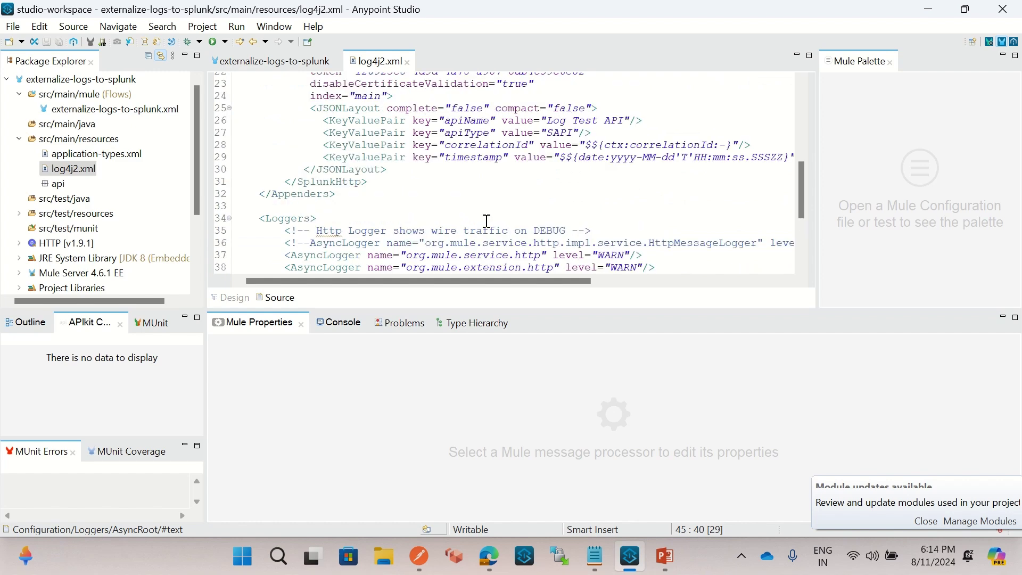
drag(376, 228, 229, 171)
scroll(360, 145, up, 4)
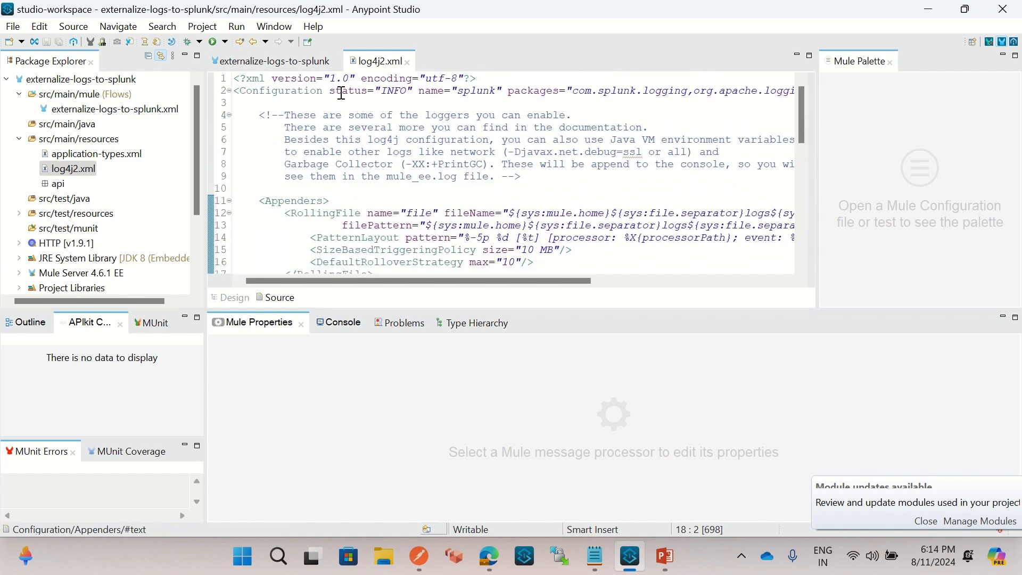
Switch to the Notepad notes and review the Splunk repository and dependency entries listed under "Update pom.xml"
double_click(342, 93)
click(445, 152)
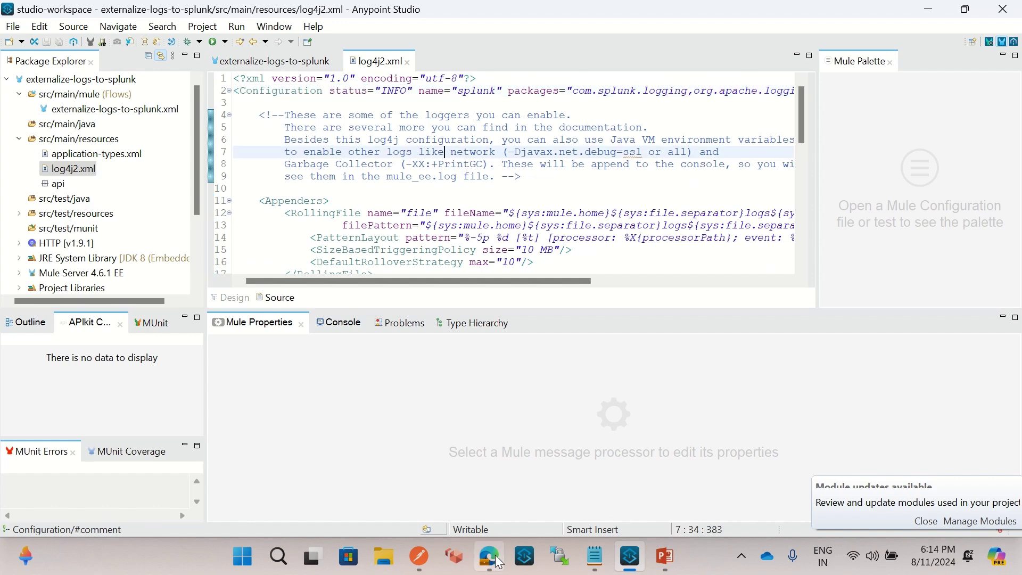
click(595, 556)
scroll(208, 336, down, 7)
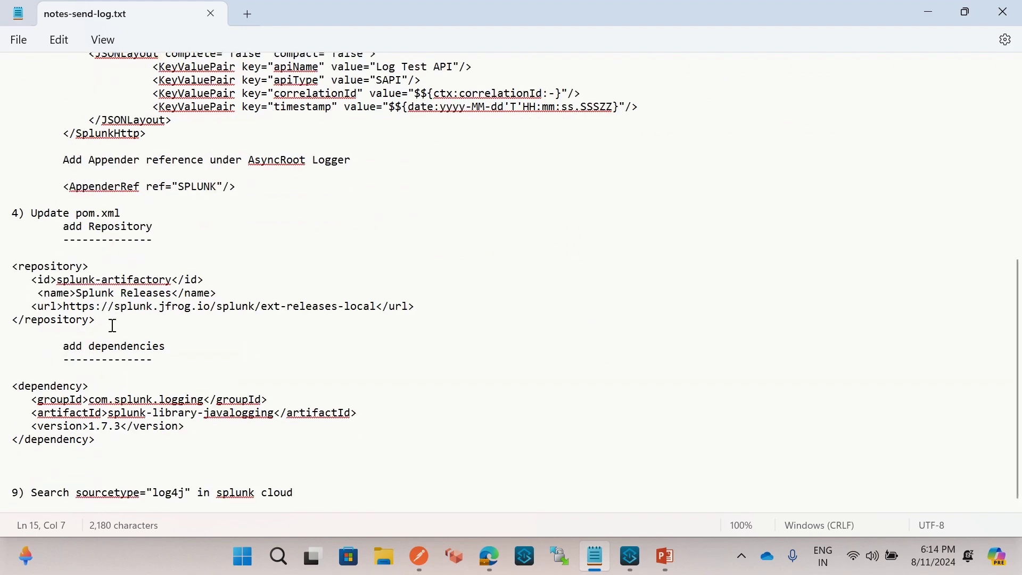
drag(107, 322, 16, 265)
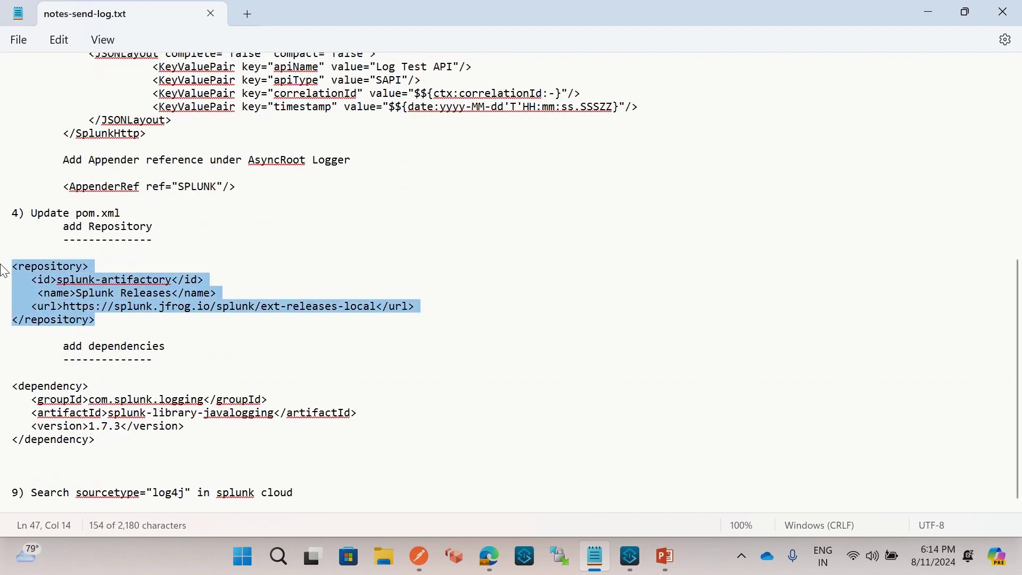
click(144, 259)
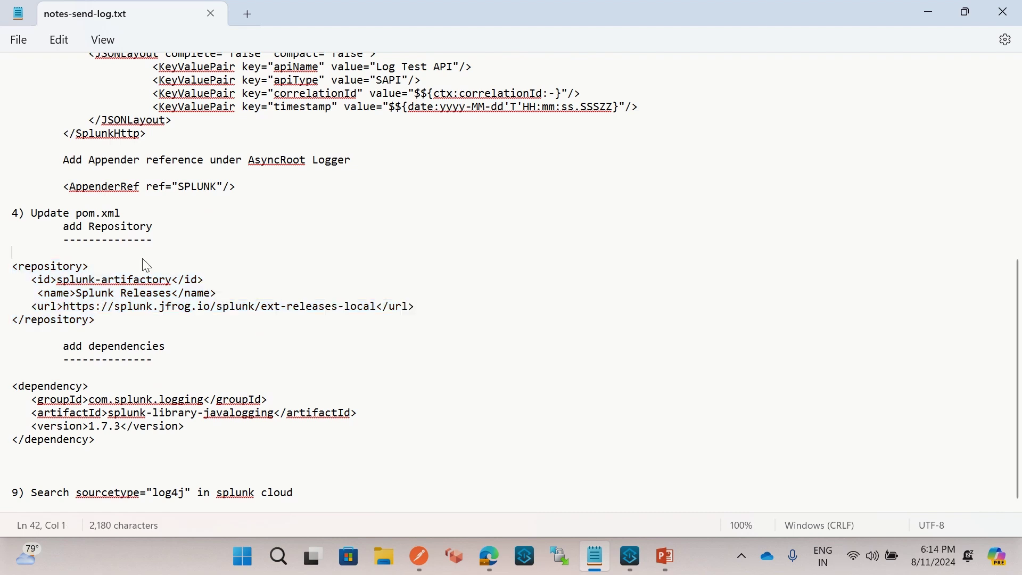
drag(96, 441, 10, 376)
click(236, 441)
Switch to Anypoint Studio and open pom.xml of the externalize-logs-to-splunk project
click(638, 568)
scroll(107, 188, down, 2)
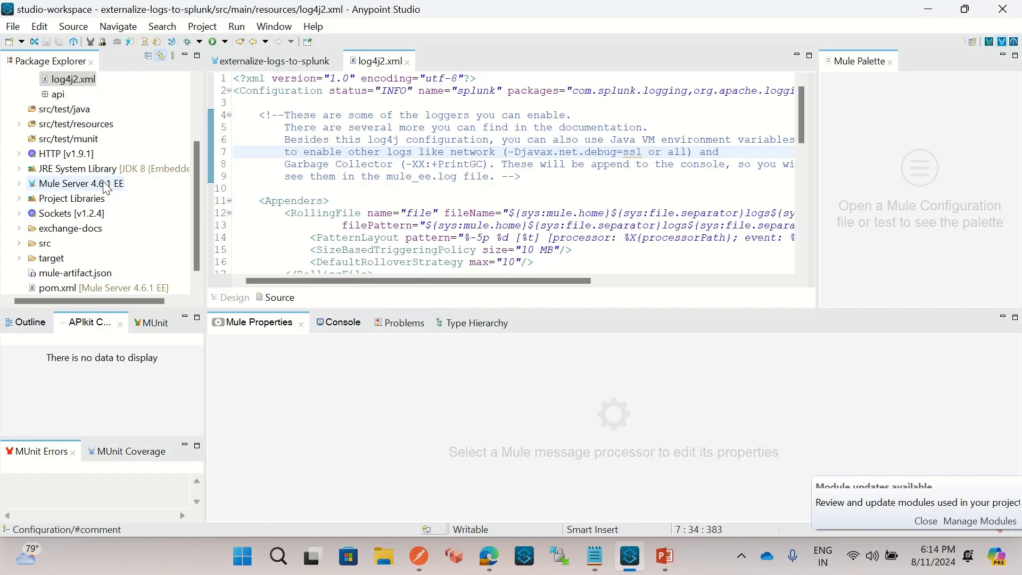
scroll(107, 188, down, 1)
click(70, 273)
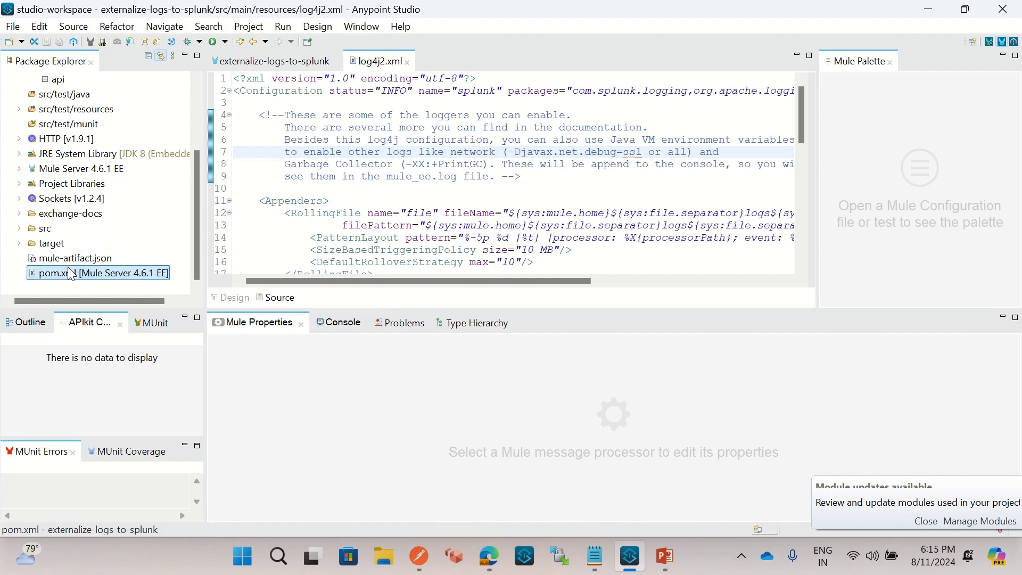
double_click(69, 273)
Examine the splunk-artifactory repository entry and its URL in the repositories section of pom.xml
scroll(435, 168, down, 8)
scroll(435, 168, down, 15)
scroll(413, 184, up, 3)
scroll(412, 186, up, 2)
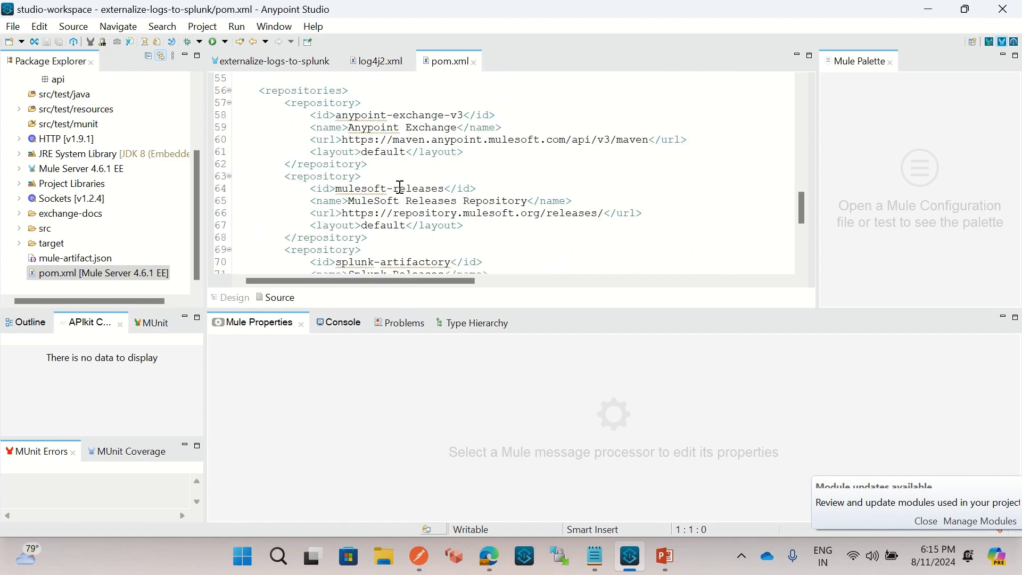
scroll(358, 124, down, 3)
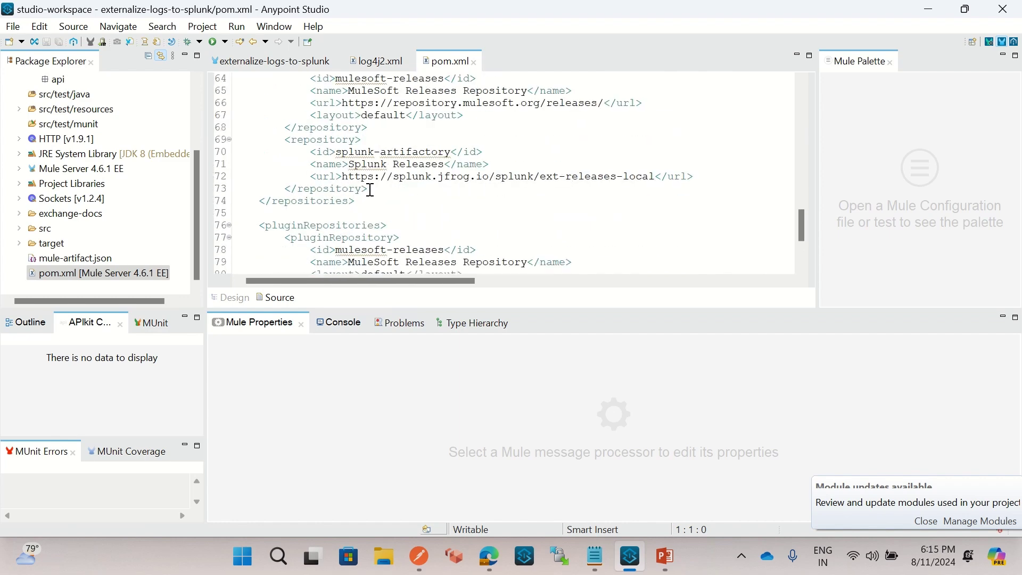
drag(378, 189, 235, 140)
click(452, 179)
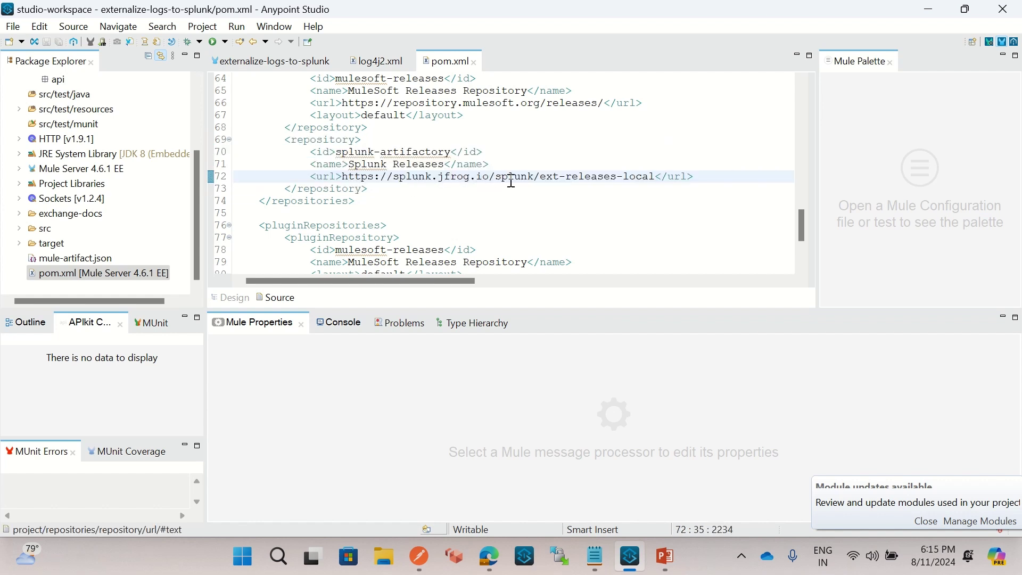
drag(343, 177, 655, 179)
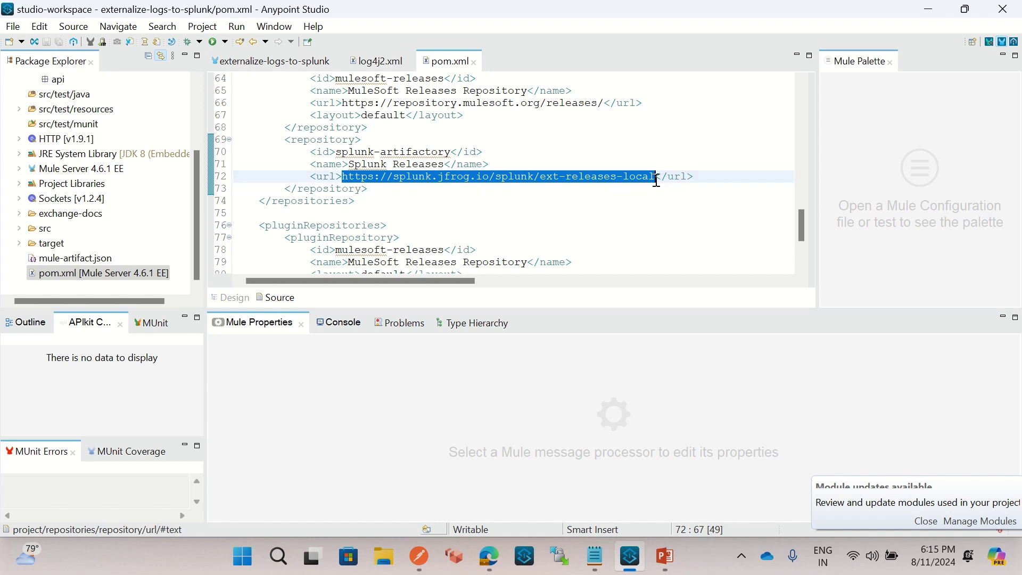
click(400, 195)
Check the splunk-library-javalogging dependency entry in the dependencies section of pom.xml
scroll(416, 199, up, 6)
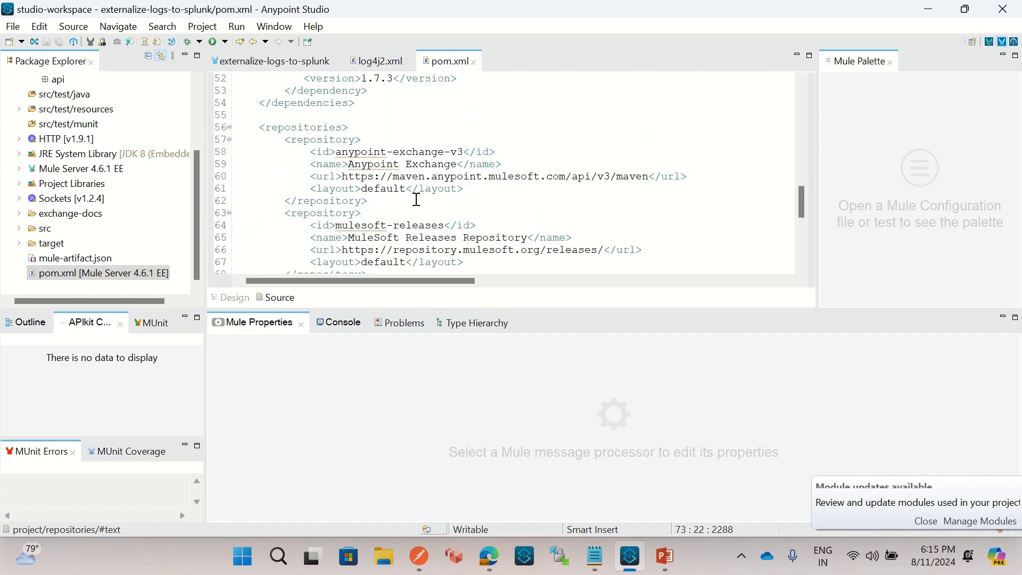
drag(378, 167, 189, 118)
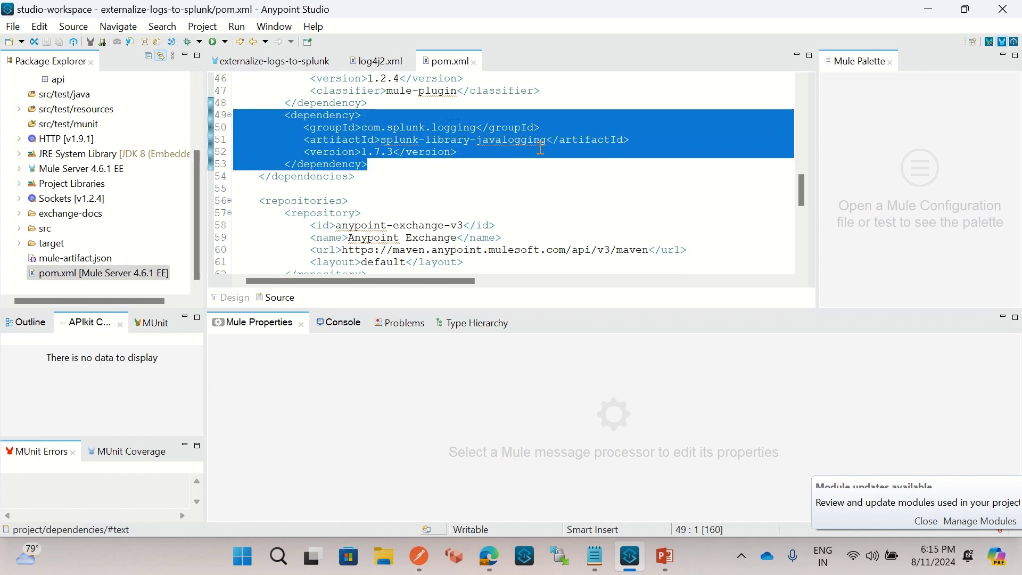
click(393, 153)
mouse_move(378, 163)
mouse_down()
mouse_move(377, 130)
mouse_move(382, 164)
mouse_up()
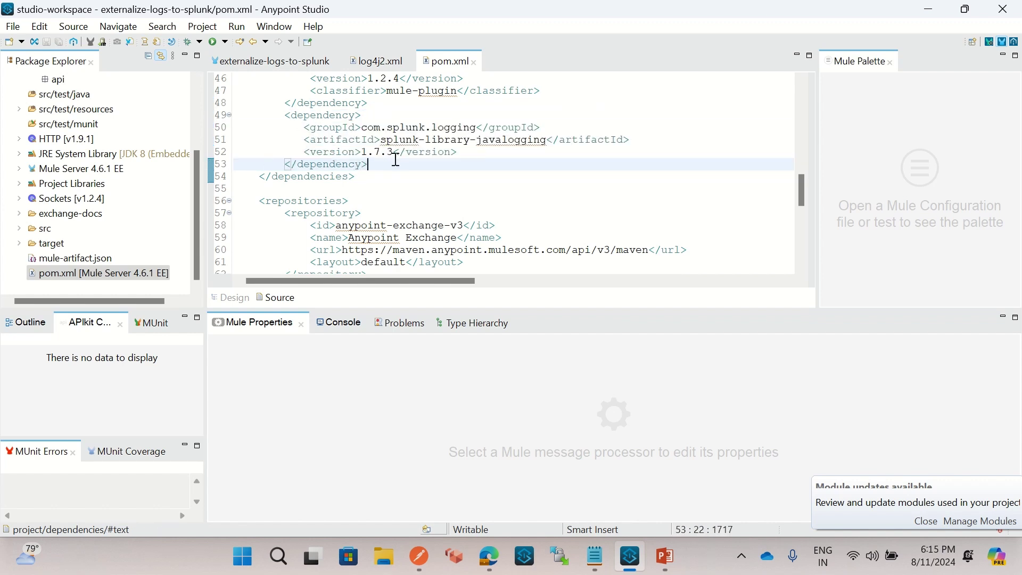
Return to log4j2.xml and recheck the Configuration element, the SplunkHttp appender and the SPLUNK AppenderRef under AsyncRoot
click(374, 60)
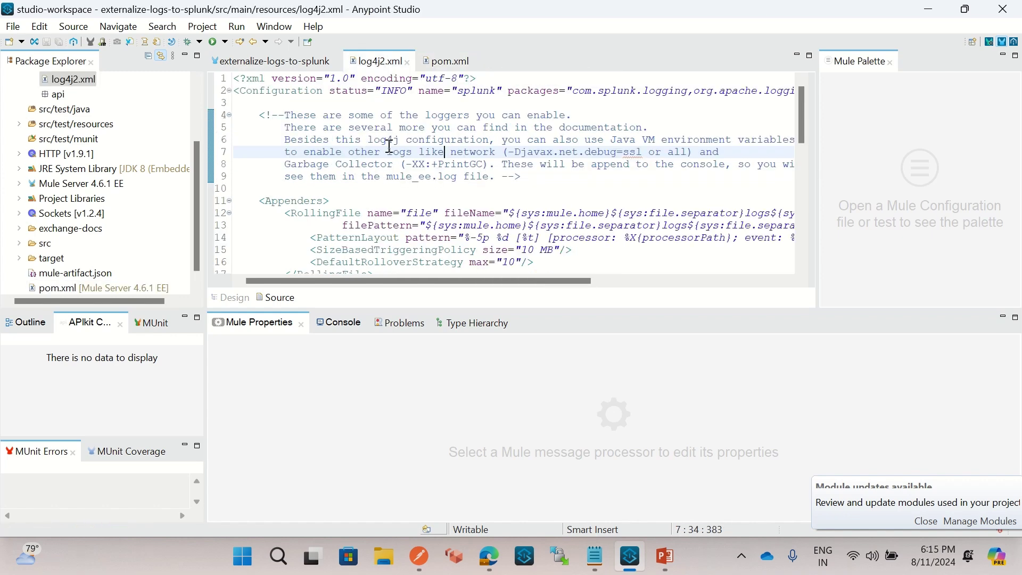
drag(330, 93, 330, 104)
scroll(373, 151, down, 2)
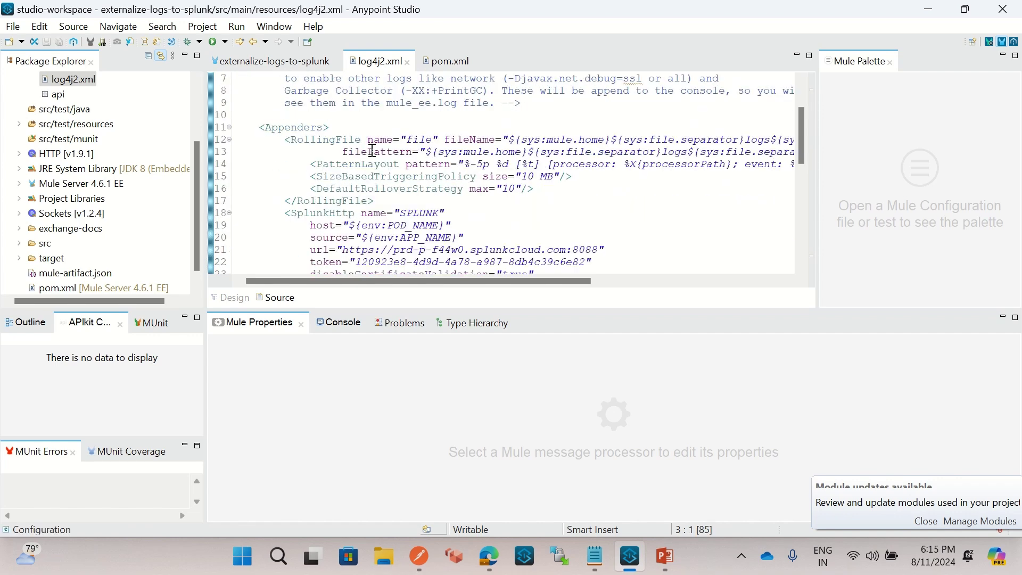
scroll(373, 150, down, 1)
drag(274, 177, 384, 218)
scroll(391, 217, down, 5)
drag(294, 203, 303, 214)
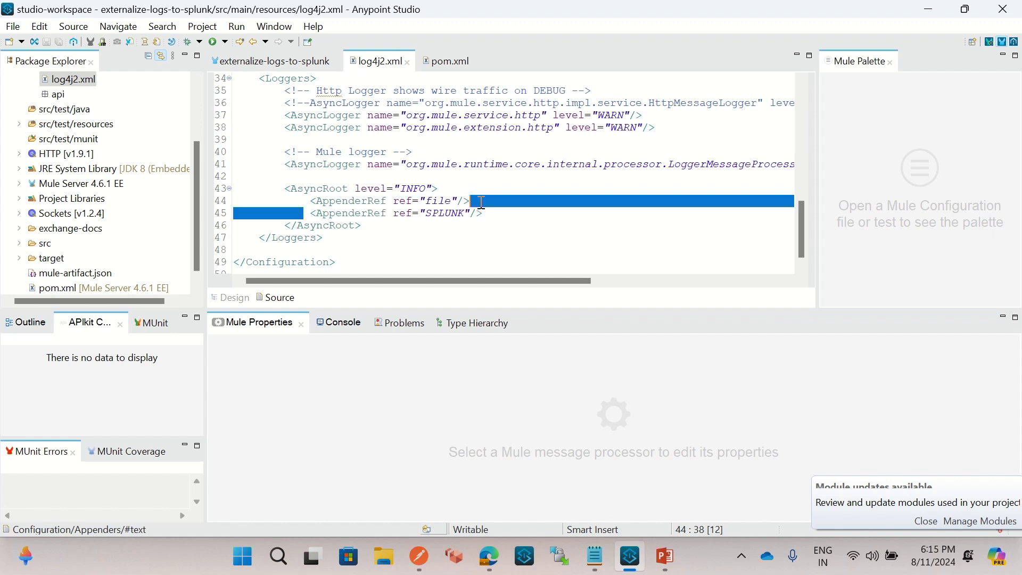
click(524, 227)
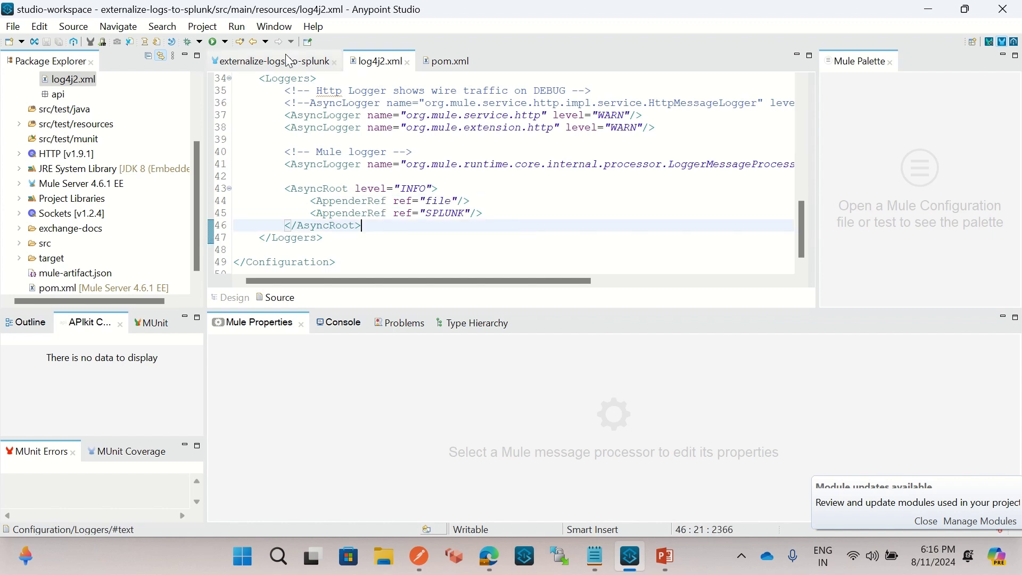
Export the externalize-logs-to-splunk project as a Mule deployable archive to C:\exports, including sources, modules and dependencies, and replace the existing JAR
scroll(160, 114, up, 2)
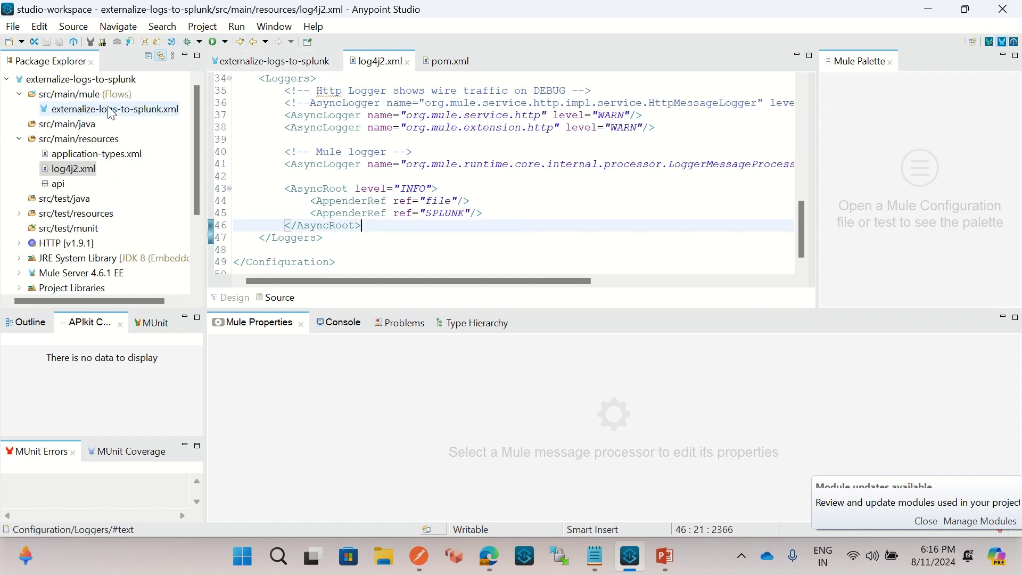
click(94, 82)
click(274, 61)
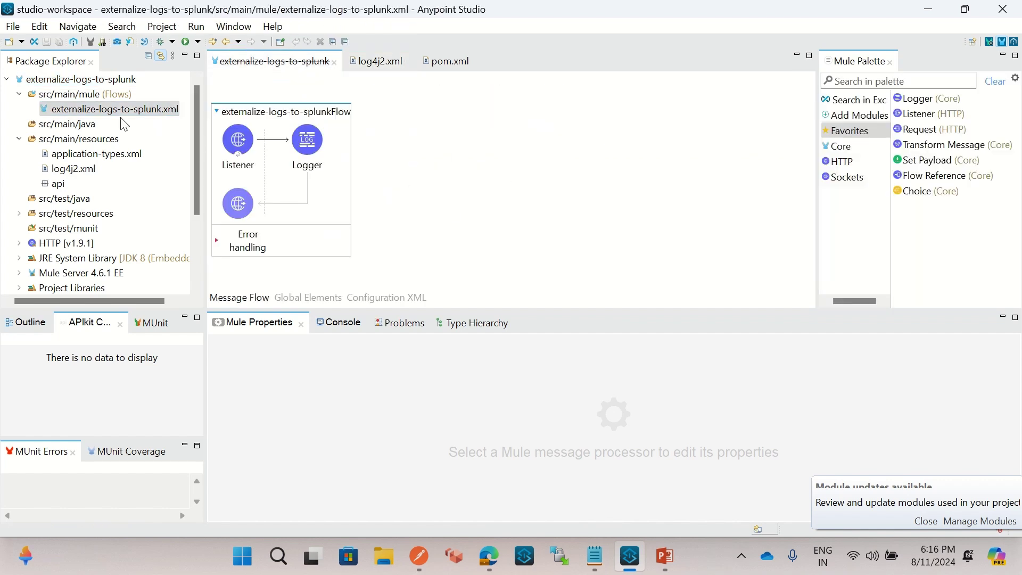
click(99, 79)
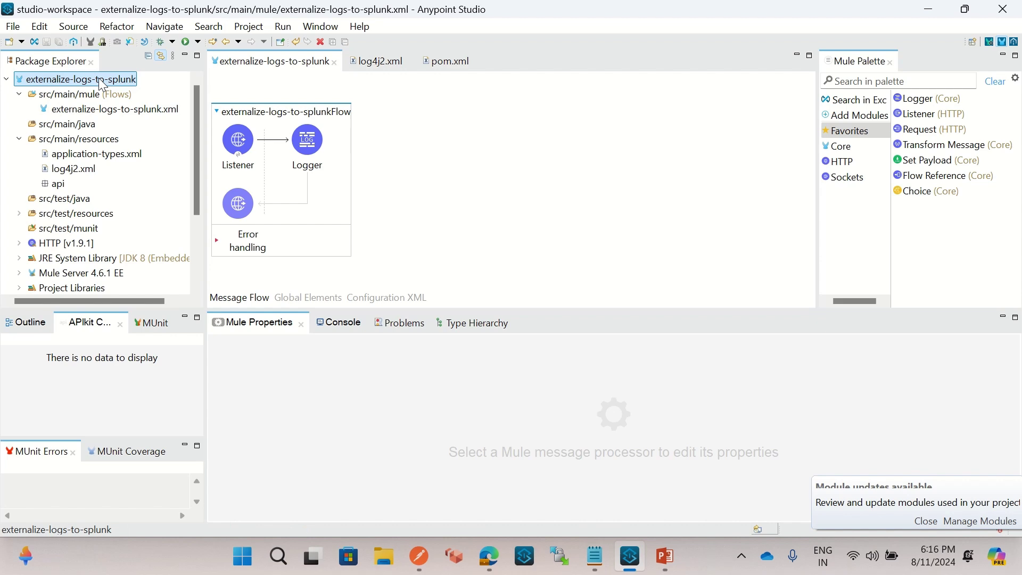
right_click(98, 79)
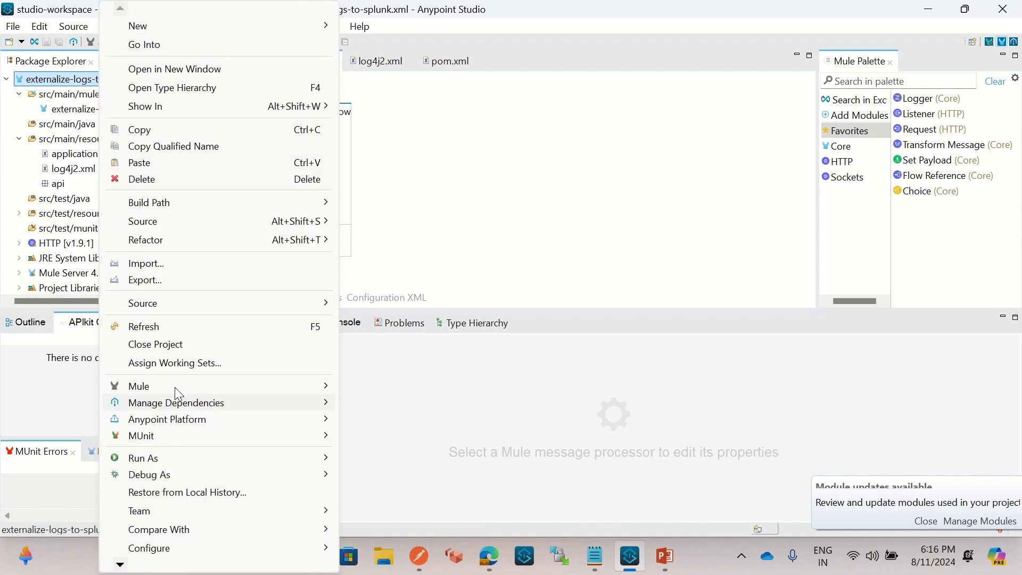
click(151, 281)
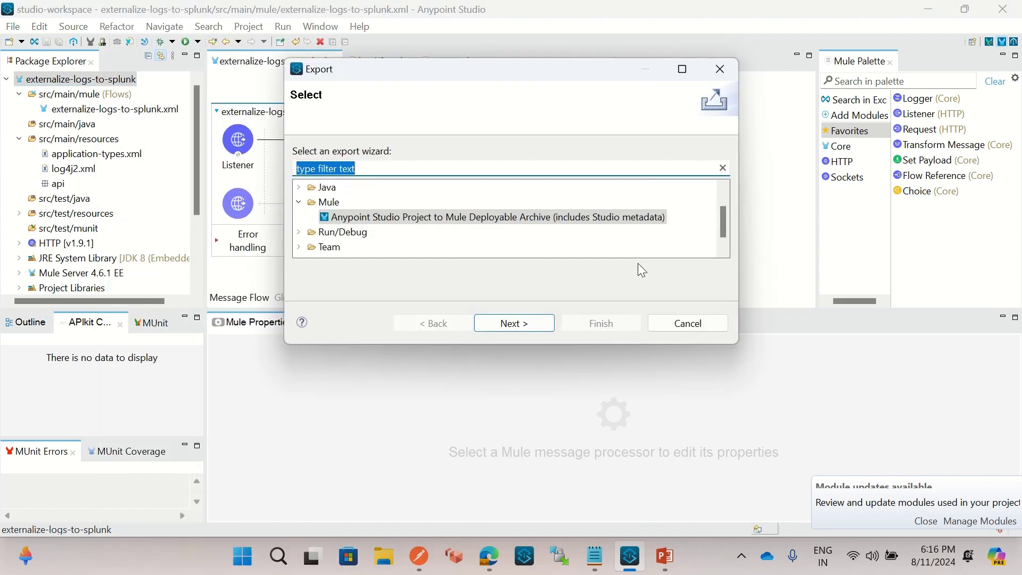
click(530, 320)
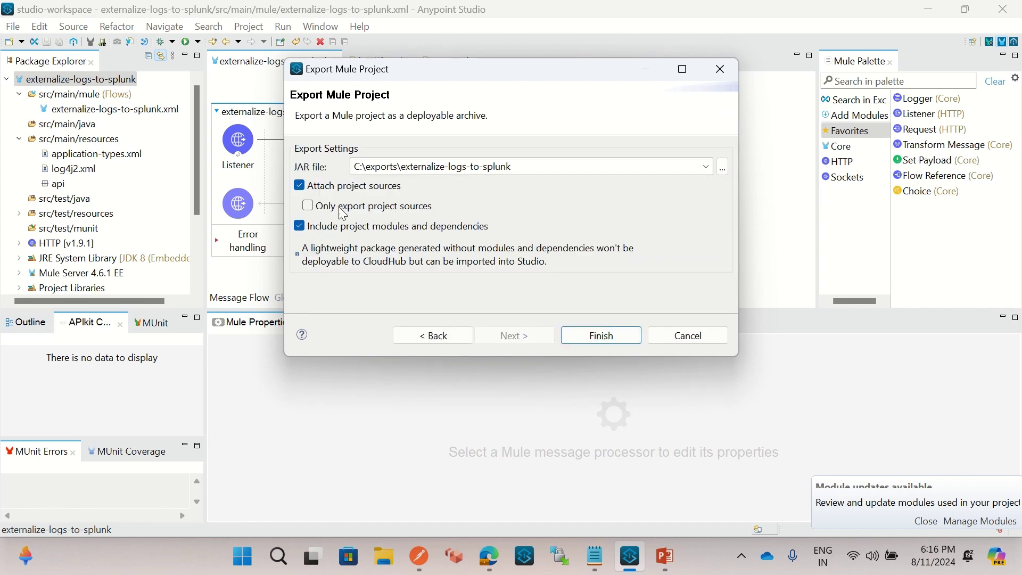
click(620, 333)
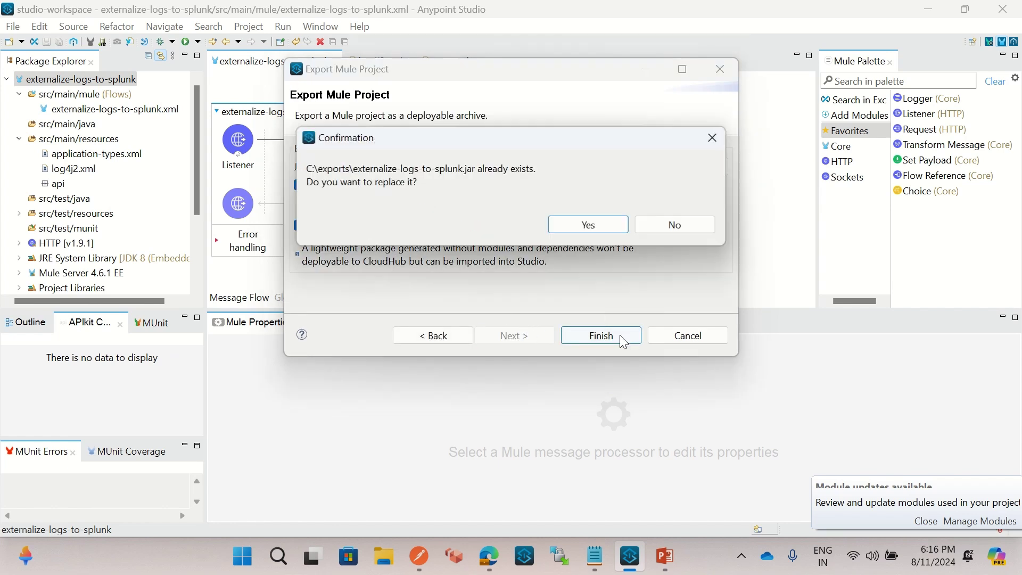
click(589, 224)
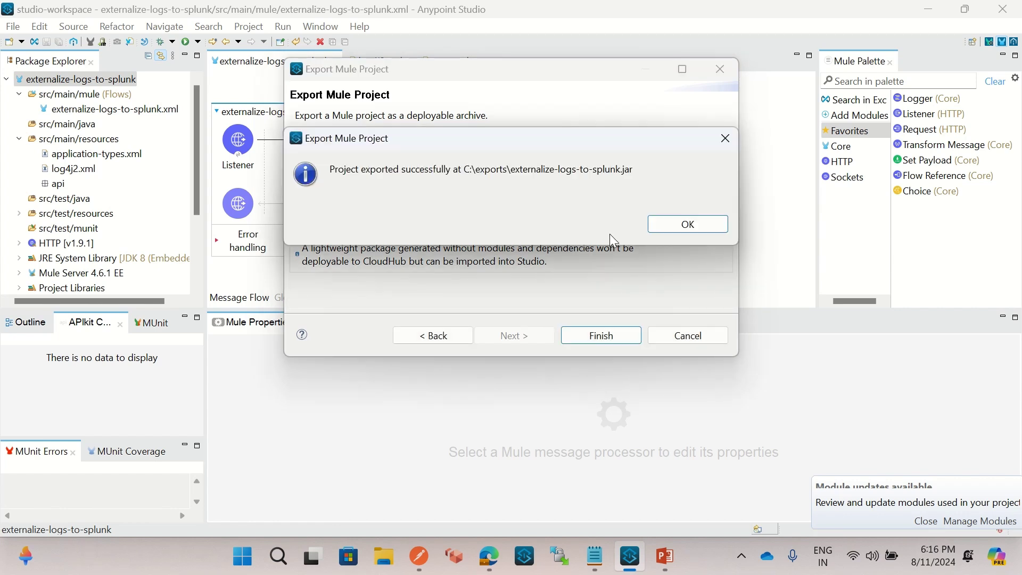
click(688, 223)
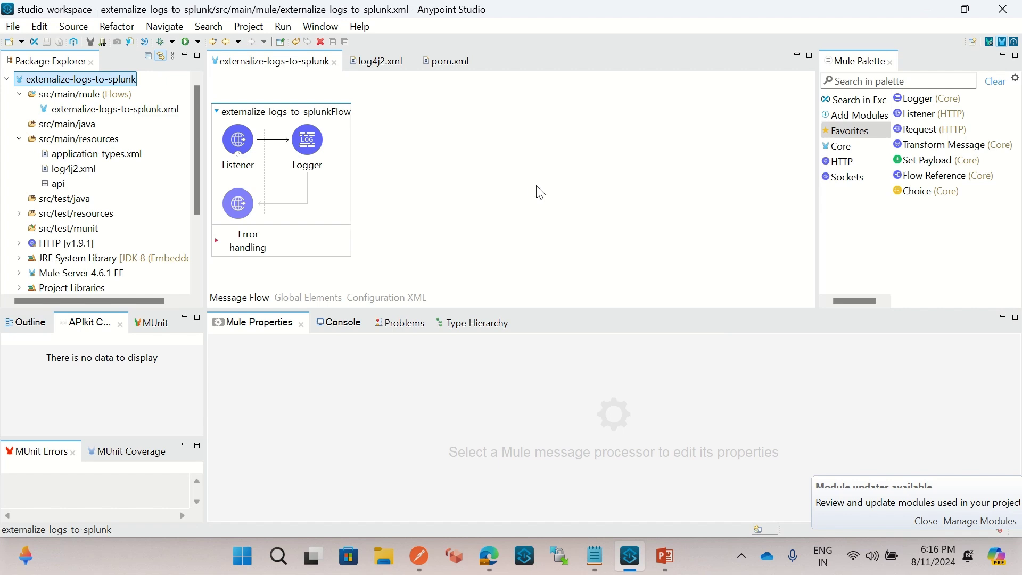
Switch to Anypoint Runtime Manager in Edge and start a new application deployment in the STAGE environment
click(498, 560)
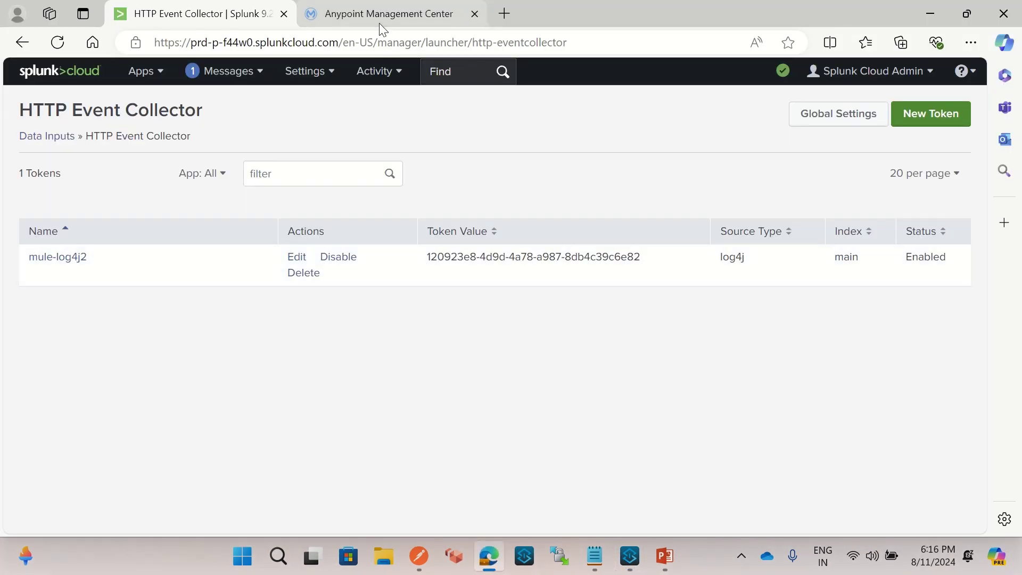
click(379, 22)
click(61, 194)
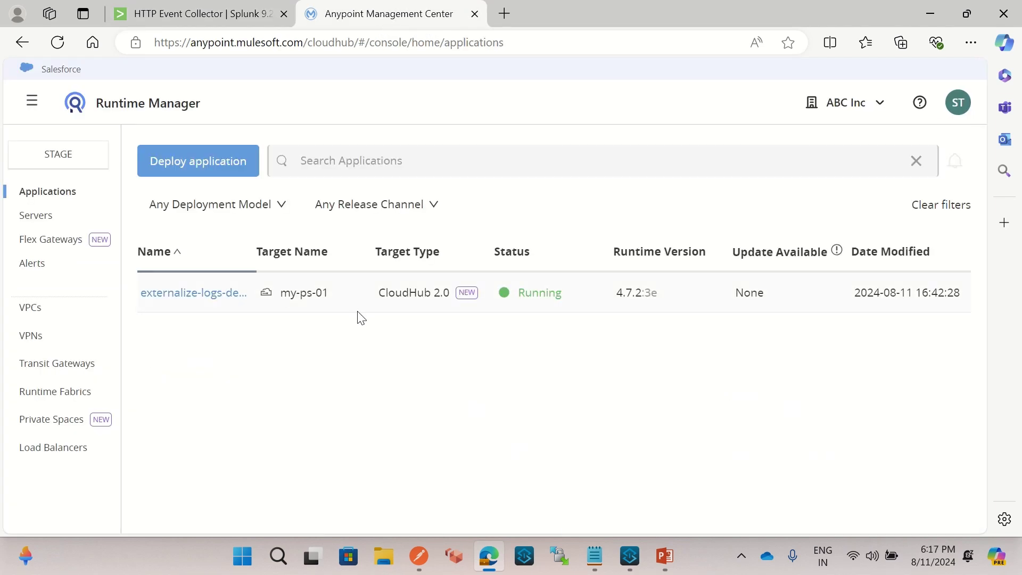
click(195, 165)
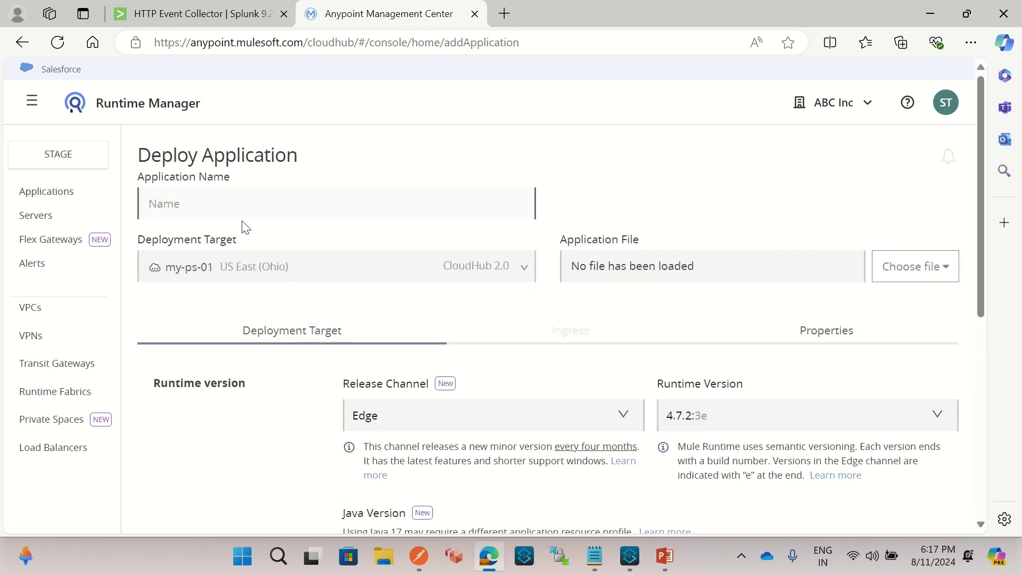
Upload externalize-logs-to-splunk.jar from C:\exports as the application file
click(919, 269)
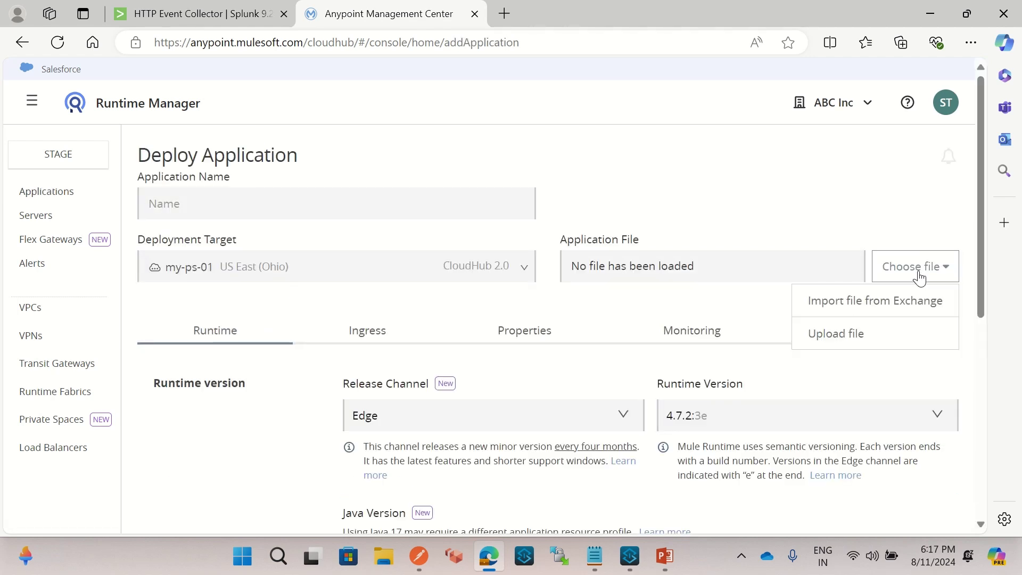
click(831, 340)
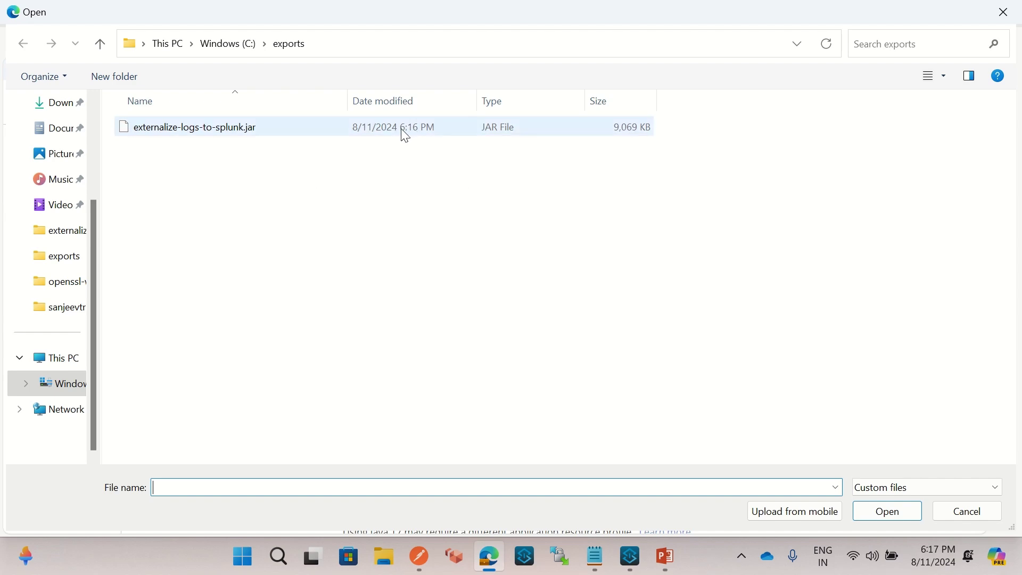
click(200, 133)
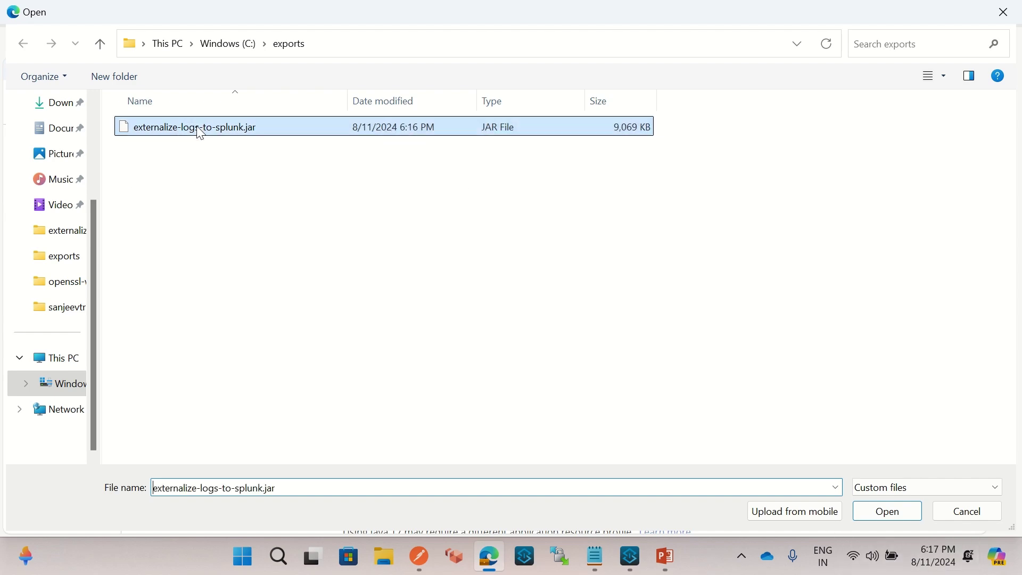
double_click(200, 133)
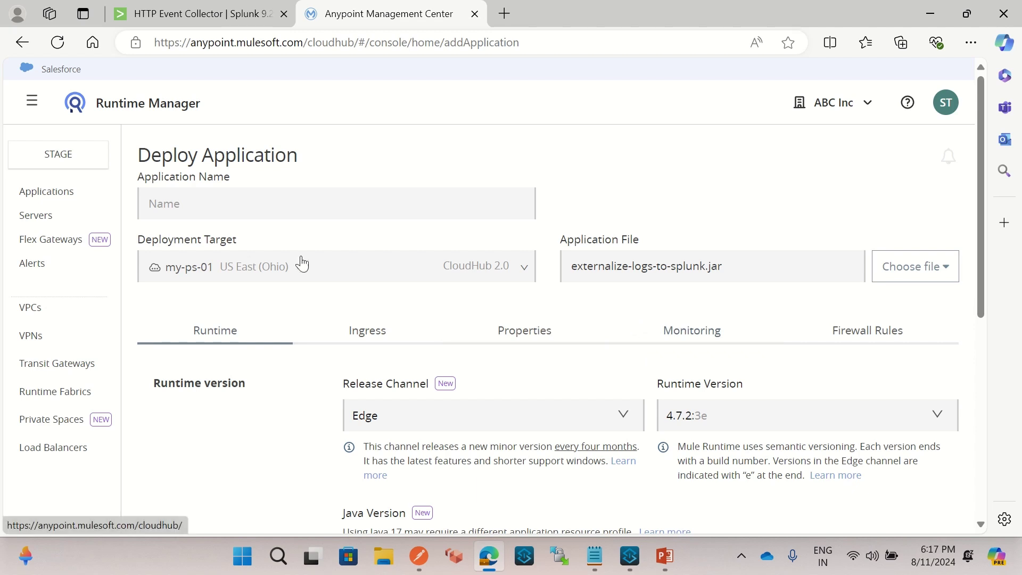
Name the application externalize-logs-to-splunk and deploy it to my-ps-01 with the default runtime, replica and deployment model settings
click(233, 204)
text(exter)
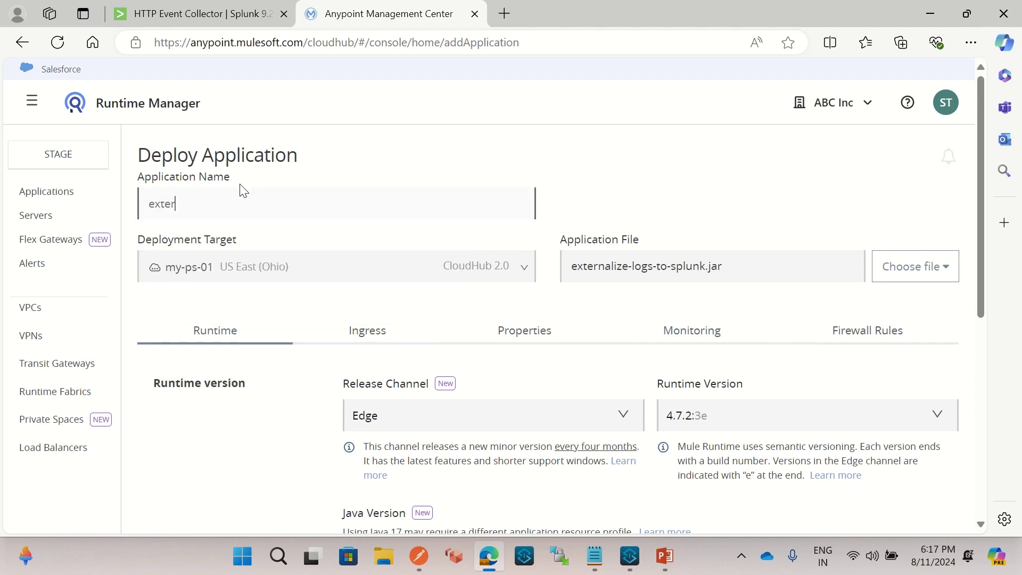
text(nalize-log)
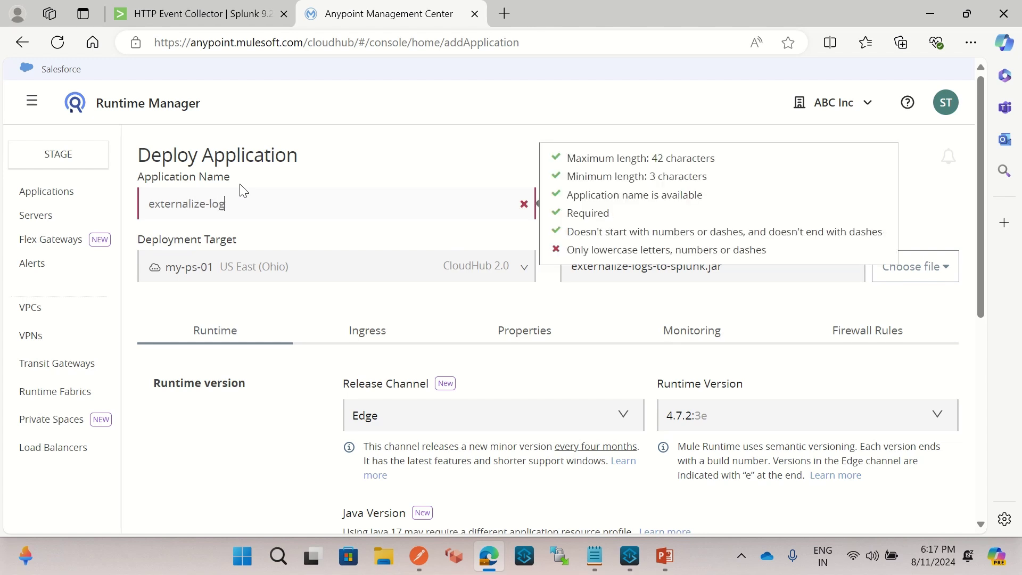
text(s-to-splunk)
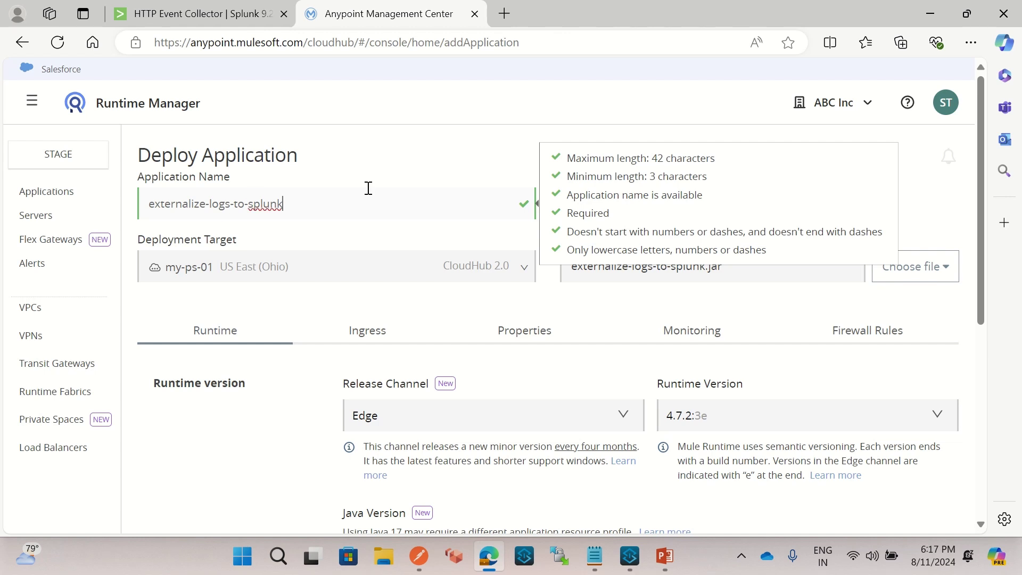
click(368, 235)
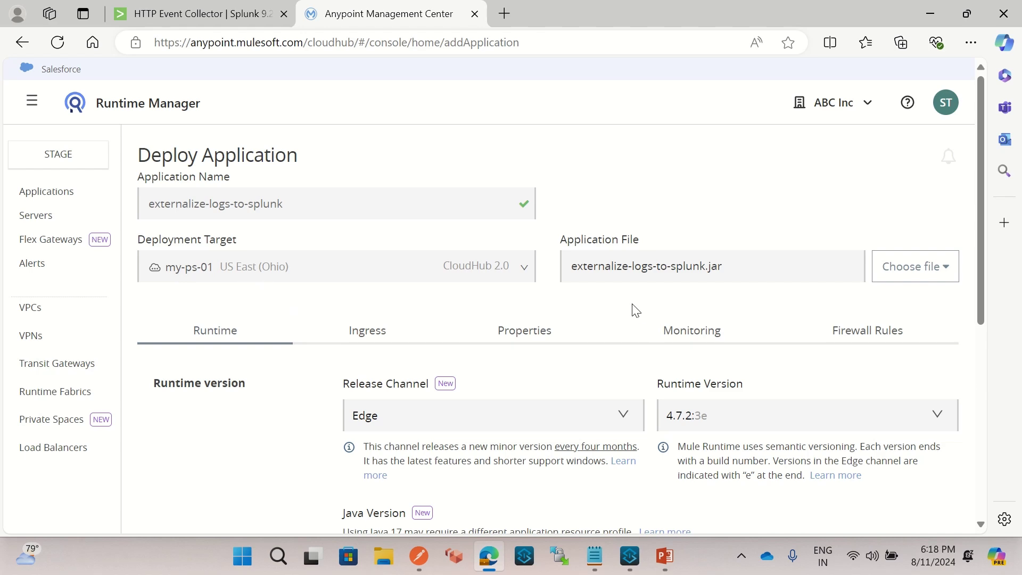
scroll(612, 310, down, 7)
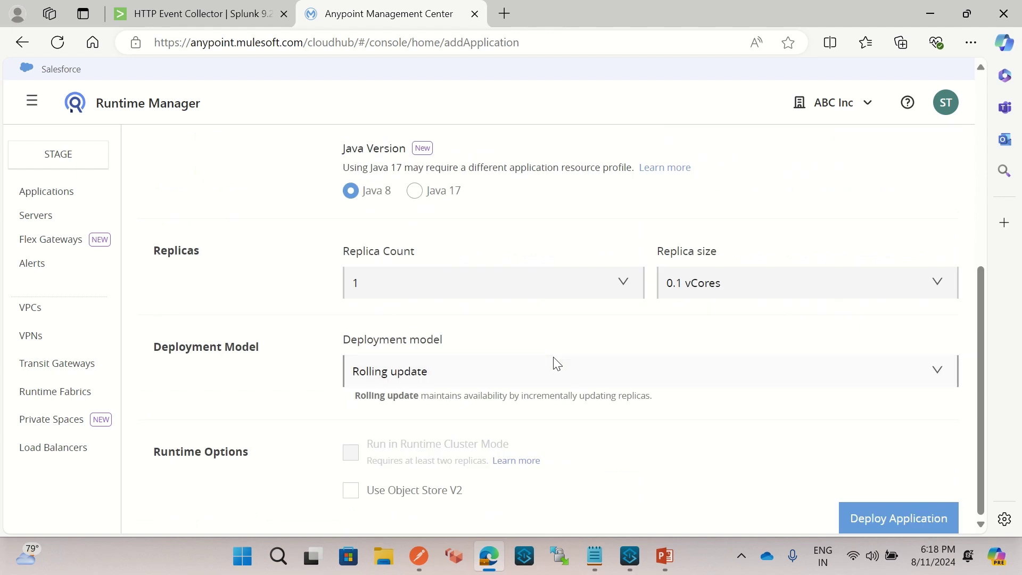
click(878, 519)
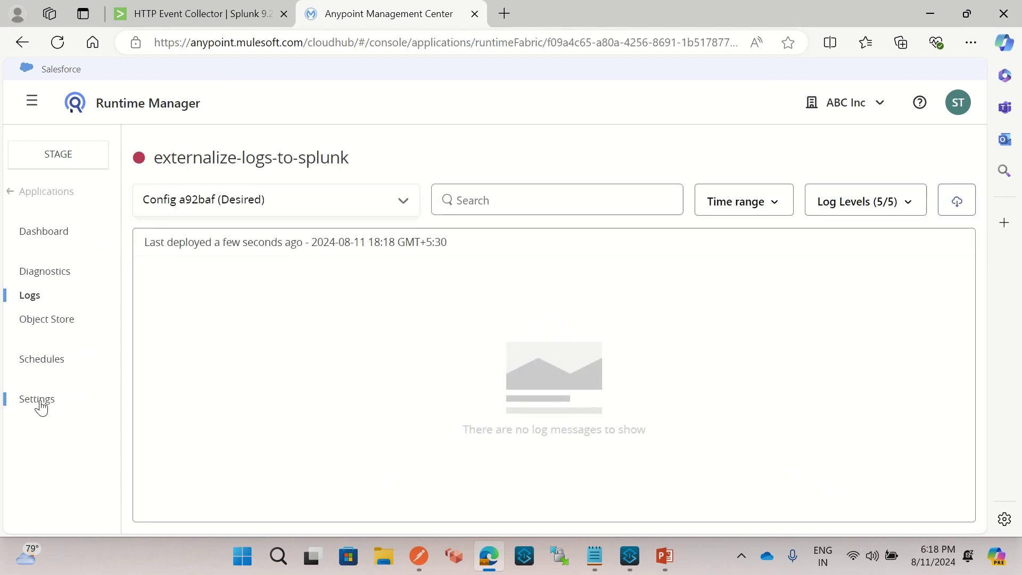
Open the deployed application's settings and copy its public endpoint URL
click(37, 400)
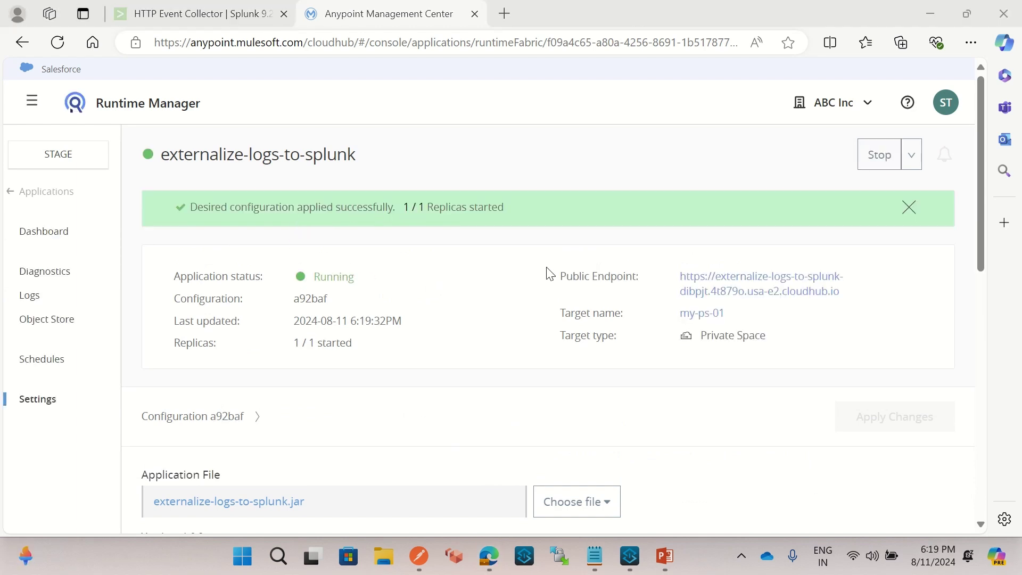
click(845, 296)
drag(846, 296, 678, 280)
key(ctrl+c)
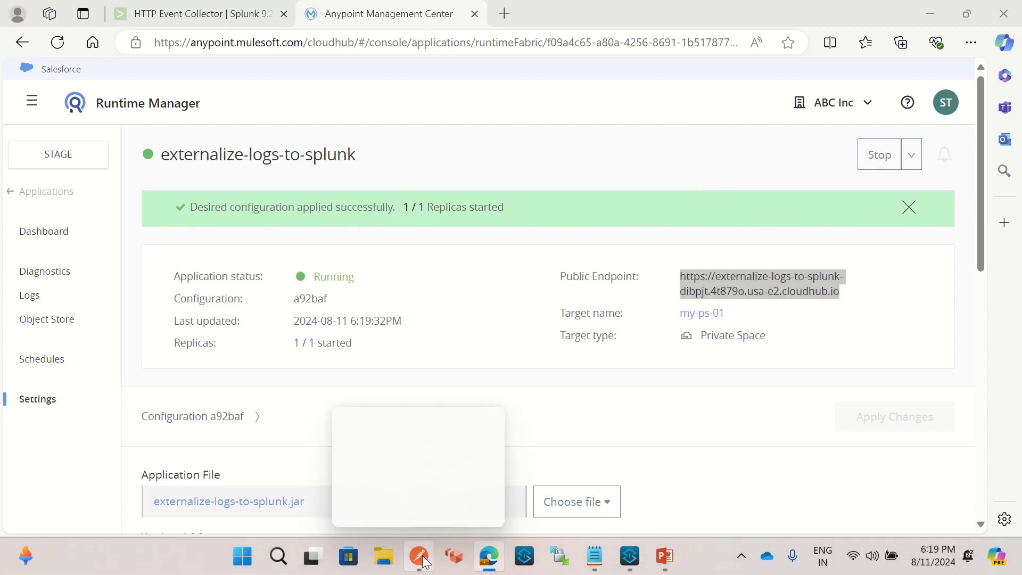
Switch to Postman and replace the base URL of the get log cloud 2 request with the copied endpoint, keeping the /logs path
click(424, 554)
click(470, 135)
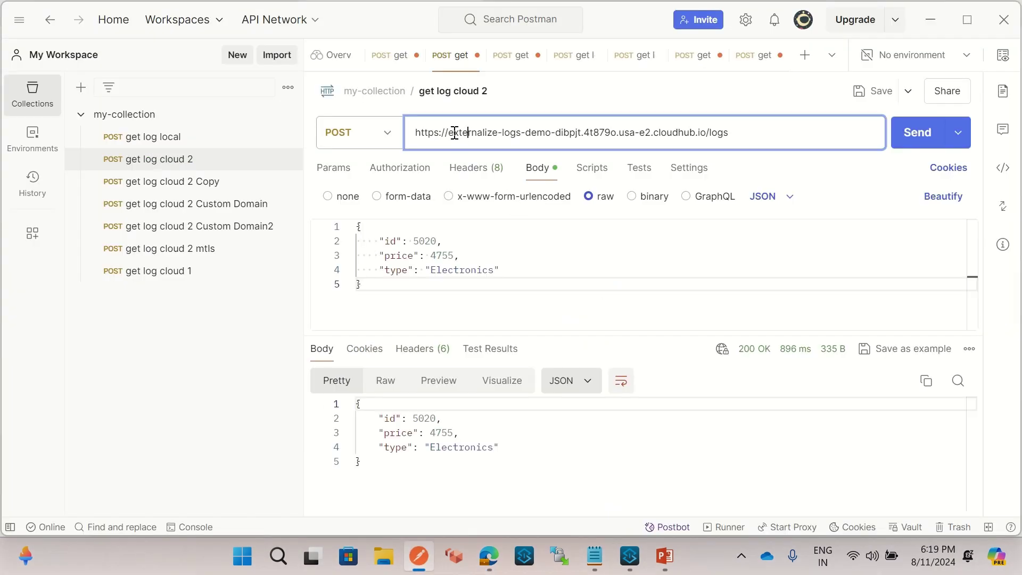
drag(451, 134, 707, 136)
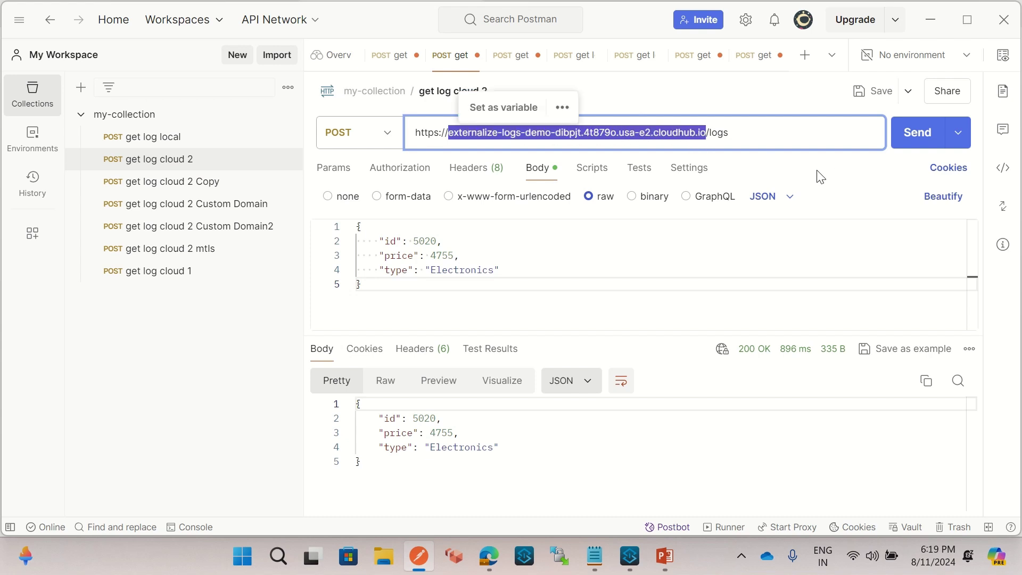
key(ctrl+v)
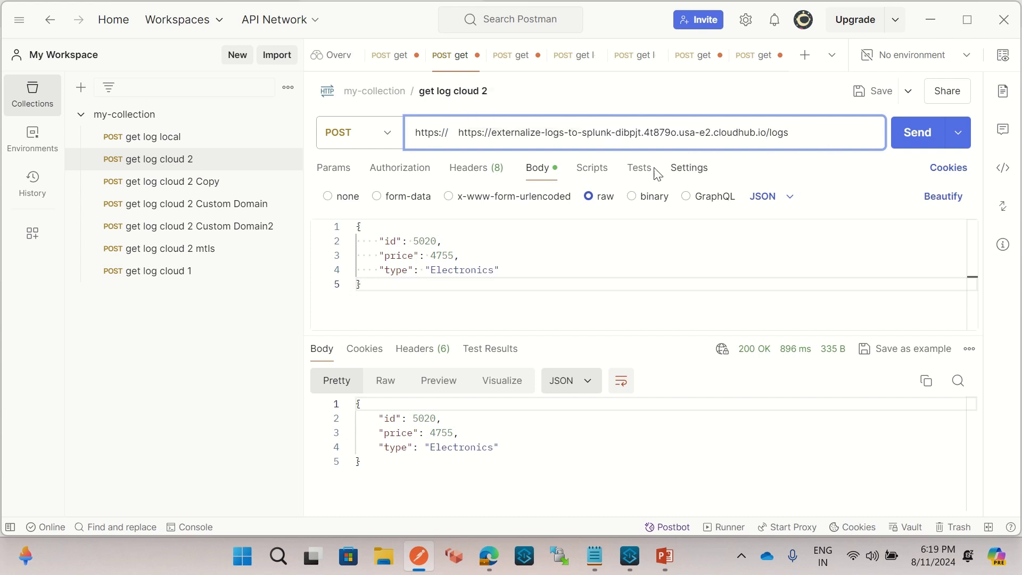
drag(460, 132, 411, 128)
key(BackSpace)
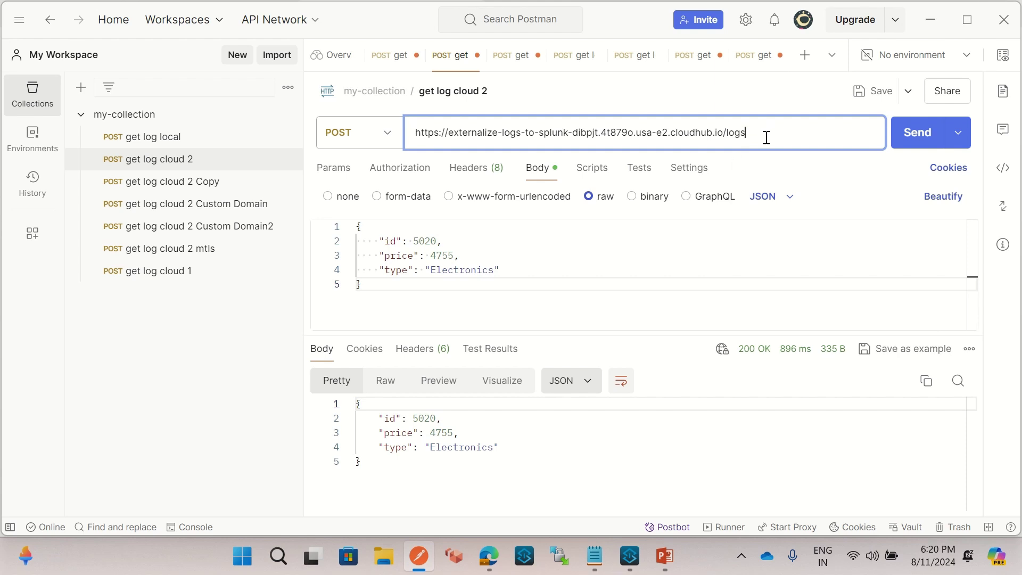
Review the JSON request body and send the POST request to the /logs endpoint
drag(386, 290, 334, 233)
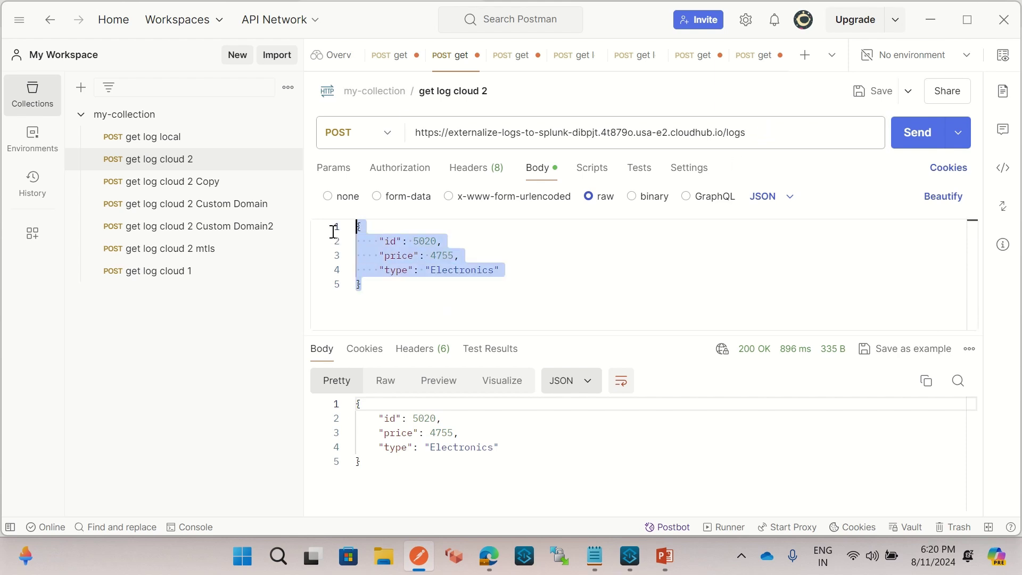
click(917, 195)
click(929, 136)
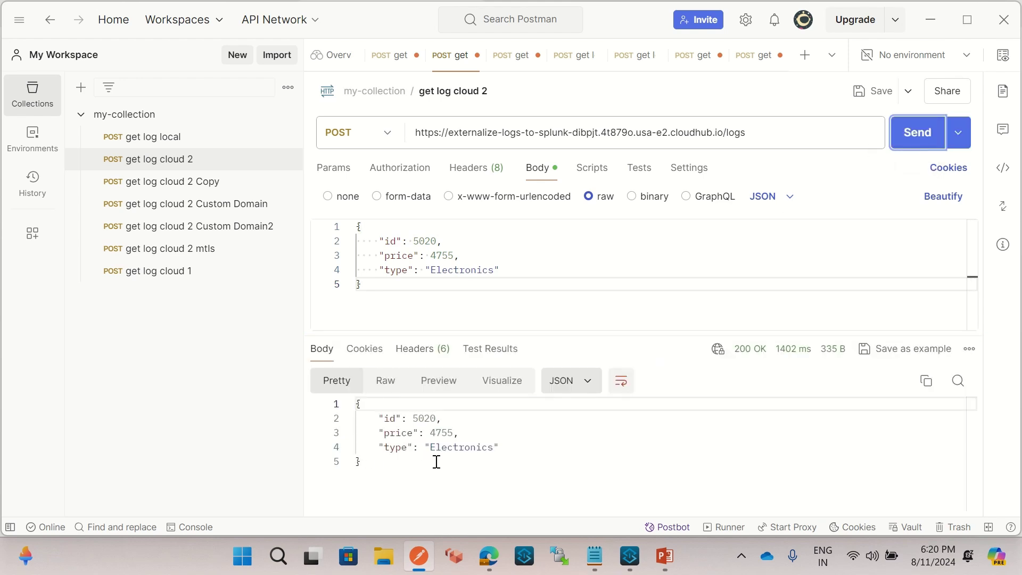
Return to Runtime Manager in Edge and examine the application's logs for the LoggerMessageProcessor entry with the posted payload
click(489, 559)
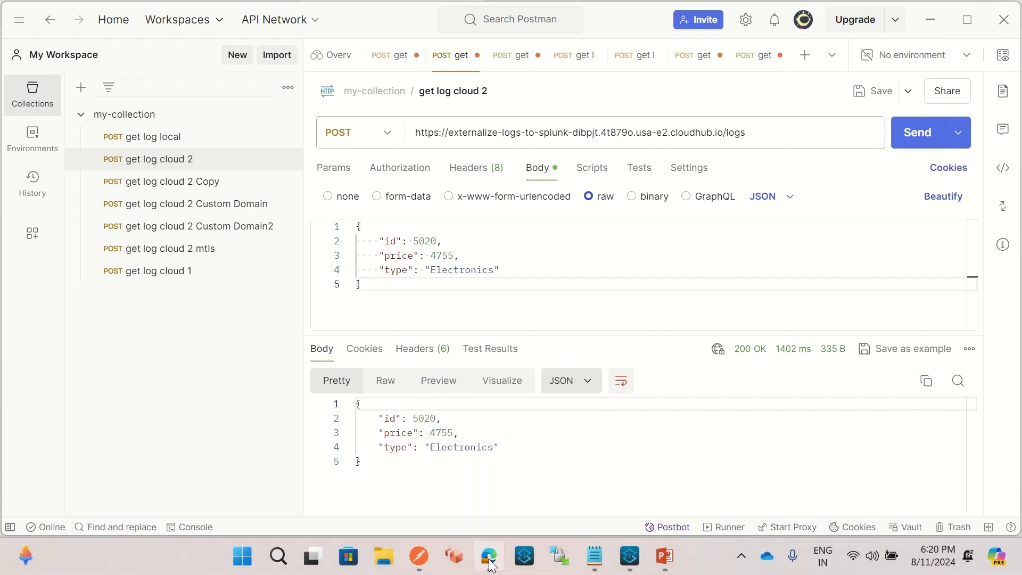
click(490, 563)
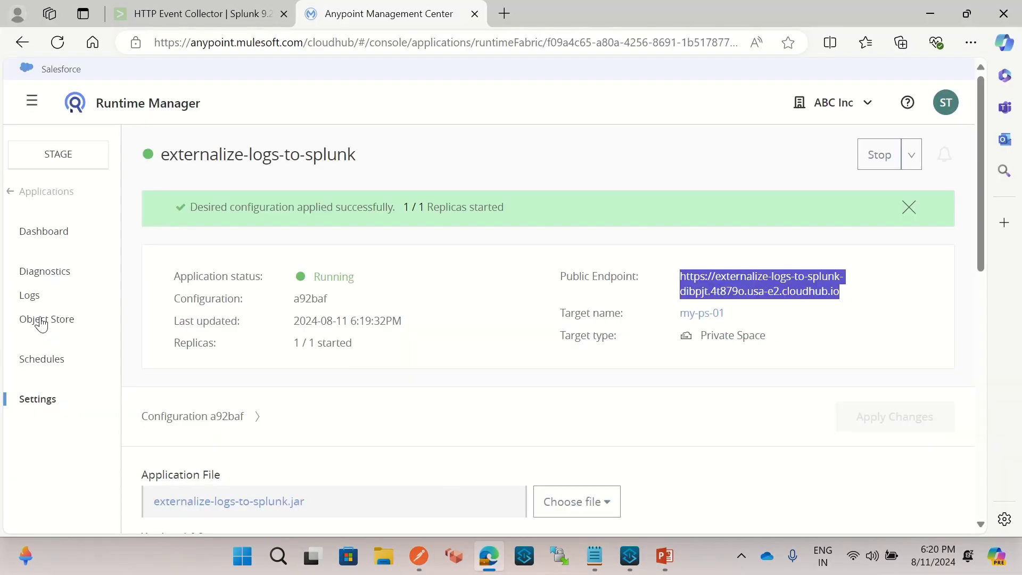
click(29, 296)
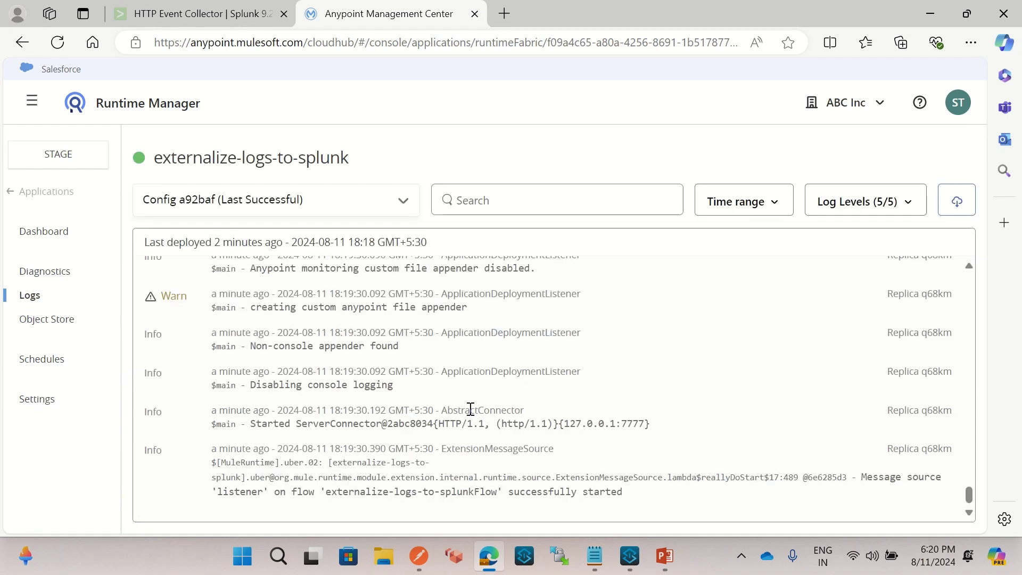
scroll(494, 402, up, 5)
scroll(486, 397, down, 6)
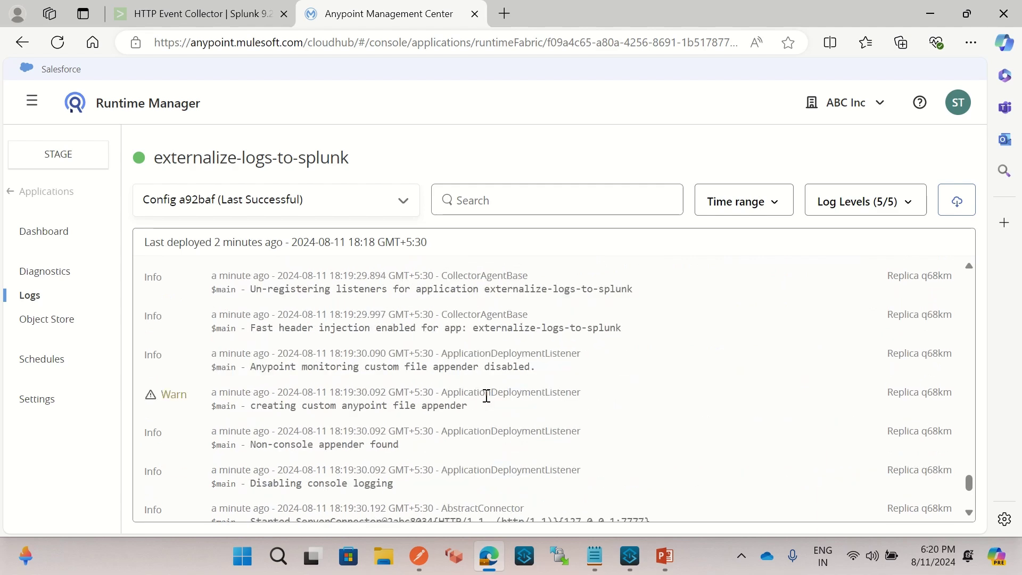
drag(235, 502, 637, 450)
click(737, 438)
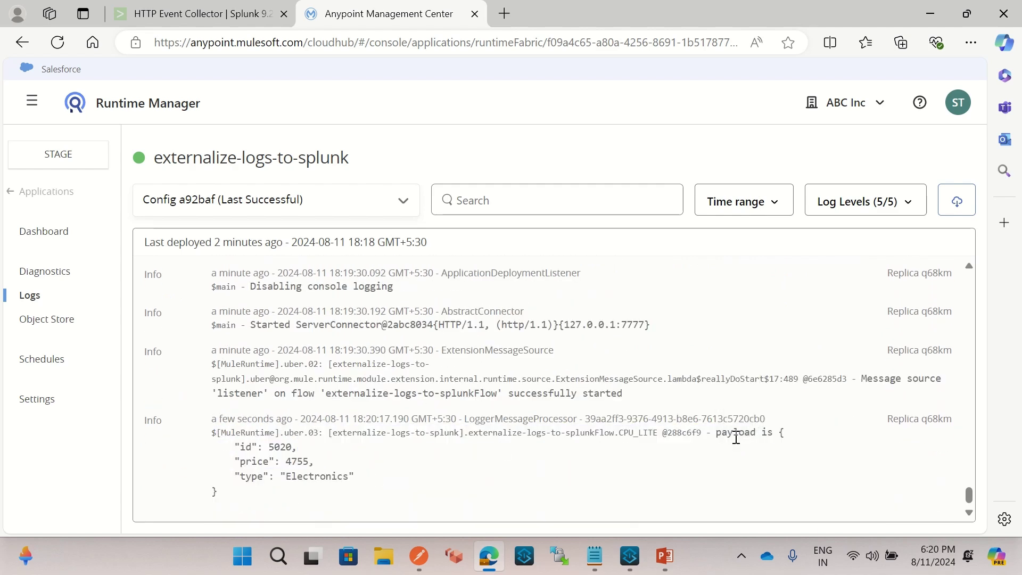
drag(720, 435, 354, 476)
click(432, 465)
Switch to the Splunk Cloud browser tab and open the Search & Reporting app from the home page
click(197, 13)
click(61, 74)
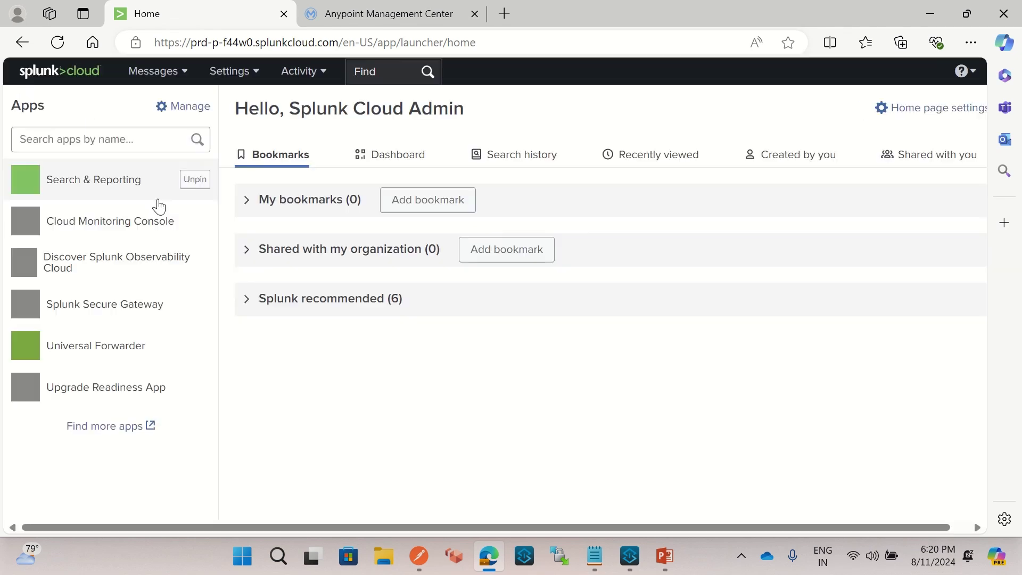
click(95, 189)
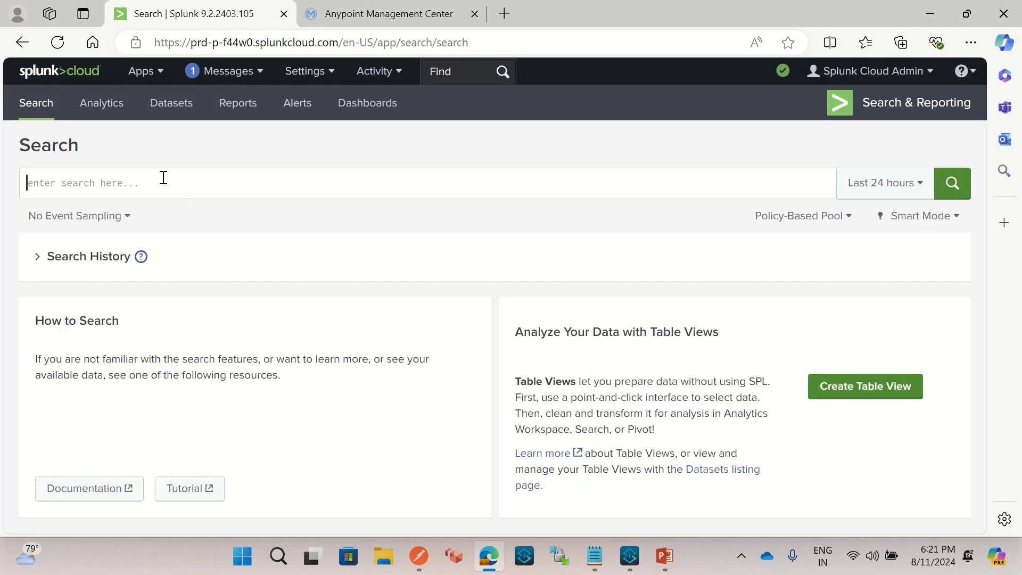
Search Splunk for sourcetype="log4j" events from the last 15 minutes
click(163, 177)
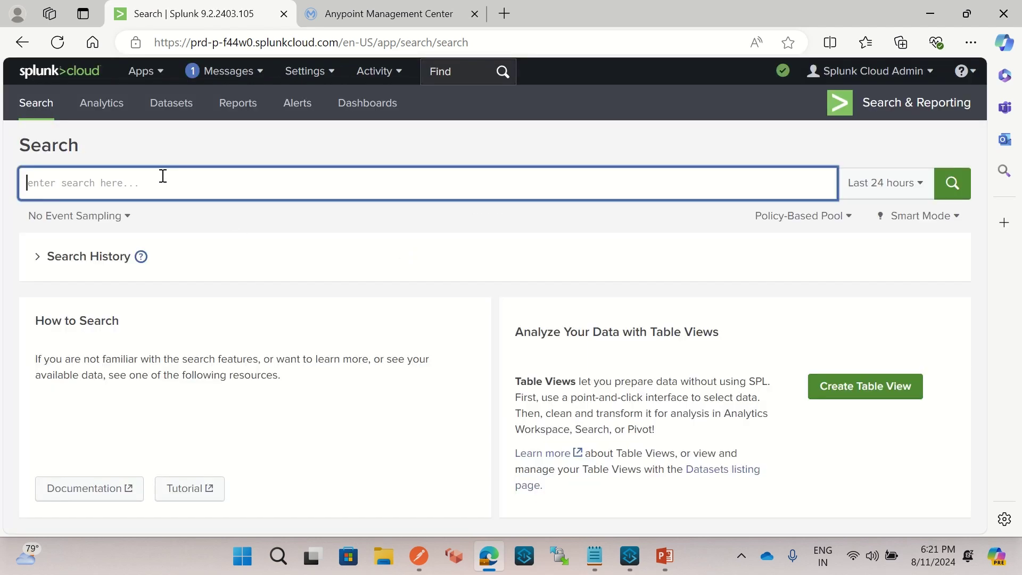
text(sour)
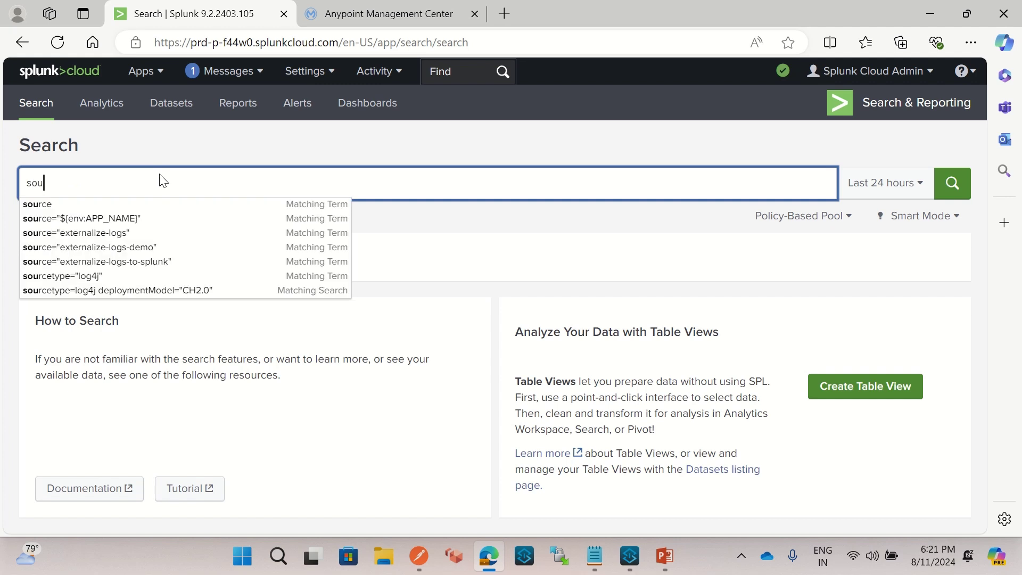
click(90, 278)
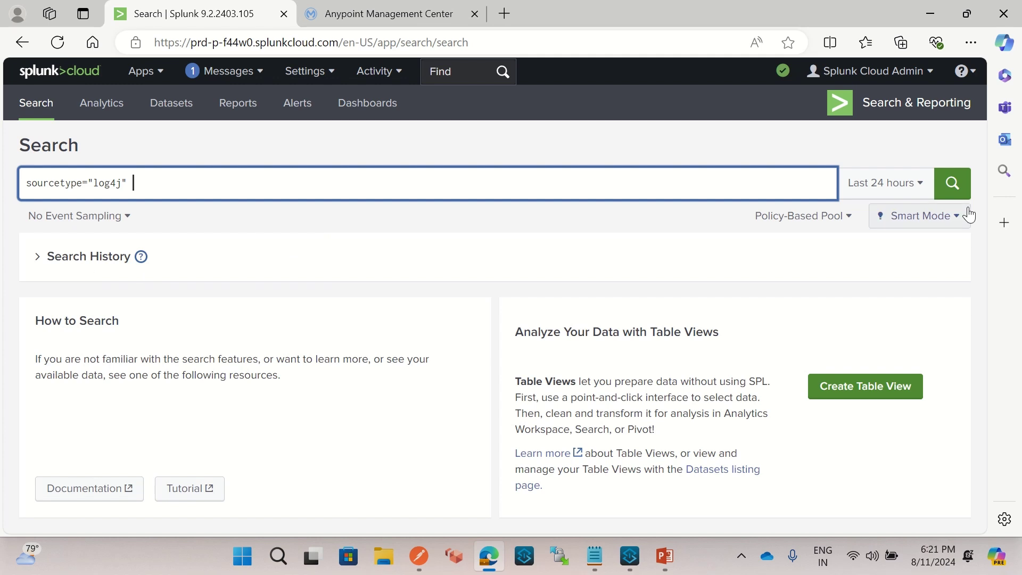
click(909, 186)
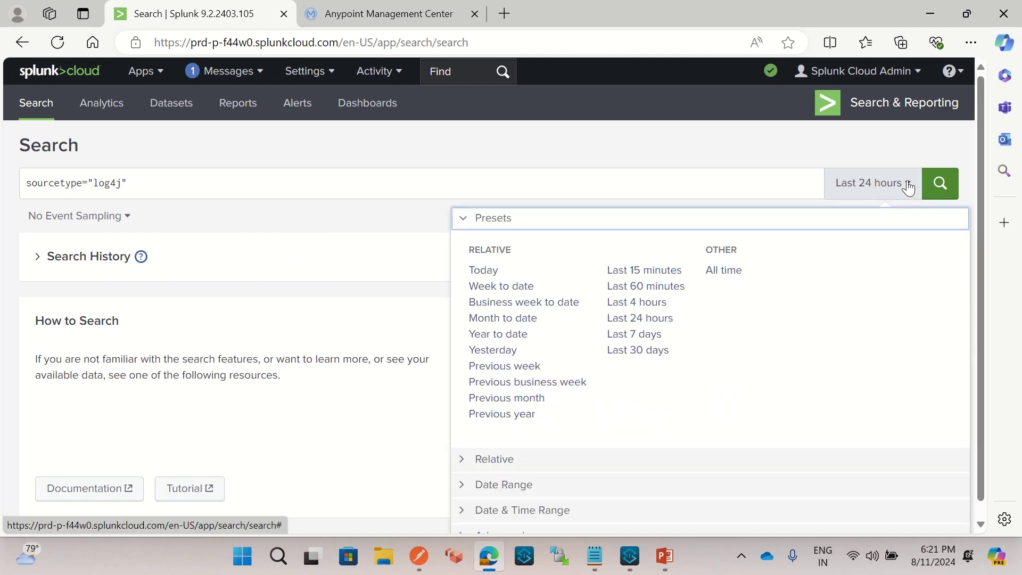
click(645, 272)
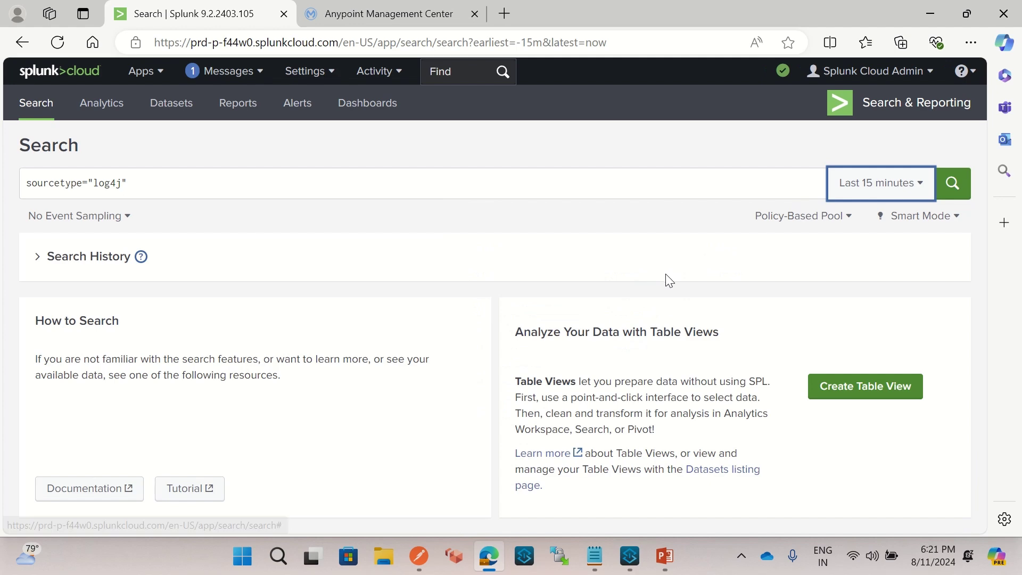
click(954, 184)
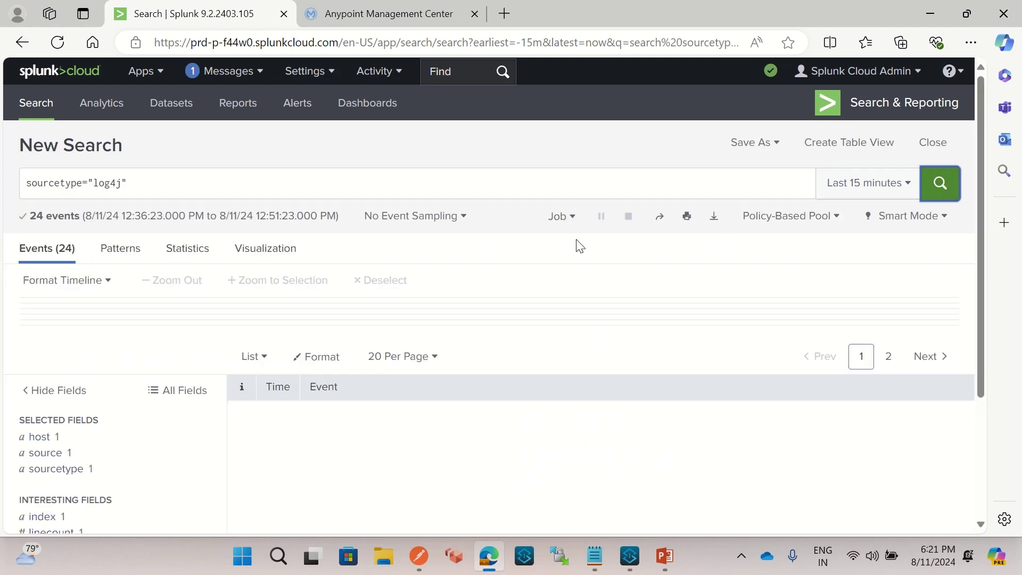
Examine the newest event's message field for the id, price and type values of the posted payload
scroll(613, 367, down, 6)
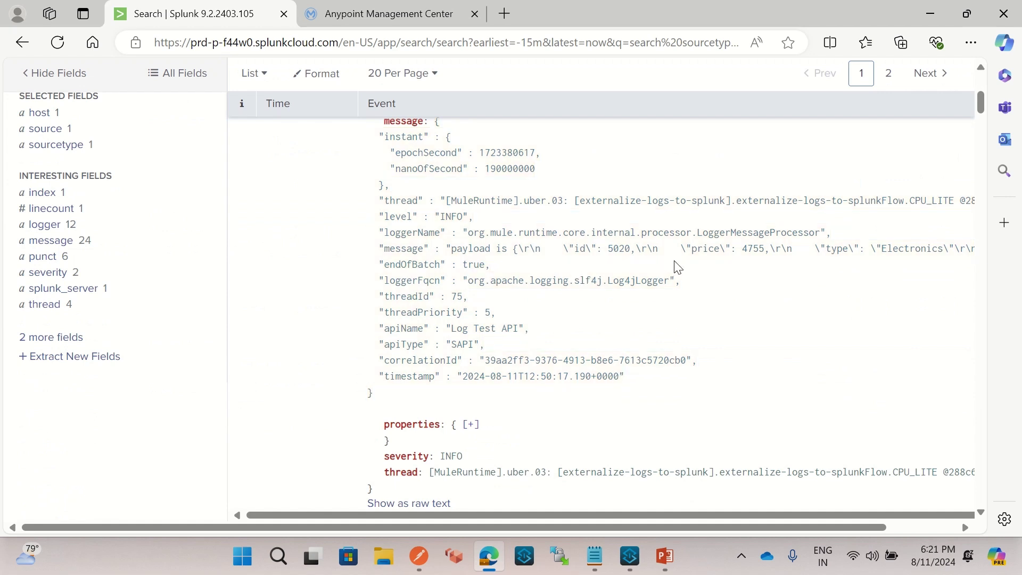
double_click(619, 249)
drag(708, 249, 765, 249)
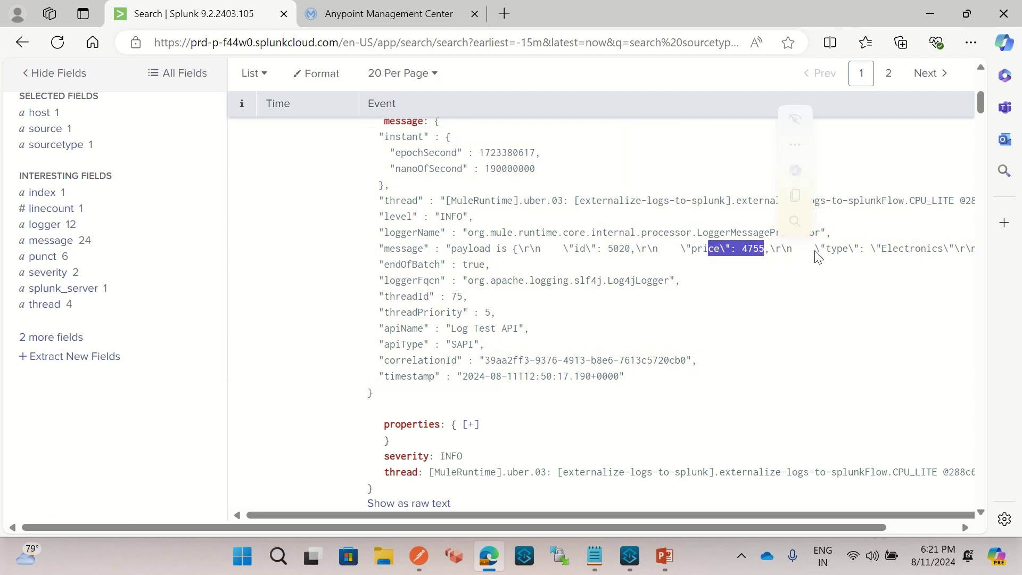
drag(901, 249, 922, 248)
click(847, 280)
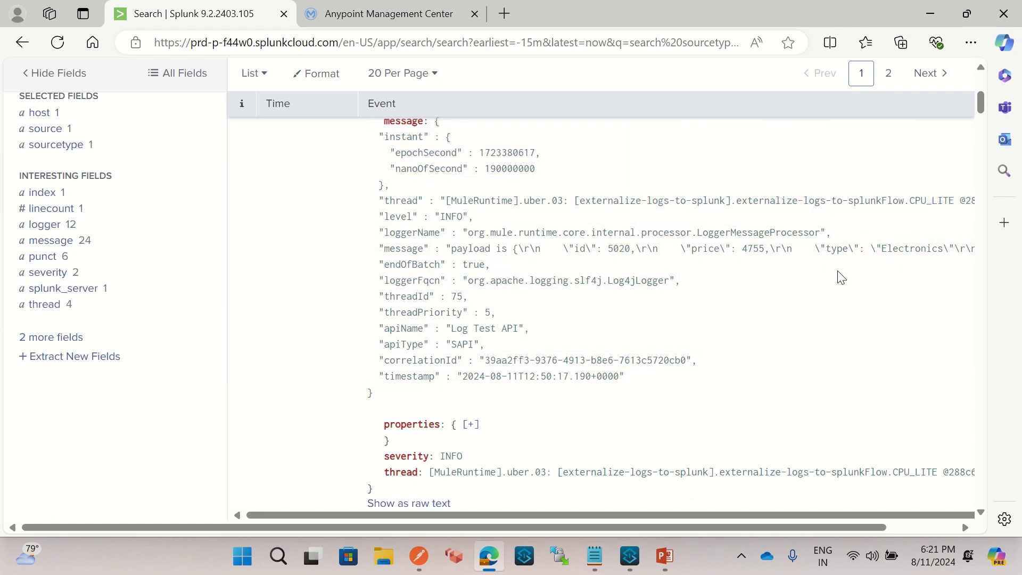
scroll(587, 350, up, 2)
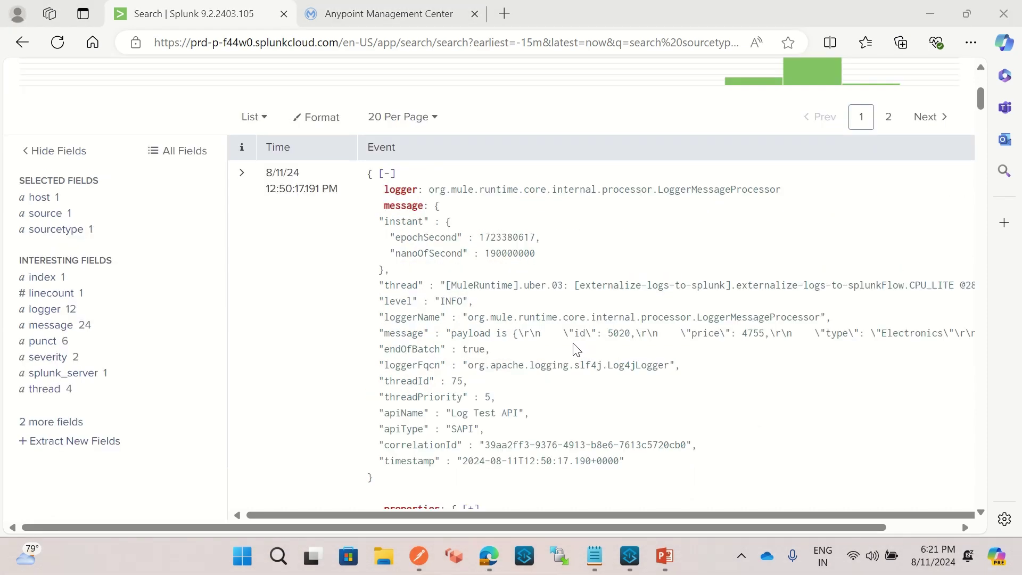
Switch to Postman and change the request body to id 6020, price 6755 and type "AI"
click(419, 556)
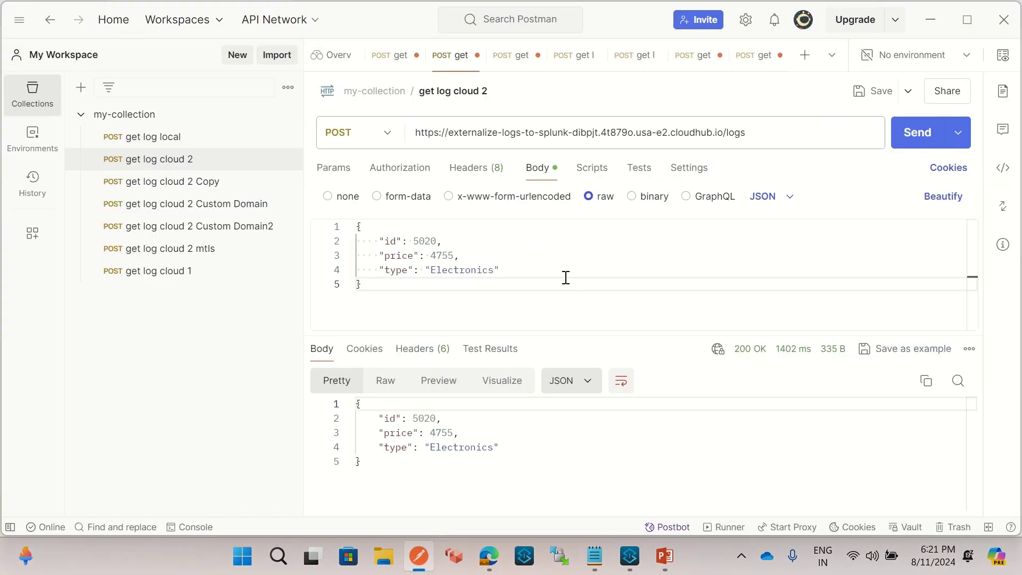
double_click(494, 270)
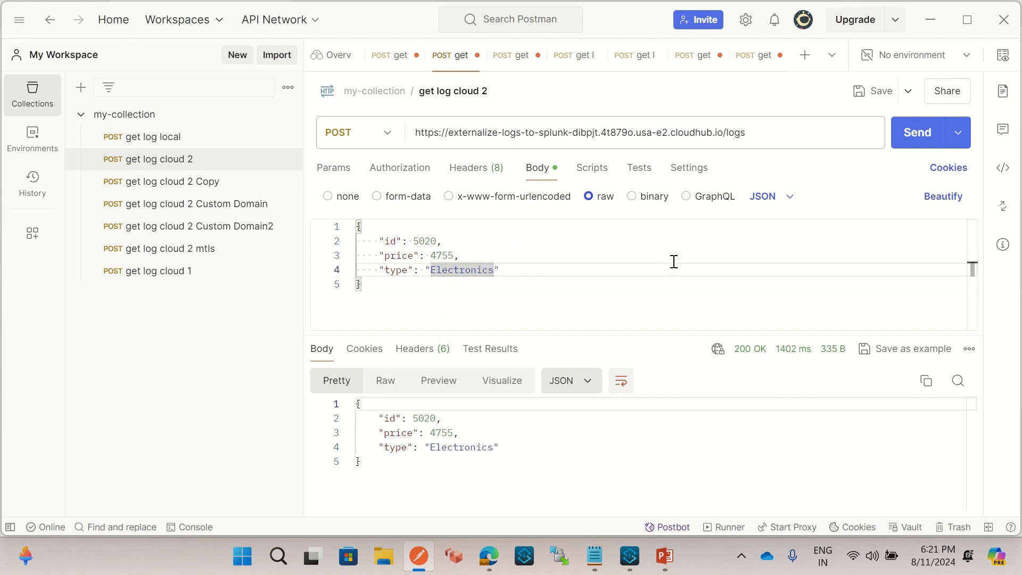
key(BackSpace)
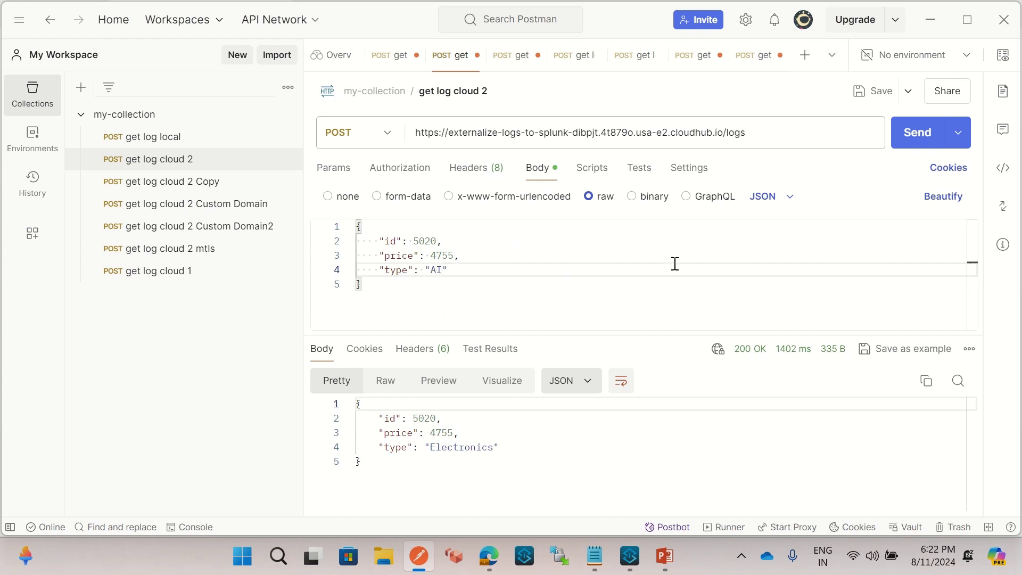
double_click(419, 240)
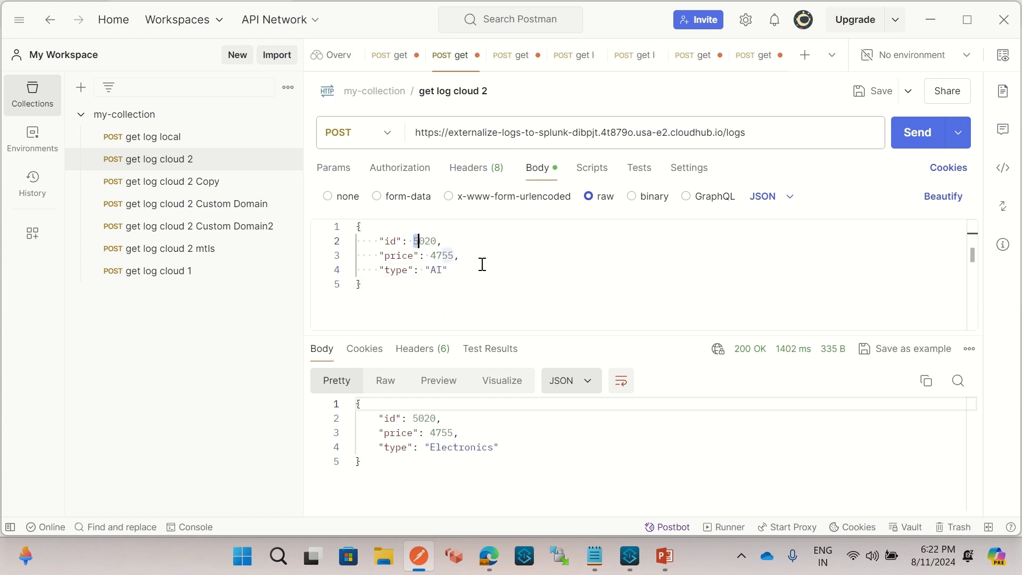
text(6)
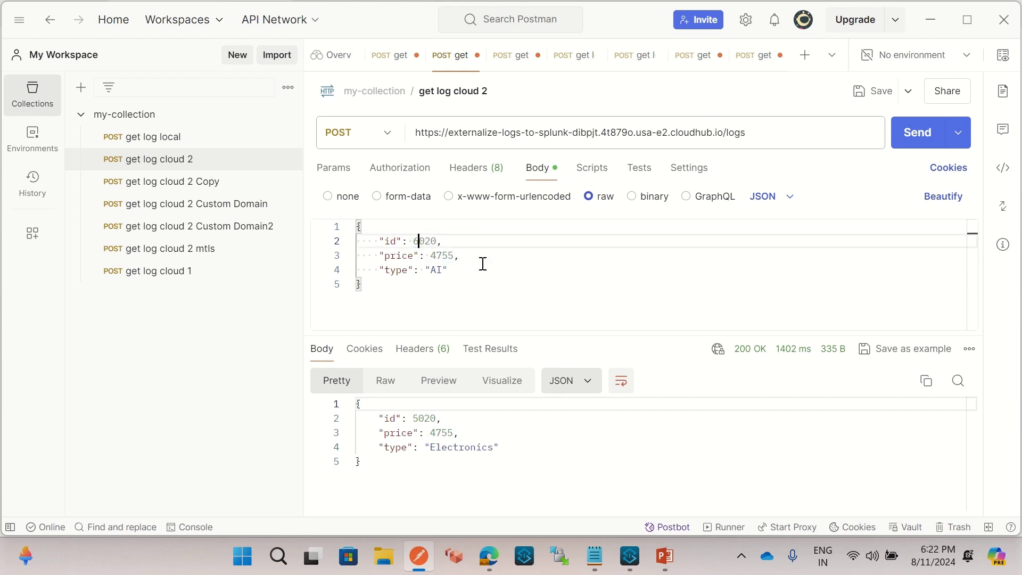
click(437, 256)
key(BackSpace)
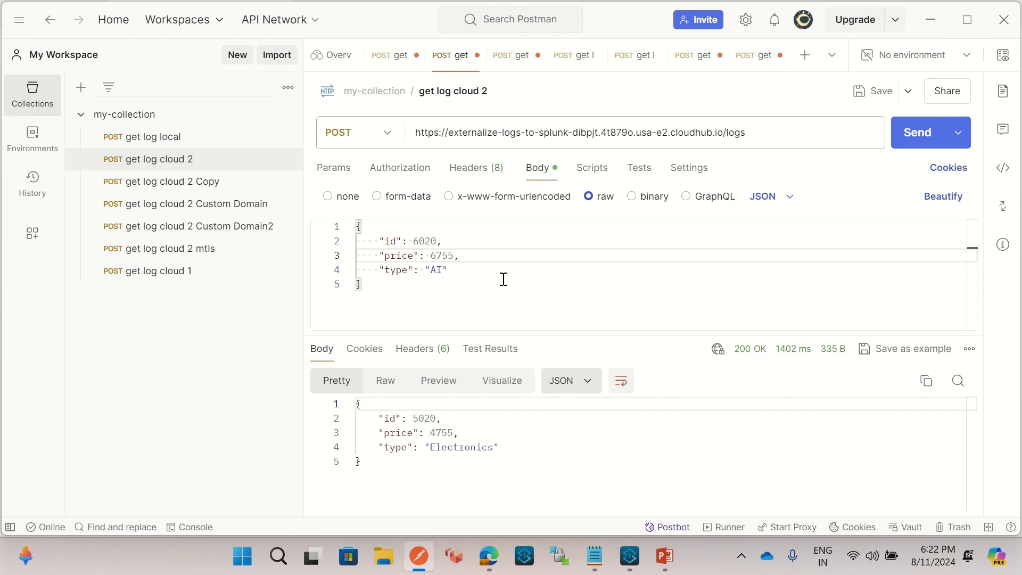
Send the get log cloud 2 POST request and check the returned response body
click(918, 132)
click(390, 467)
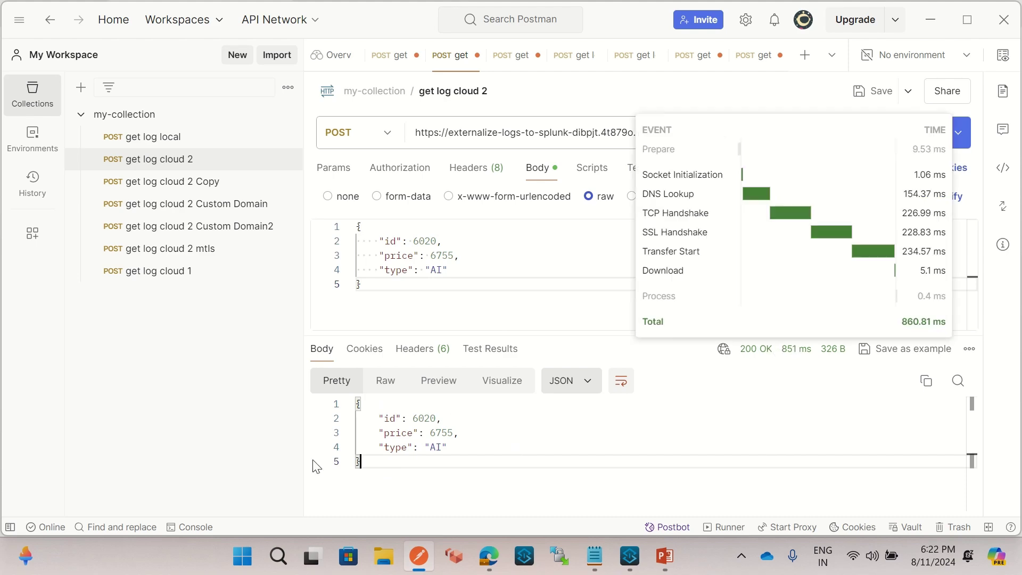
drag(380, 470, 345, 401)
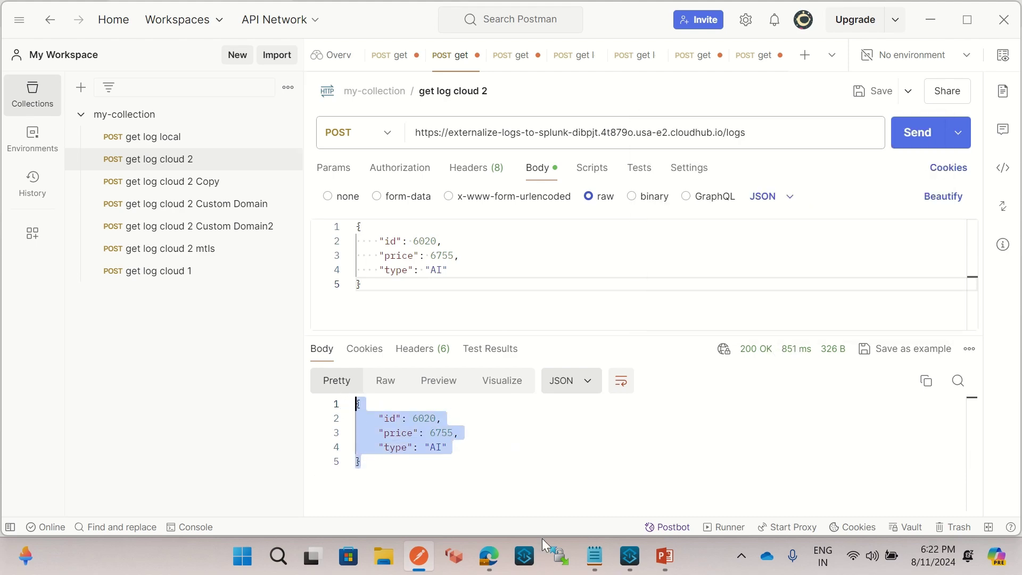
Return to Runtime Manager in Edge and examine the newest LoggerMessageProcessor log entry for the posted payload
click(489, 556)
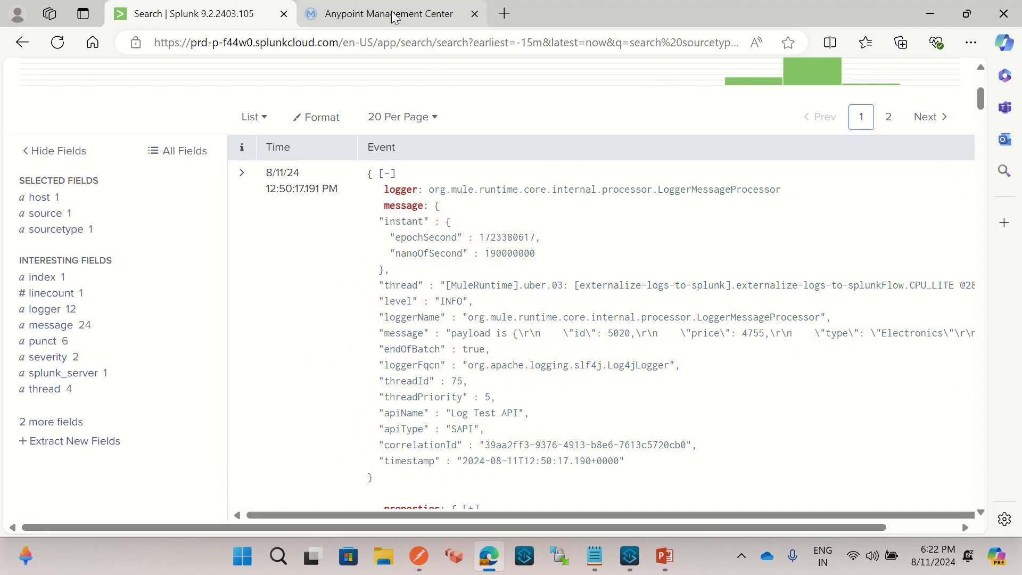
click(393, 17)
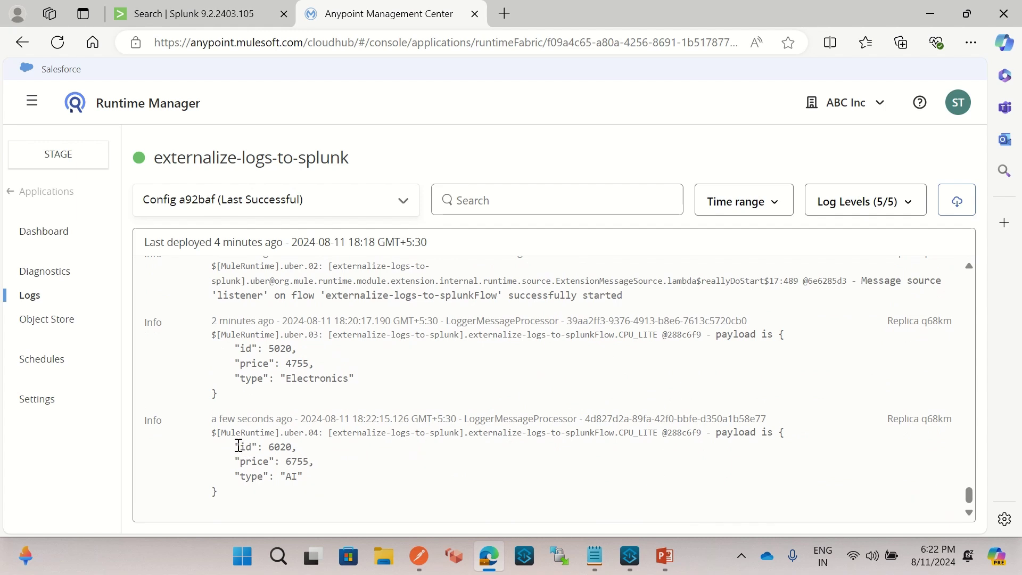
drag(240, 446, 318, 484)
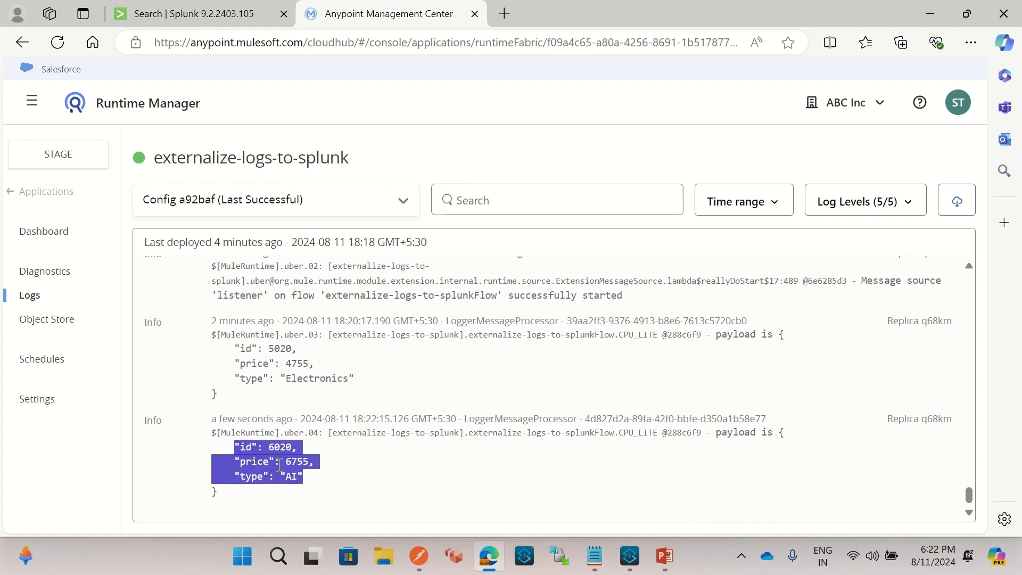
click(309, 463)
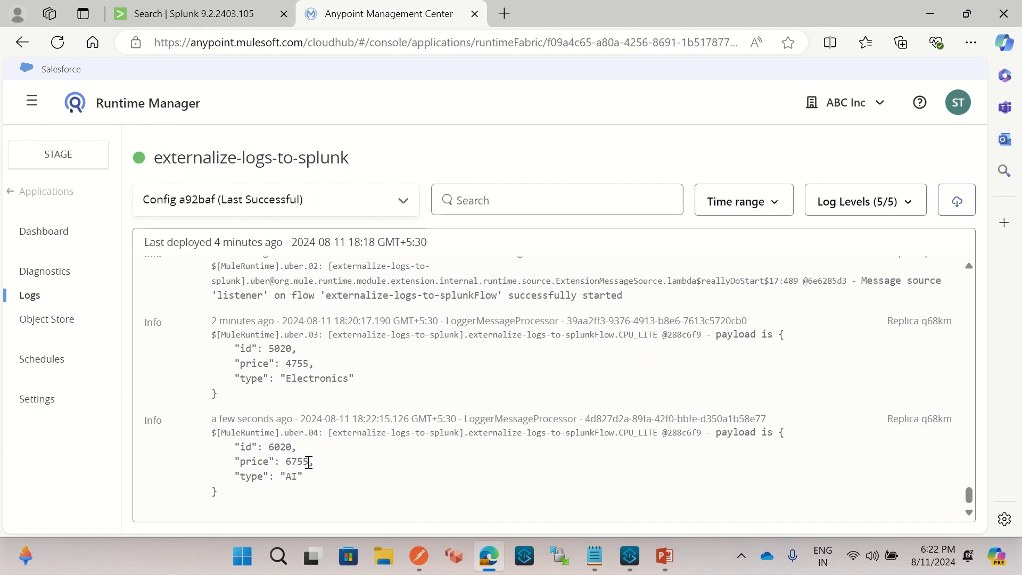
Switch to the Splunk browser tab and rerun the sourcetype="log4j" search over the last 15 minutes
click(218, 18)
scroll(808, 361, up, 5)
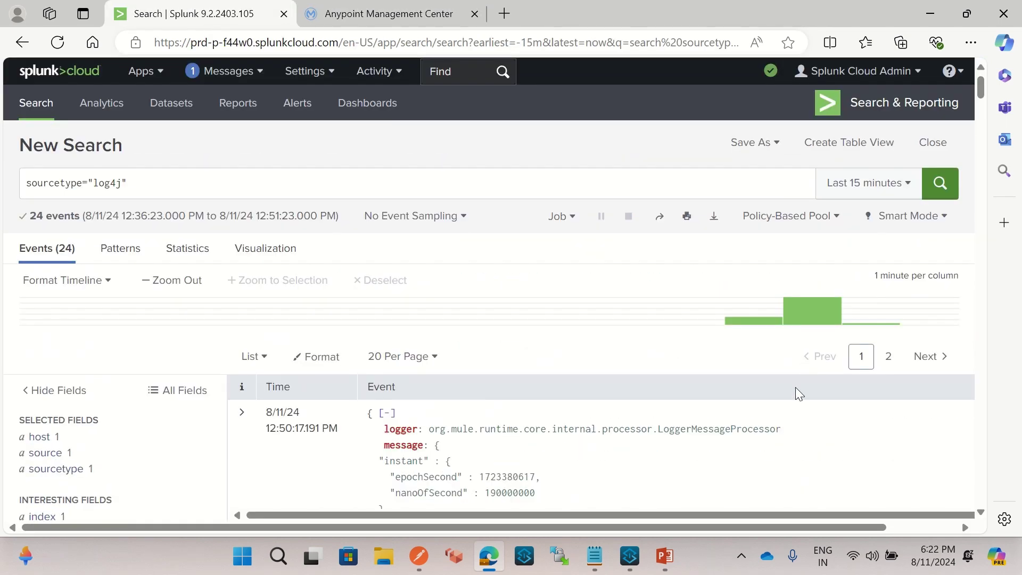
click(940, 184)
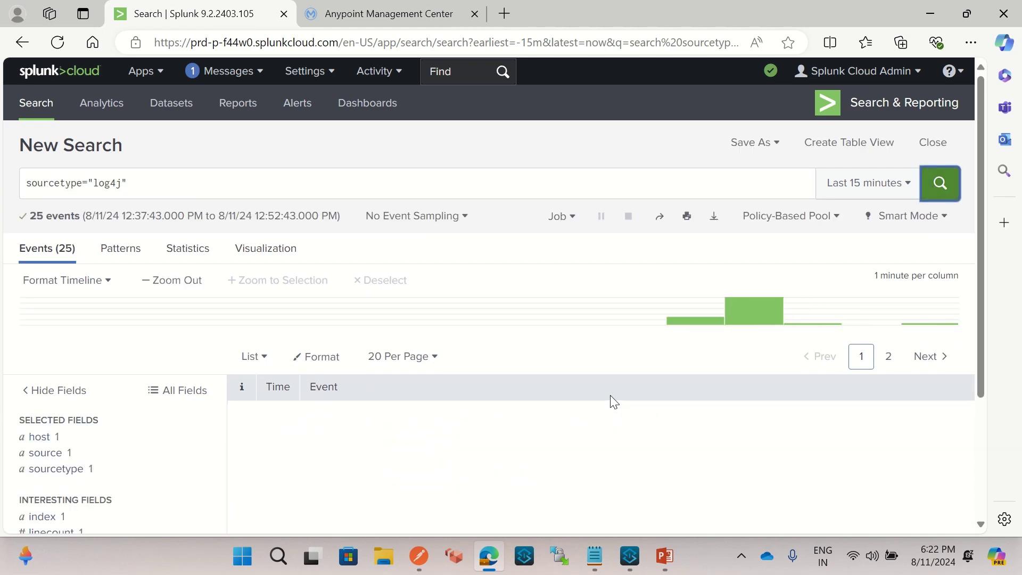
Examine the newest Splunk event's message block, especially the payload text with its id, price and type
scroll(610, 391, down, 5)
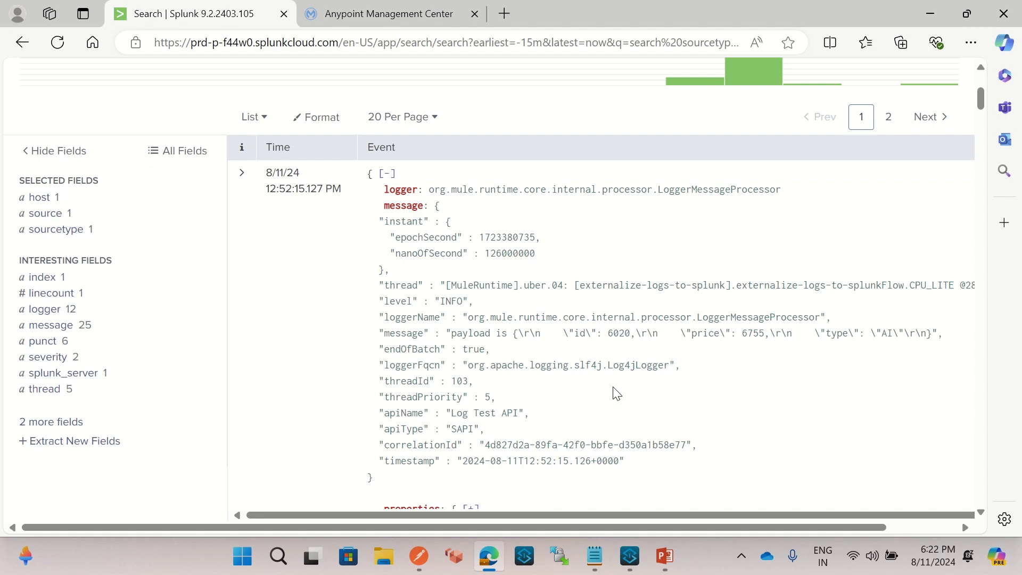
scroll(634, 383, down, 2)
triple_click(472, 261)
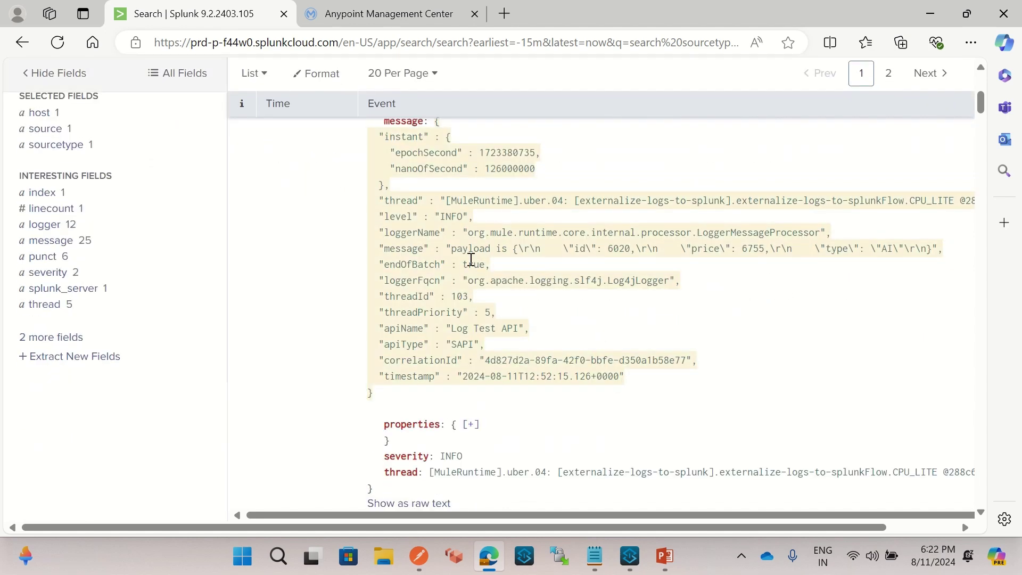
click(616, 250)
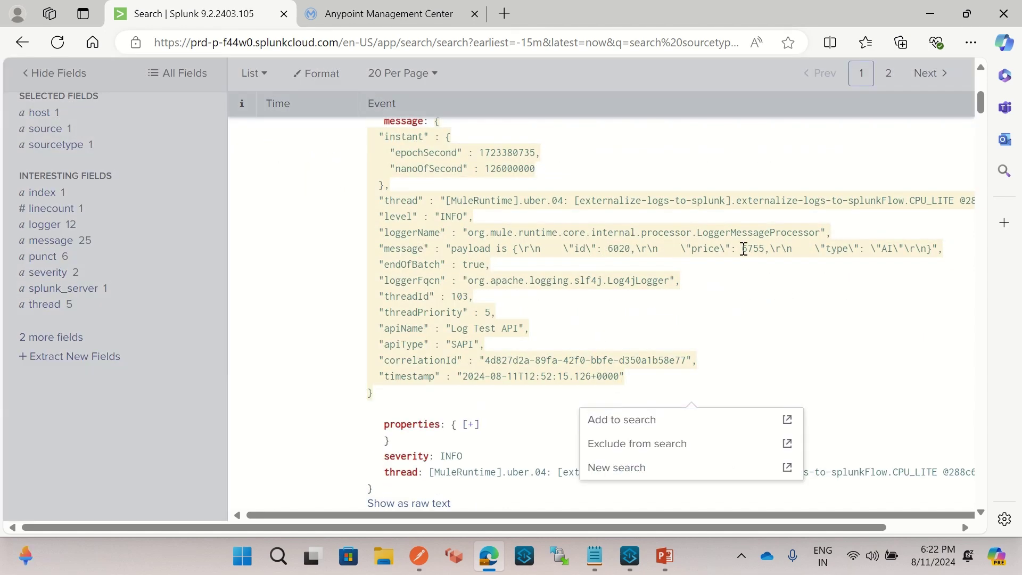
click(799, 258)
click(794, 297)
scroll(779, 298, up, 3)
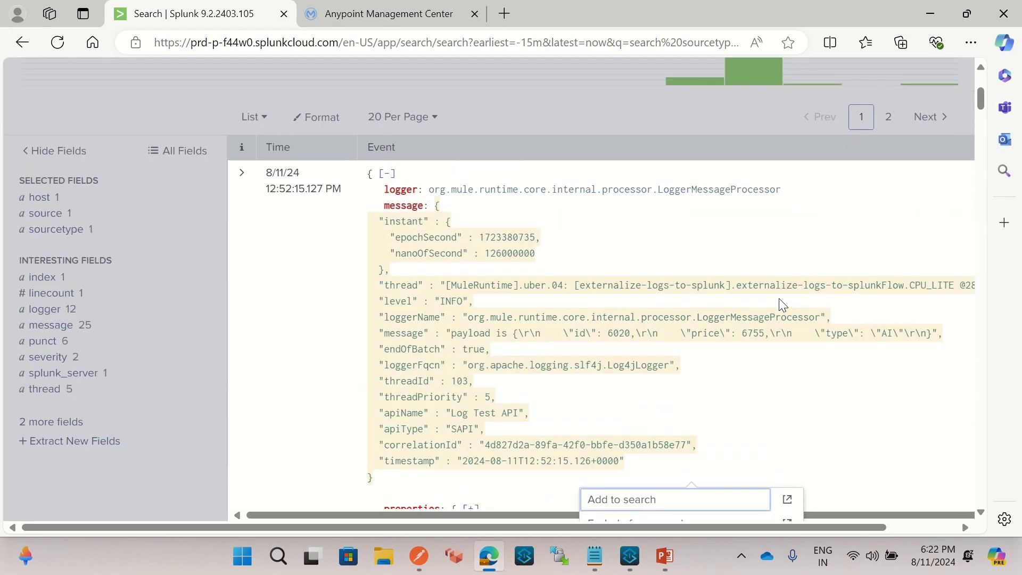
scroll(746, 292, down, 1)
scroll(746, 292, down, 1)
click(720, 299)
drag(383, 203, 372, 482)
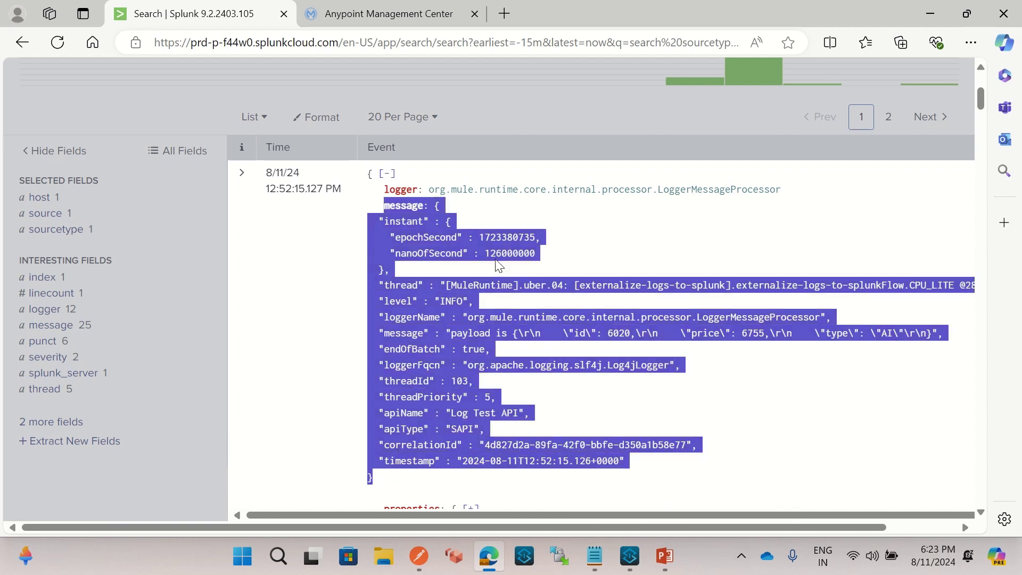
click(398, 265)
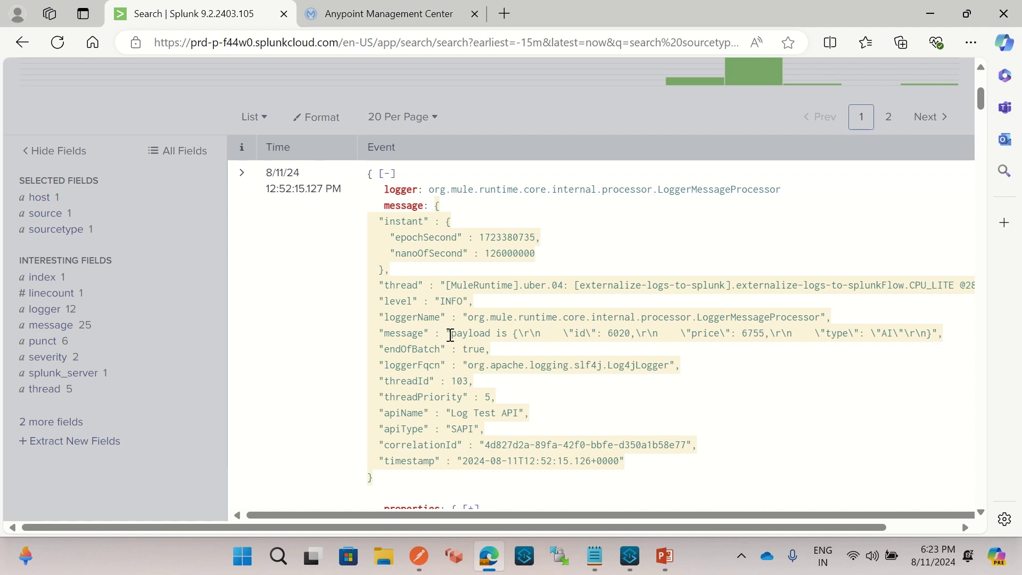
drag(454, 333, 930, 333)
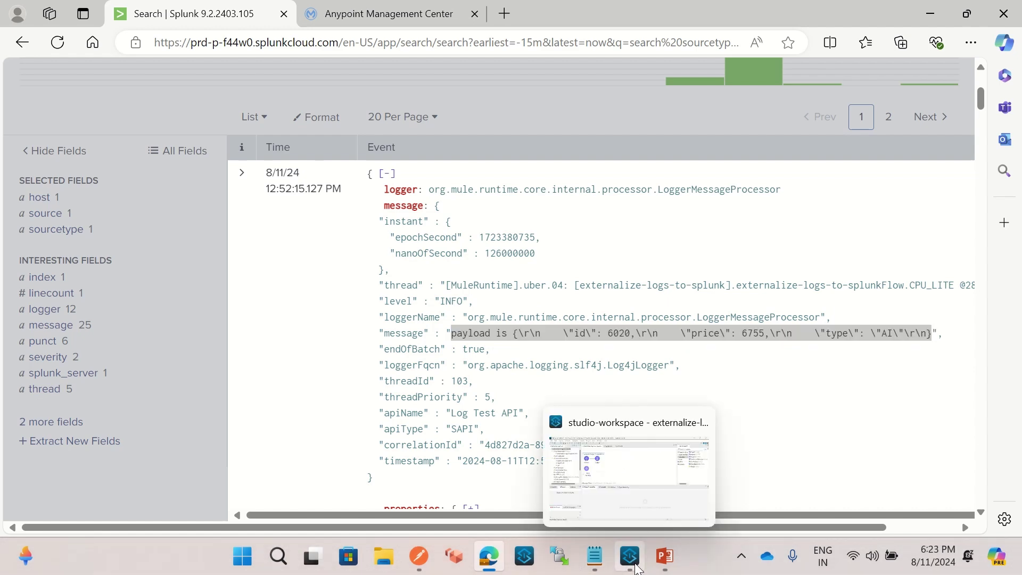
Switch to Anypoint Studio and inspect the message expression of the Logger in externalize-logs-to-splunkFlow
click(562, 457)
click(304, 159)
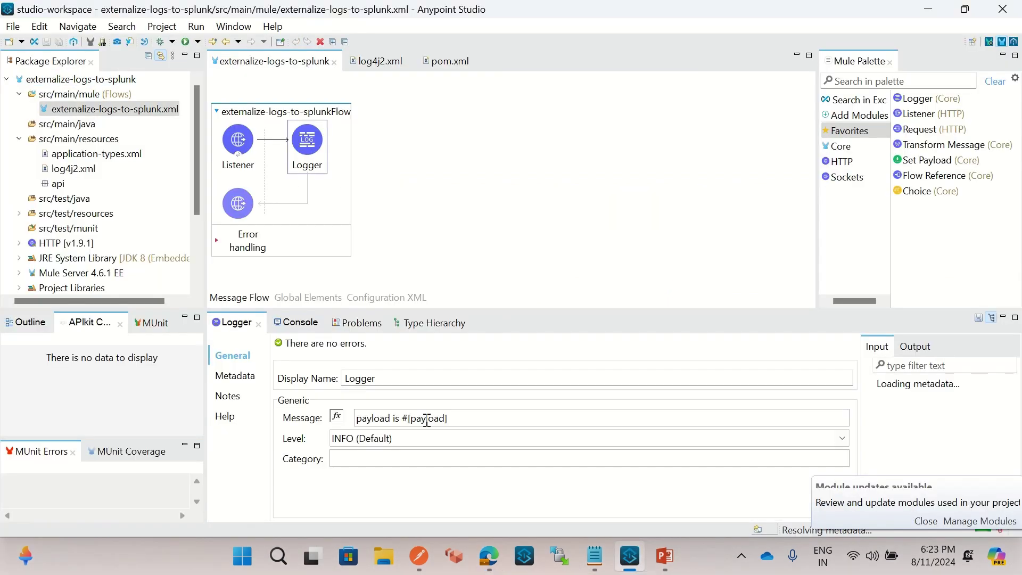
Return to Splunk in Edge and examine the newest event's apiName and apiType fields
click(493, 561)
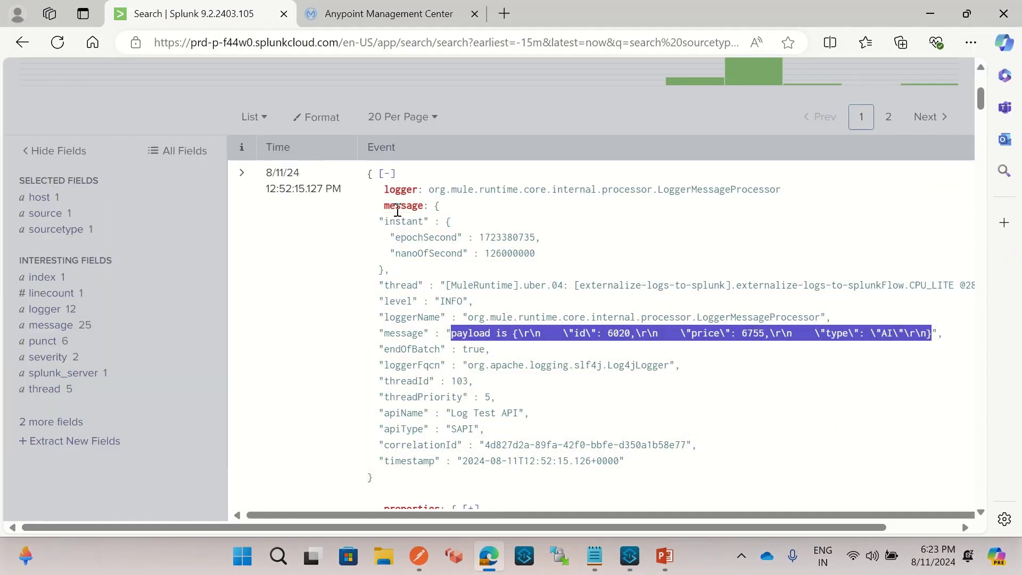
click(407, 348)
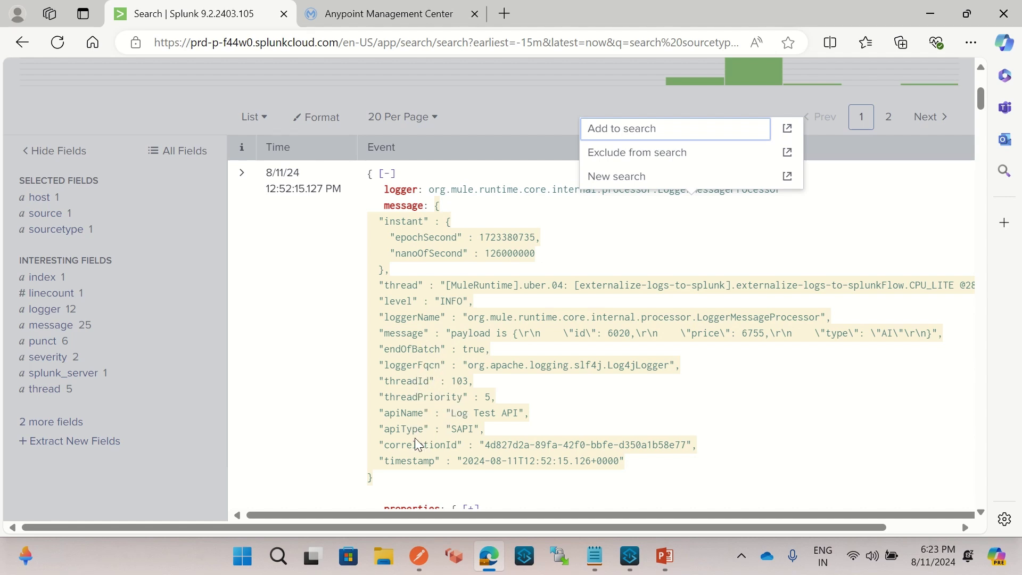
drag(375, 413, 493, 426)
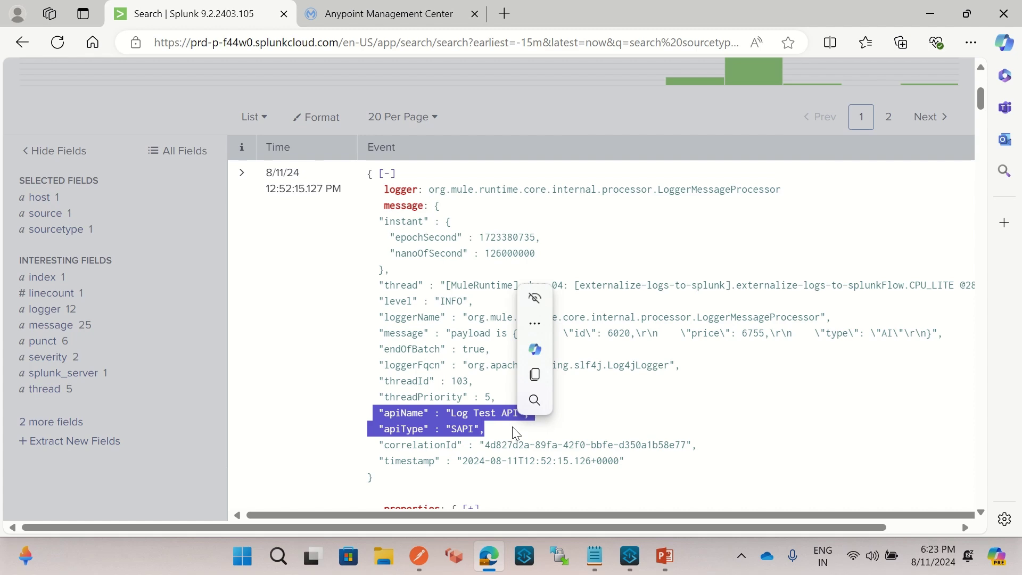
Switch to Anypoint Studio and inspect the apiName and apiType KeyValuePair entries in log4j2.xml's SplunkHttp appender
click(617, 548)
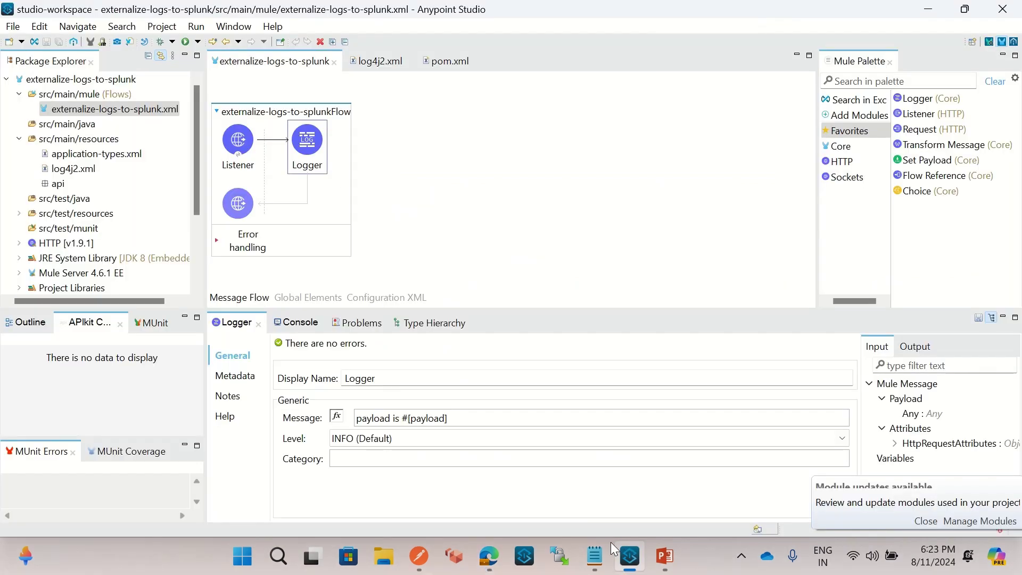
click(379, 61)
scroll(443, 220, up, 6)
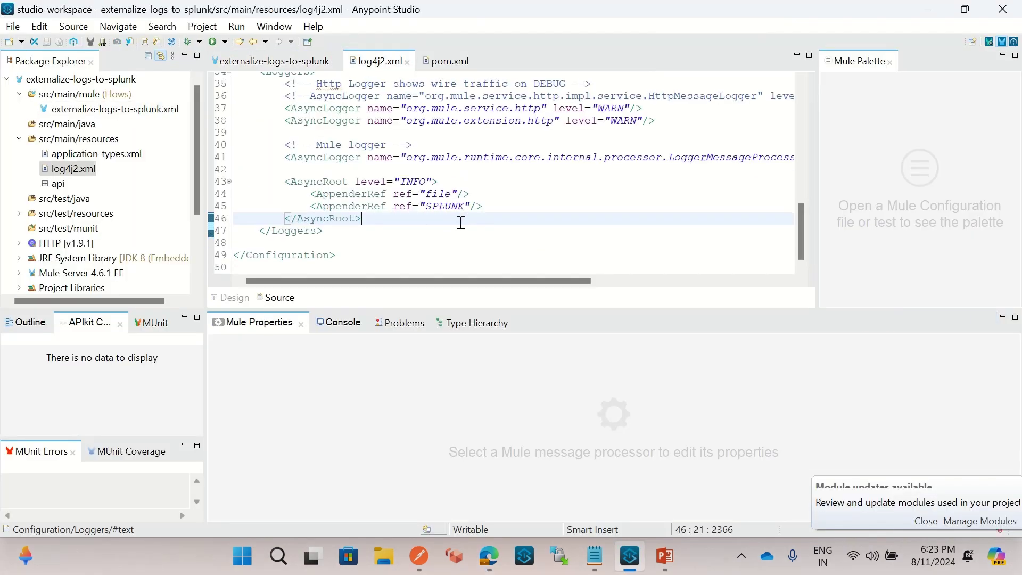
drag(319, 194, 624, 204)
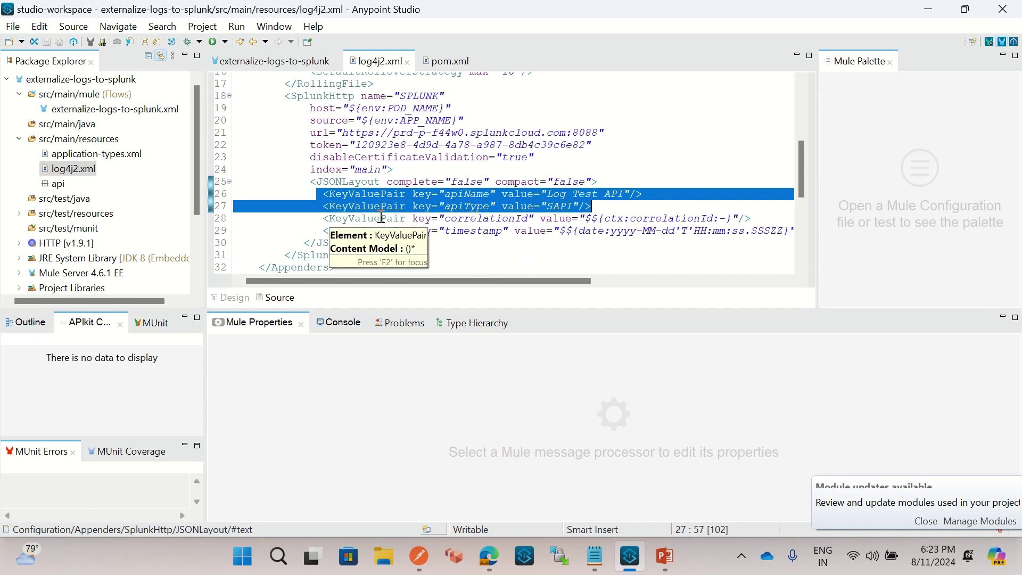
Return to Splunk in Edge and examine the newest event's correlationId and timestamp, plus its host and source values
click(495, 562)
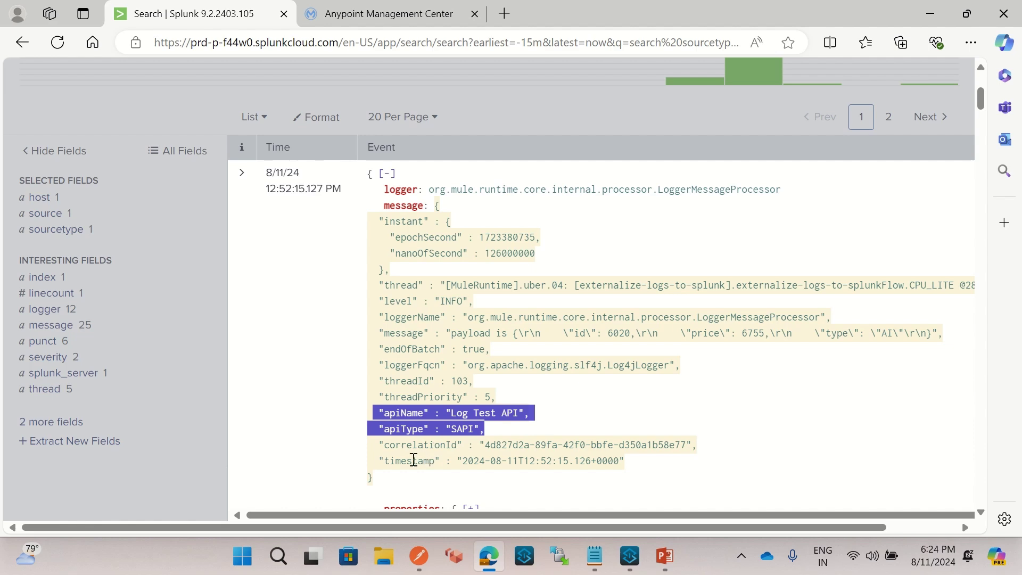
click(637, 468)
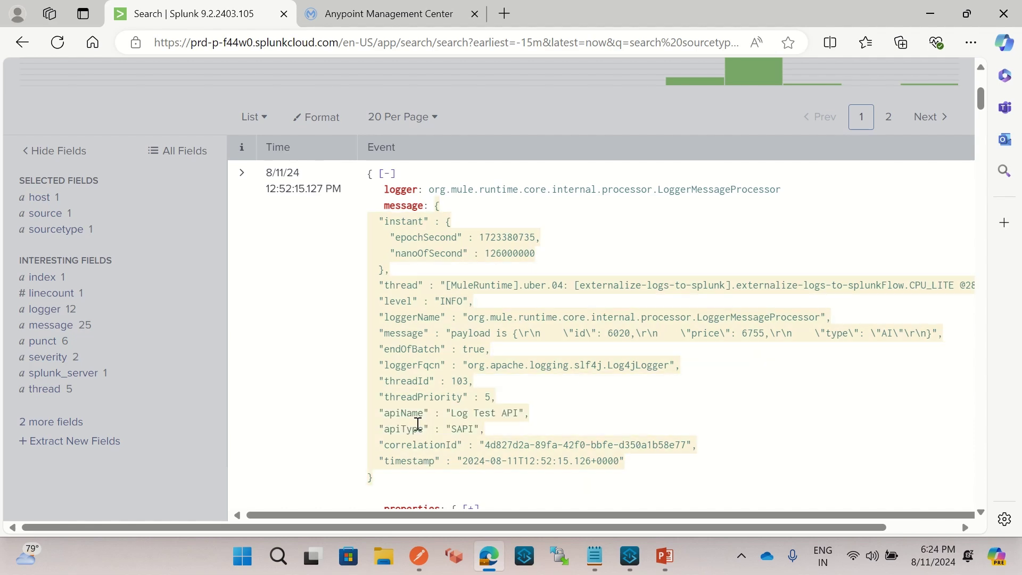
scroll(498, 444, down, 2)
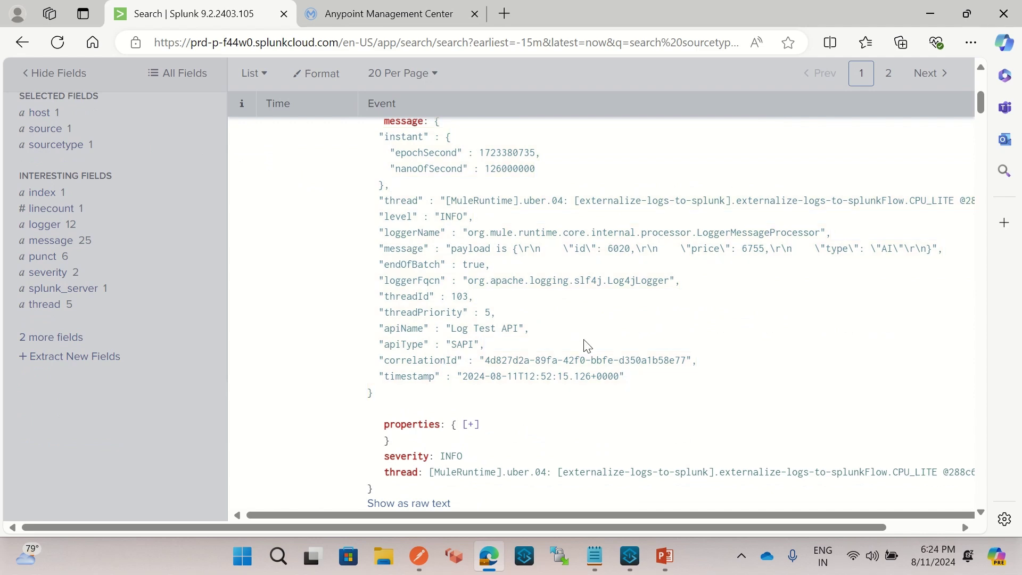
scroll(586, 345, down, 2)
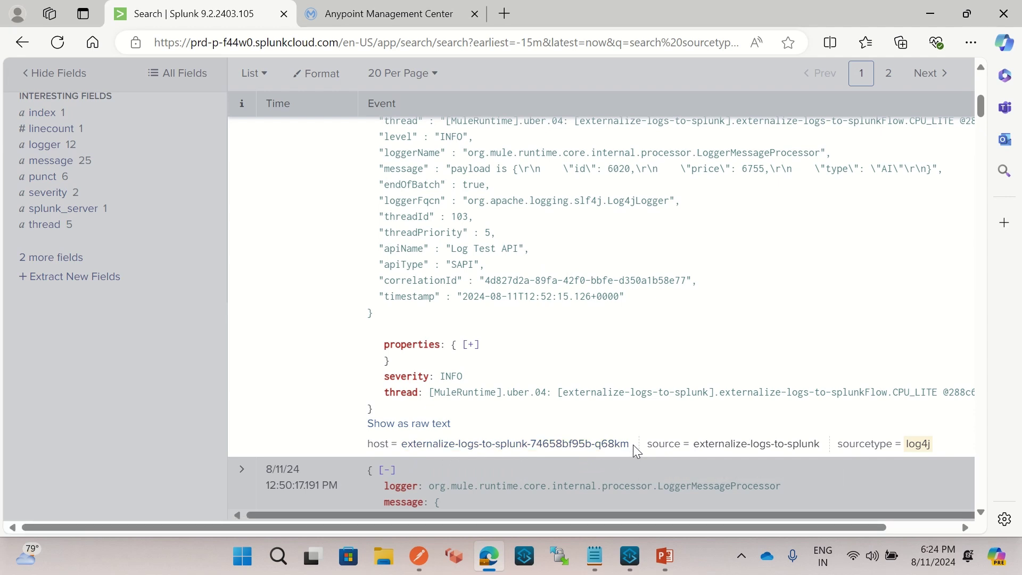
drag(624, 445, 404, 445)
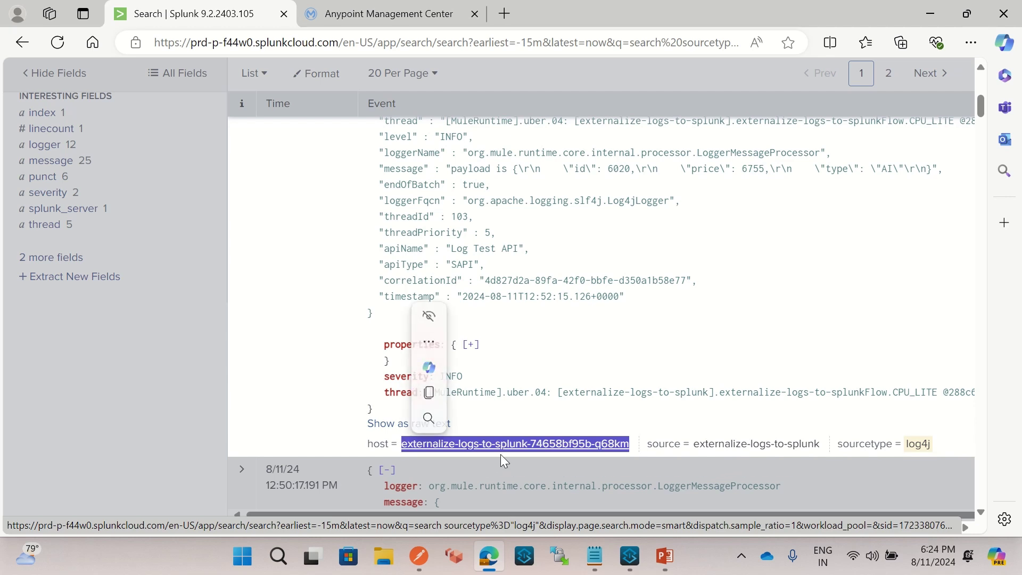
click(746, 458)
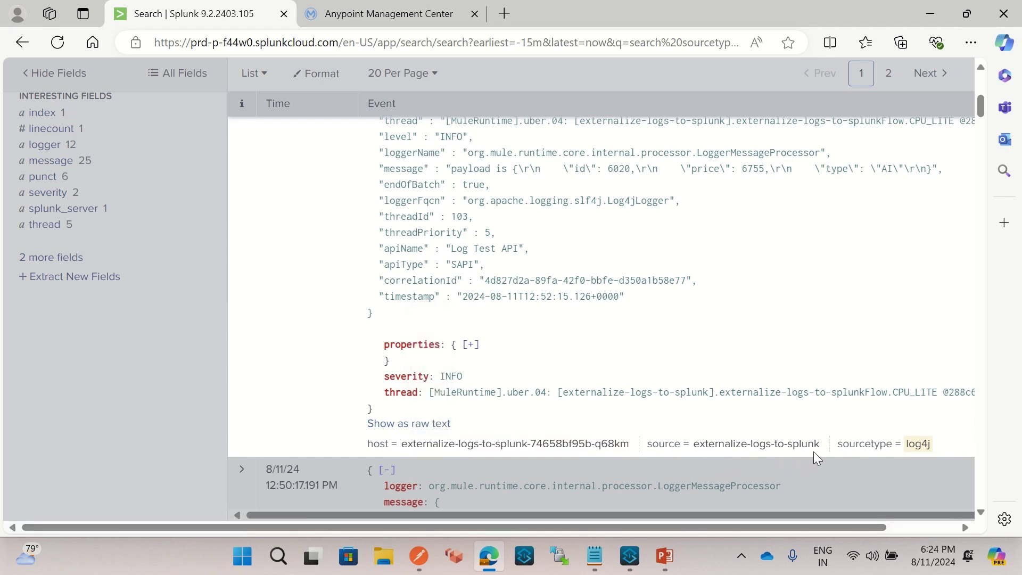
drag(820, 445, 687, 444)
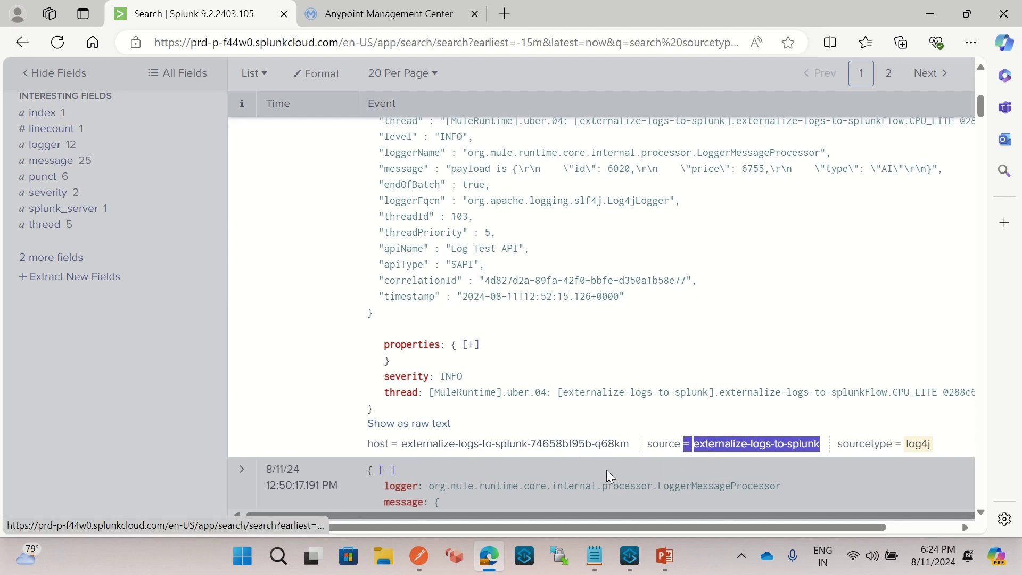
Switch to Anypoint Studio, inspect the host and source attributes of log4j2.xml's SplunkHttp appender, and return to Splunk in Edge
click(631, 561)
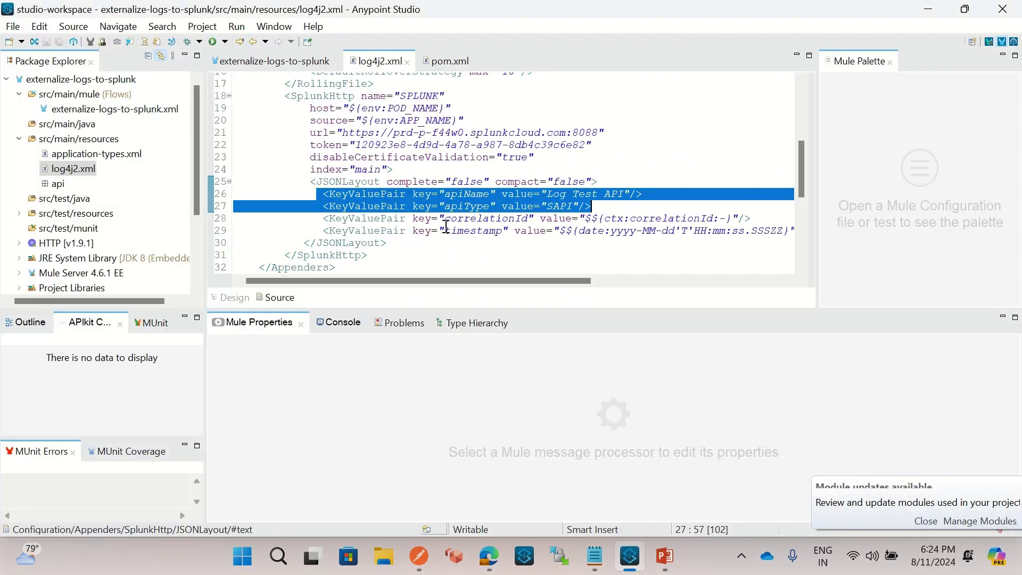
click(304, 114)
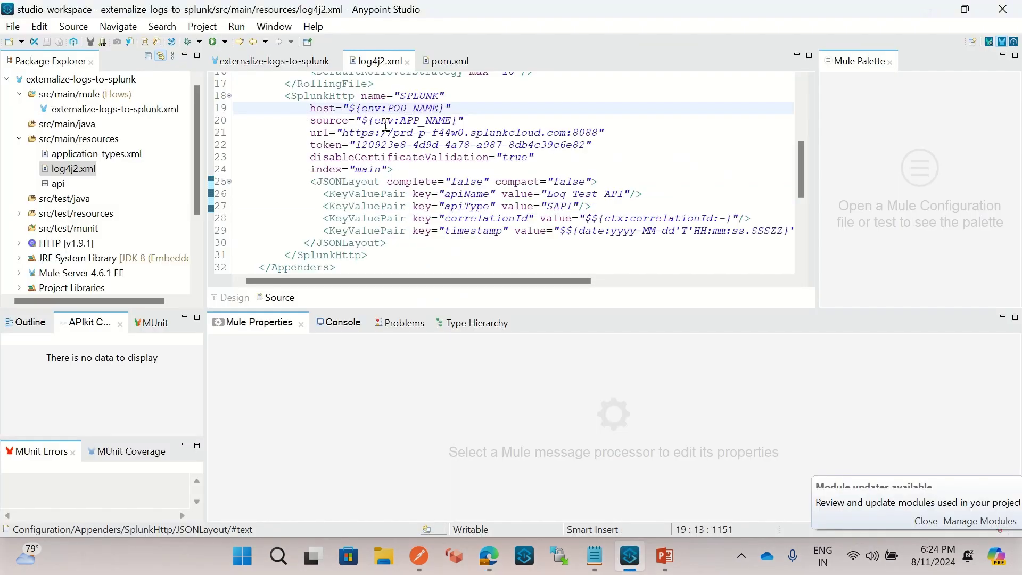
click(313, 121)
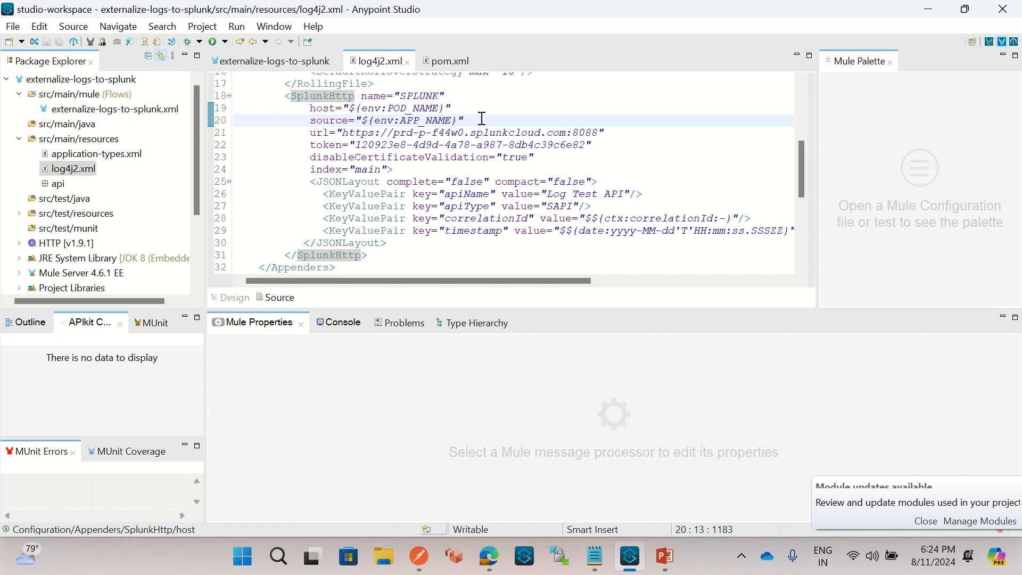
drag(479, 125, 201, 110)
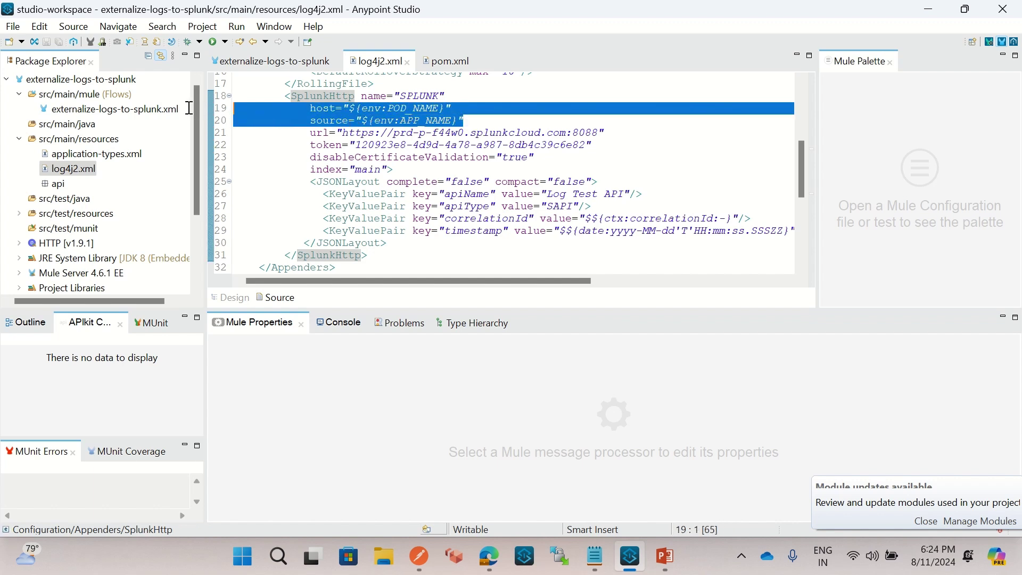
click(473, 119)
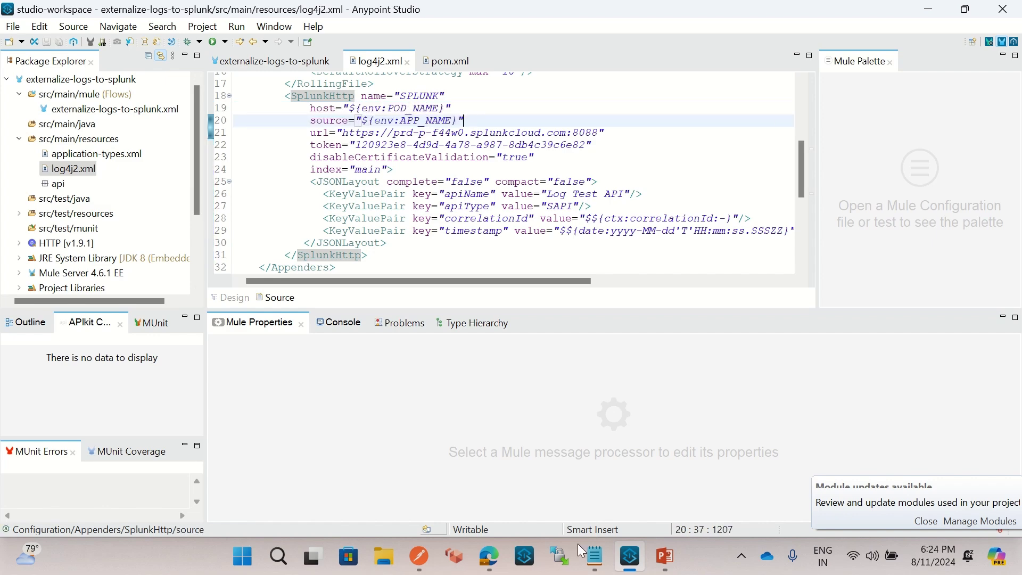
click(489, 556)
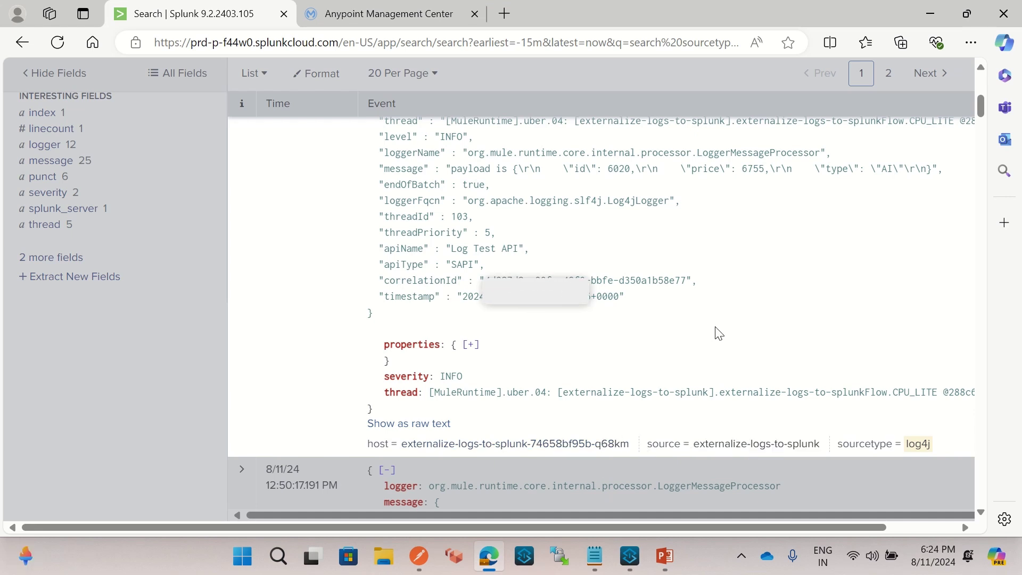
Switch to notes-send-log.txt in Notepad and review the SplunkHttp appender block under the log4j2.xml configuration section
click(600, 557)
scroll(371, 349, up, 3)
scroll(371, 349, up, 6)
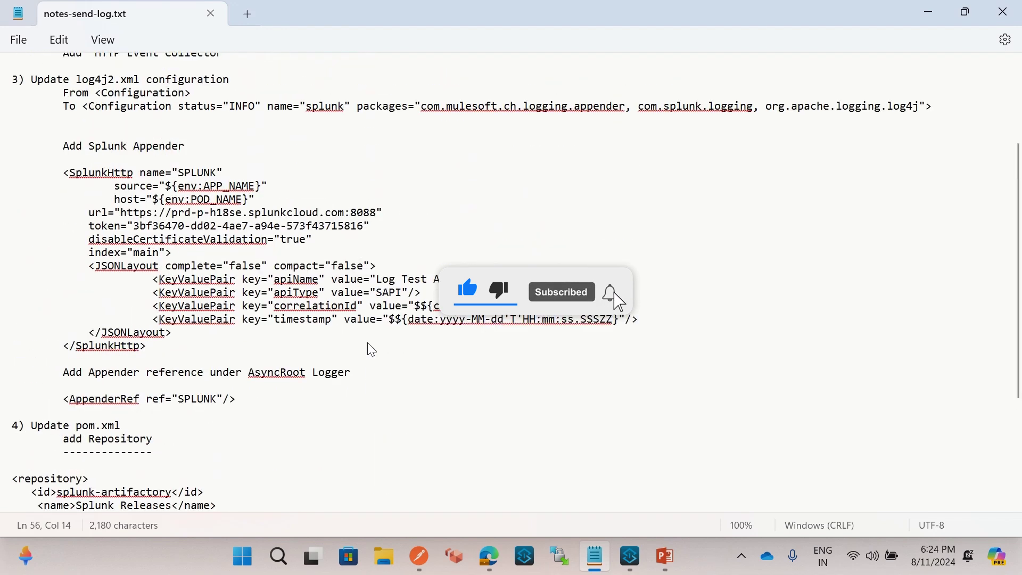
click(61, 318)
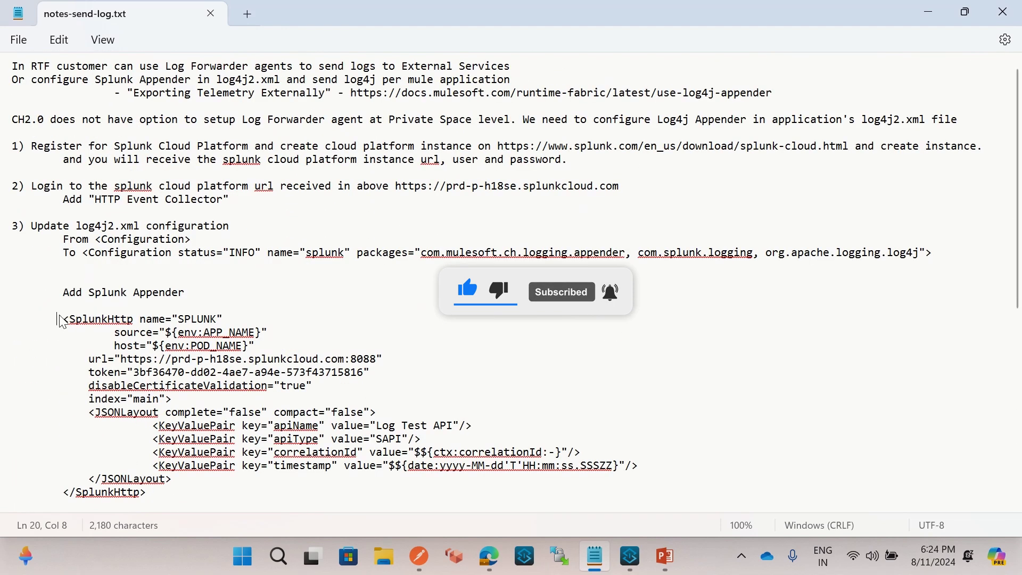
drag(62, 319, 211, 440)
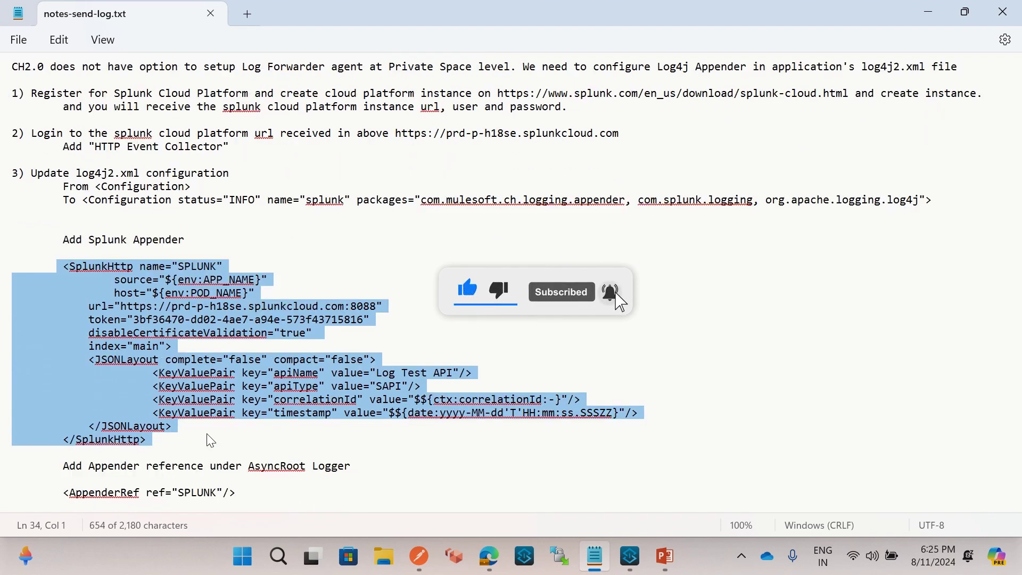
click(185, 451)
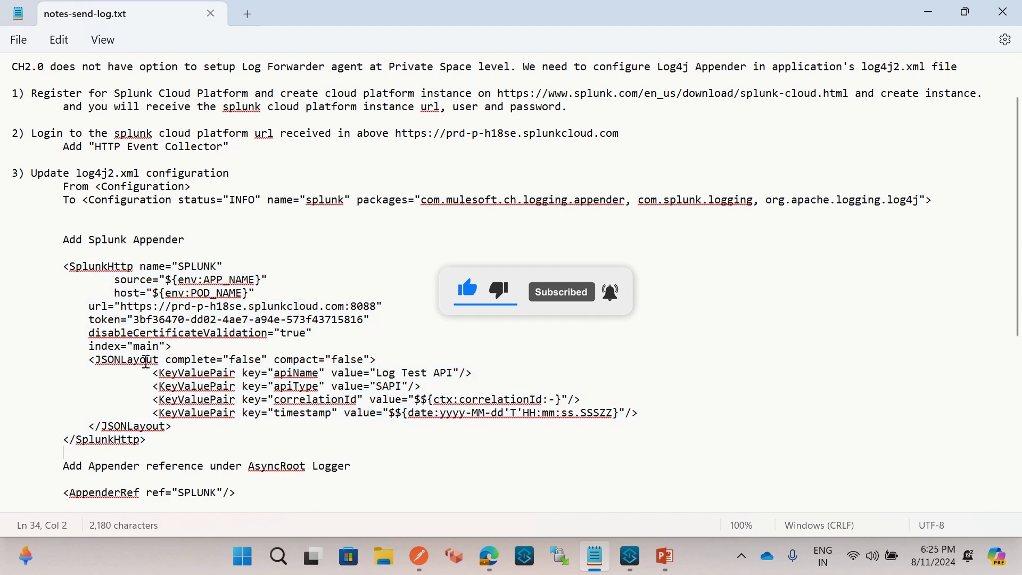
Review the notes' updated Configuration element, the Splunk appender and the AppenderRef line for the AsyncRoot logger
click(109, 201)
drag(110, 201, 166, 203)
scroll(199, 242, down, 1)
scroll(199, 242, down, 1)
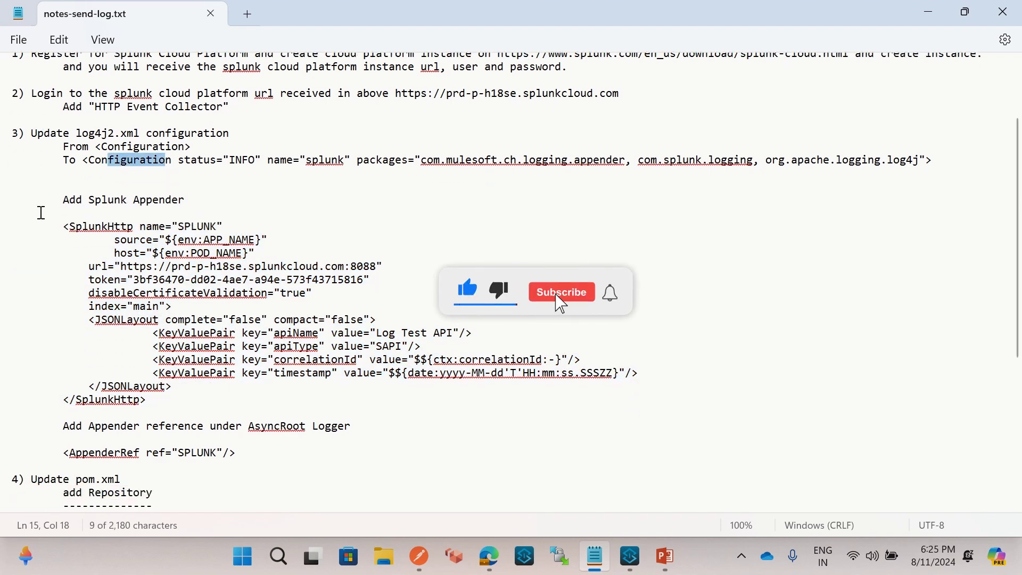
drag(44, 226, 160, 414)
drag(247, 456, 71, 458)
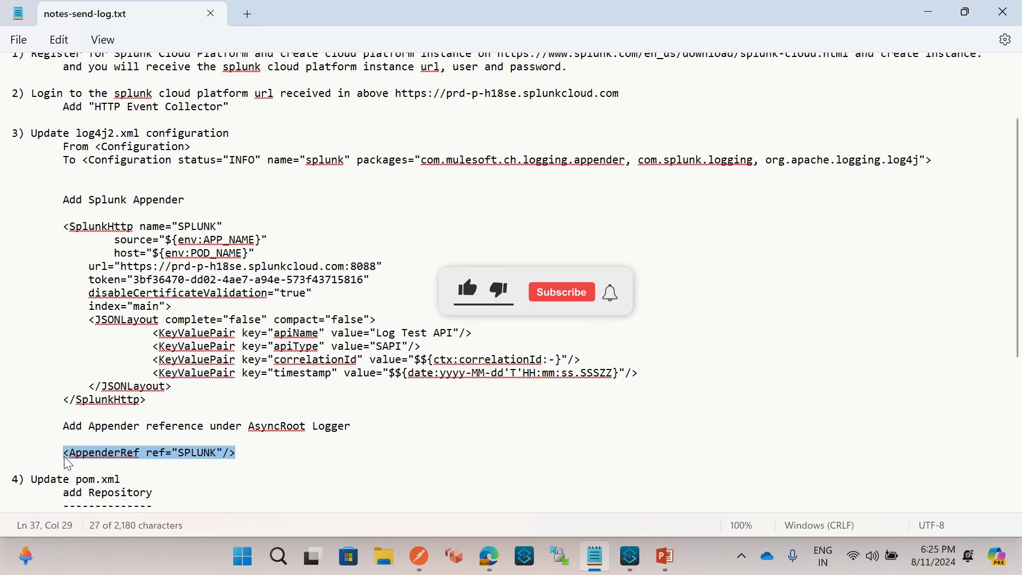
Review the splunk-artifactory repository and splunk-library-javalogging dependency snippets in the notes' pom.xml section
scroll(254, 459, down, 1)
scroll(254, 459, down, 5)
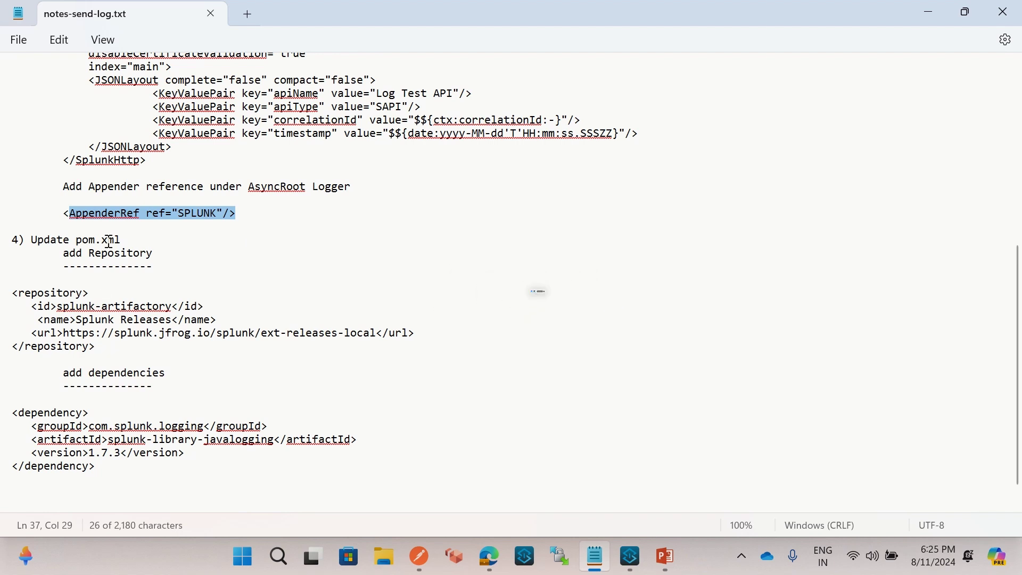
drag(114, 346, 7, 295)
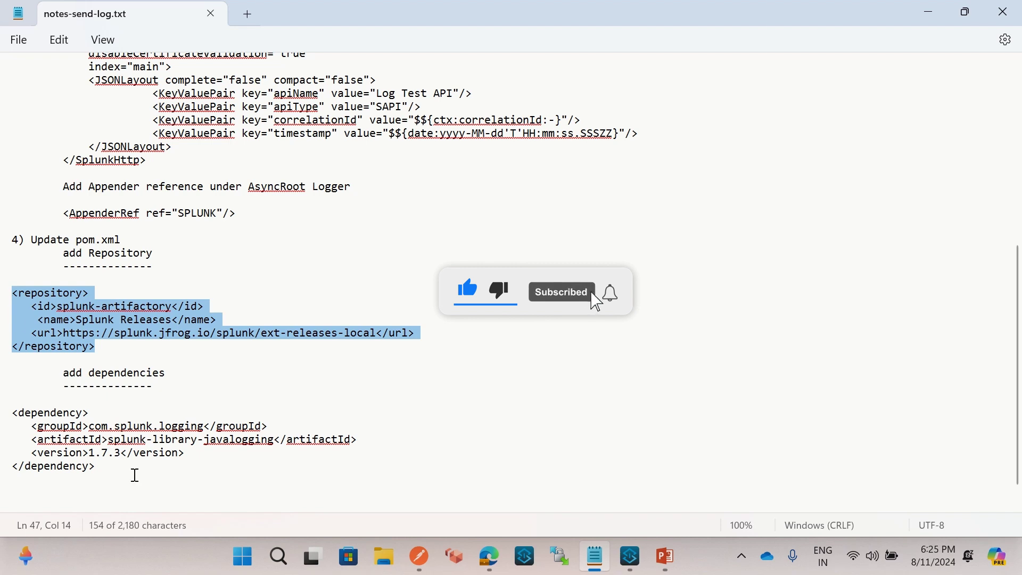
drag(110, 470, 8, 413)
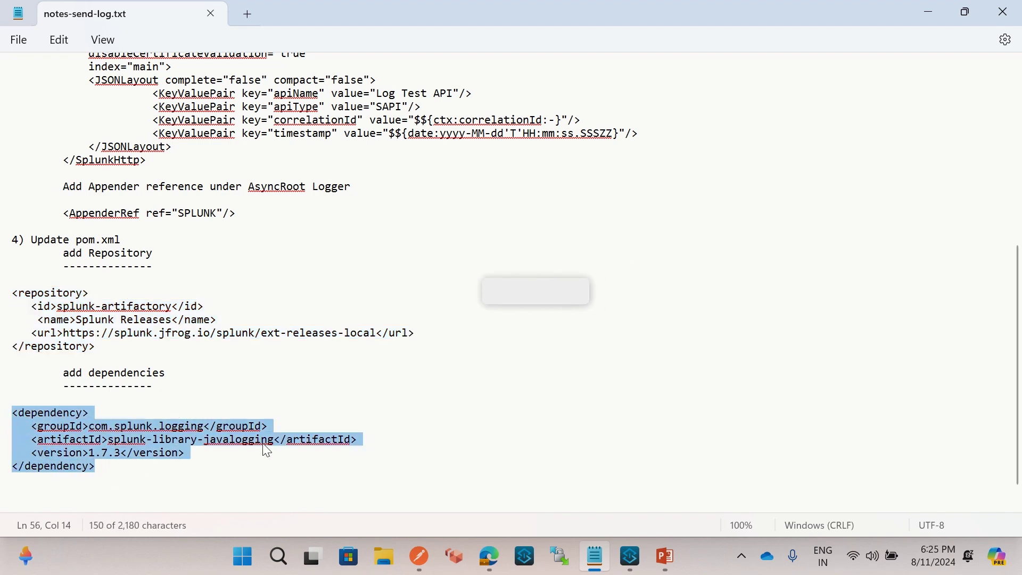
click(229, 452)
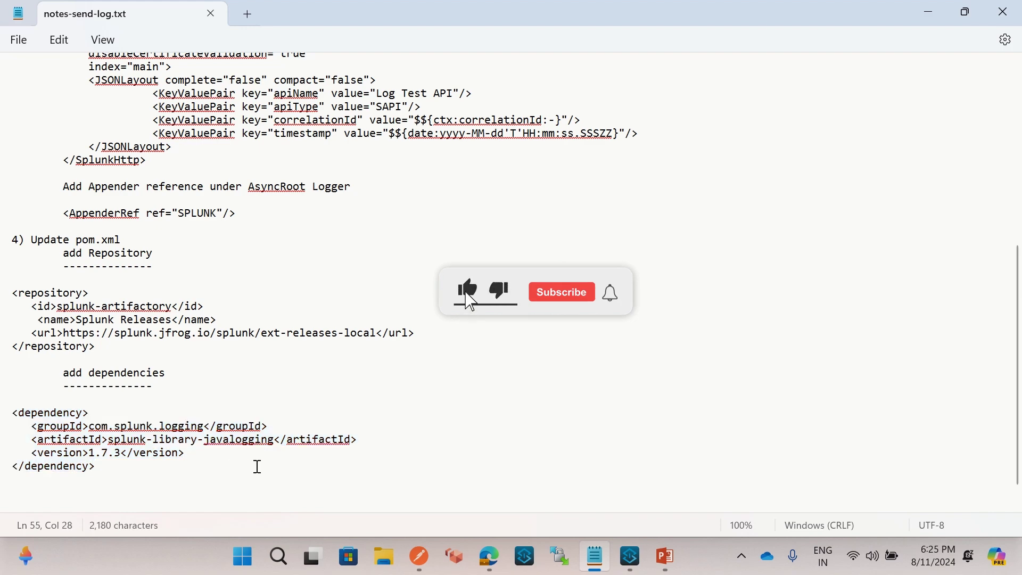
Switch to Anypoint Studio and review the SplunkHttp appender in log4j2.xml
click(630, 557)
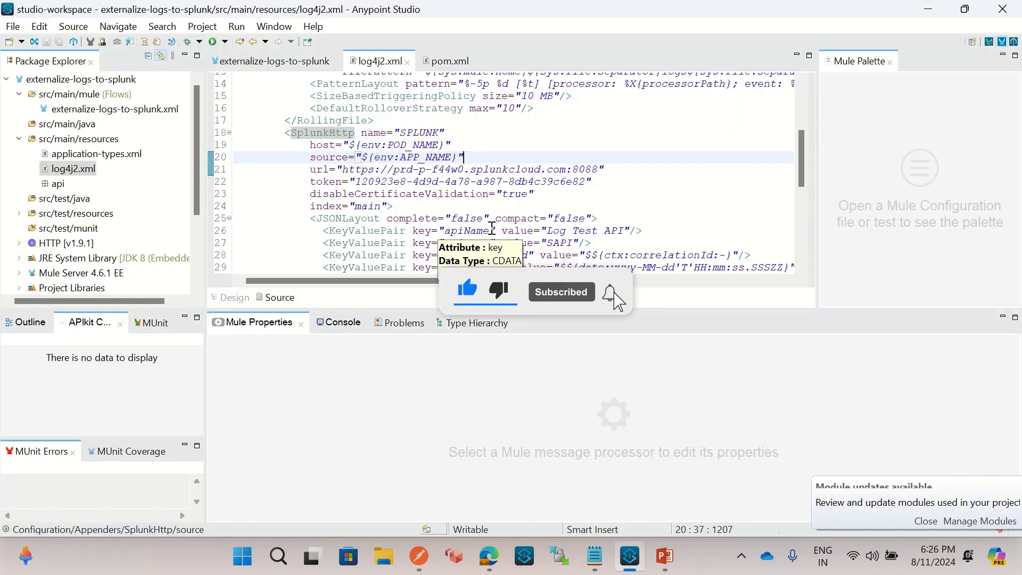